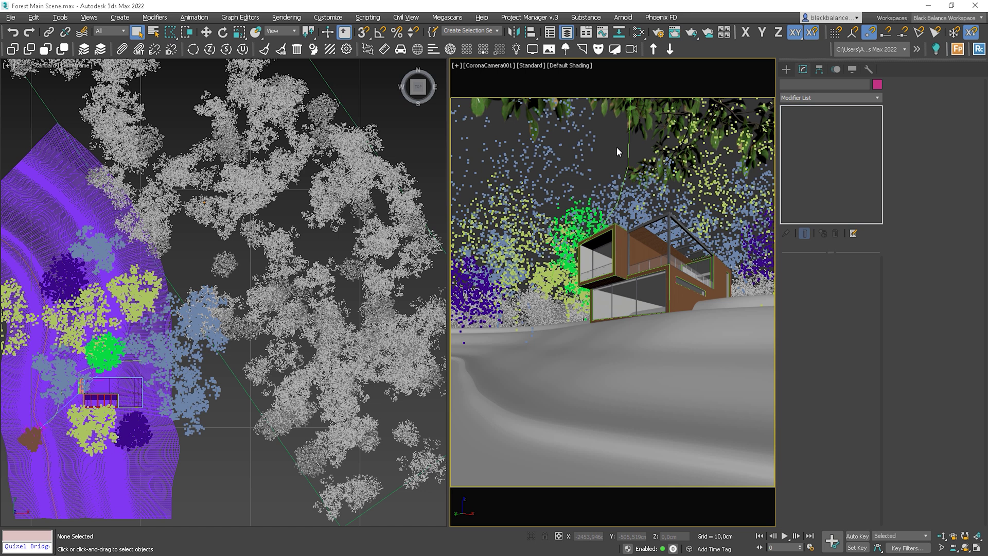
- Launch Corona Interactive on the camera viewport and move the frame buffer window aside
{"action": "right_click", "coordinate": [616, 151]}
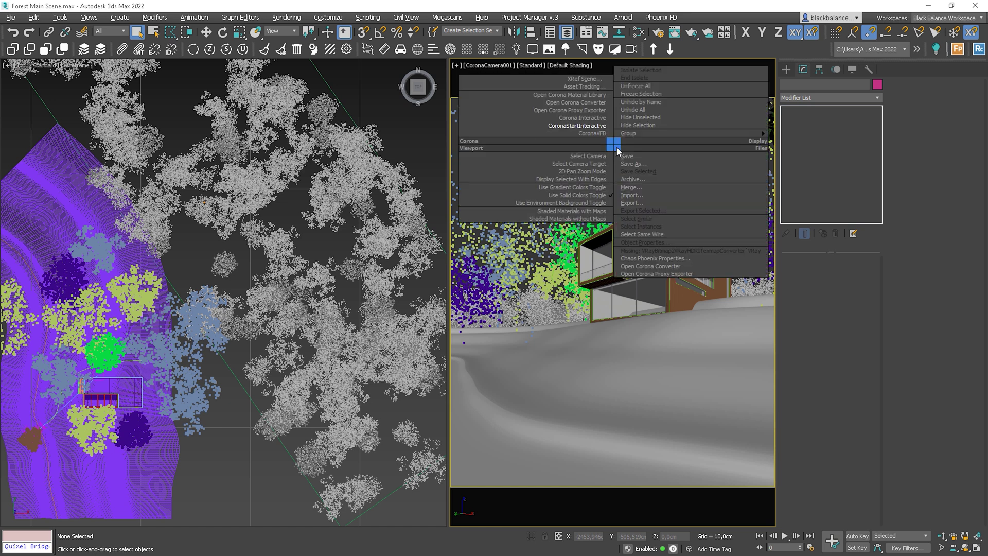
{"action": "left_click", "coordinate": [606, 125]}
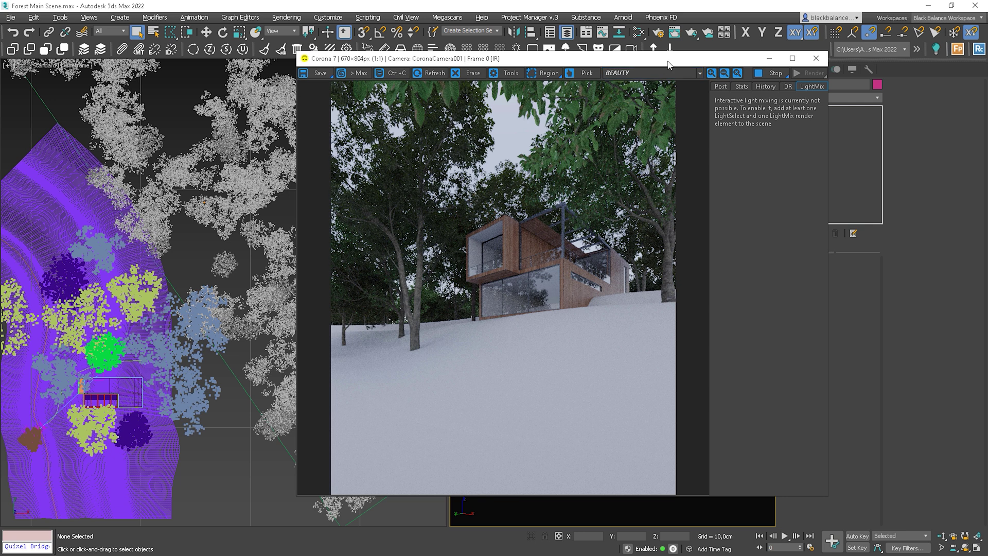
{"action": "left_click_drag", "start_coordinate": [661, 62], "coordinate": [789, 106]}
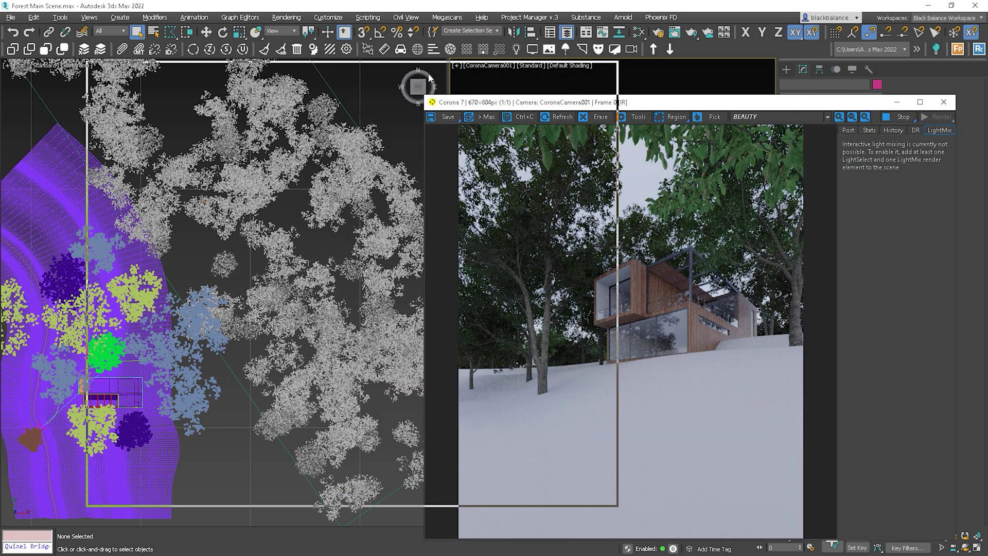
- Create a CoronaSun in the Top view, aimed toward the house
{"action": "left_click_drag", "start_coordinate": [736, 108], "coordinate": [392, 78]}
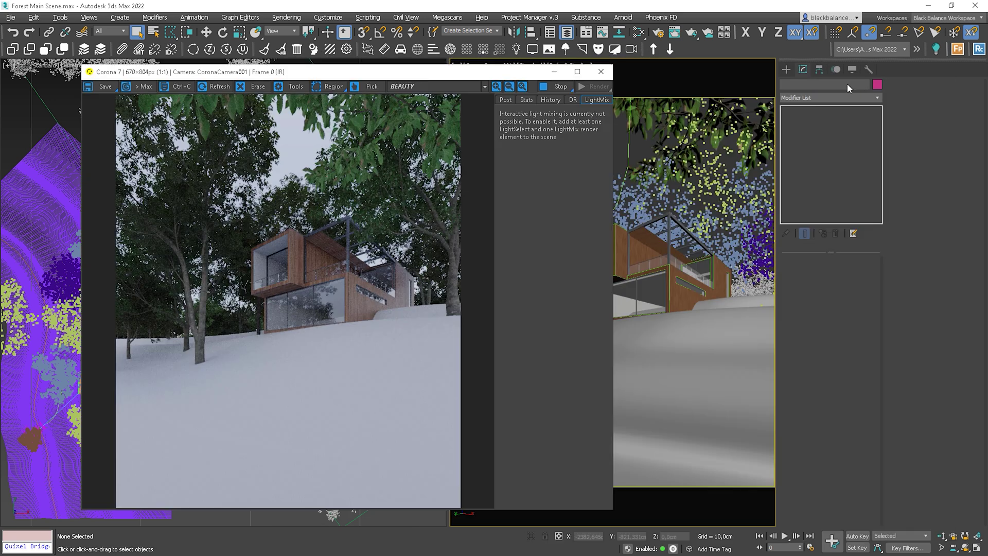
{"action": "left_click", "coordinate": [795, 73]}
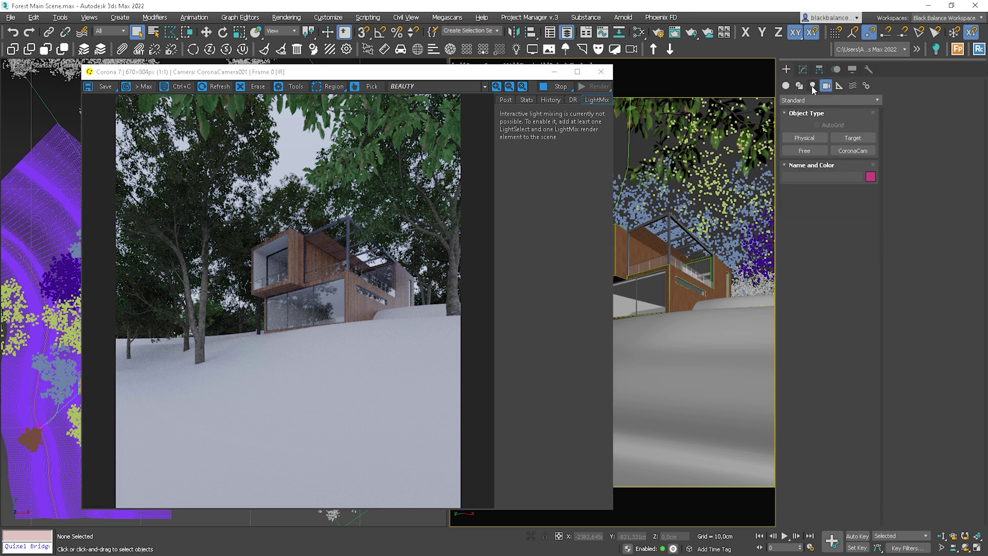
{"action": "left_click", "coordinate": [812, 86]}
{"action": "left_click", "coordinate": [848, 137]}
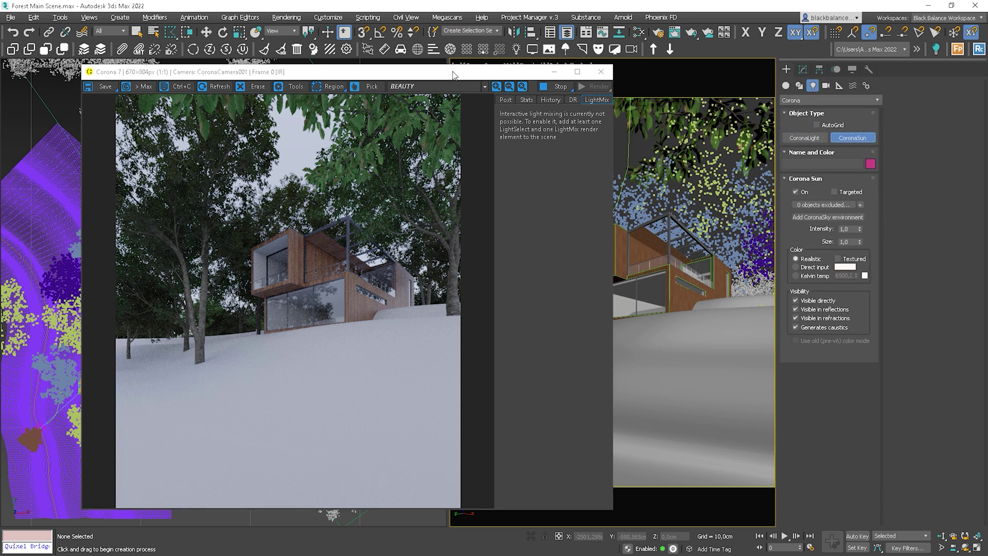
{"action": "left_click_drag", "start_coordinate": [450, 76], "coordinate": [786, 87]}
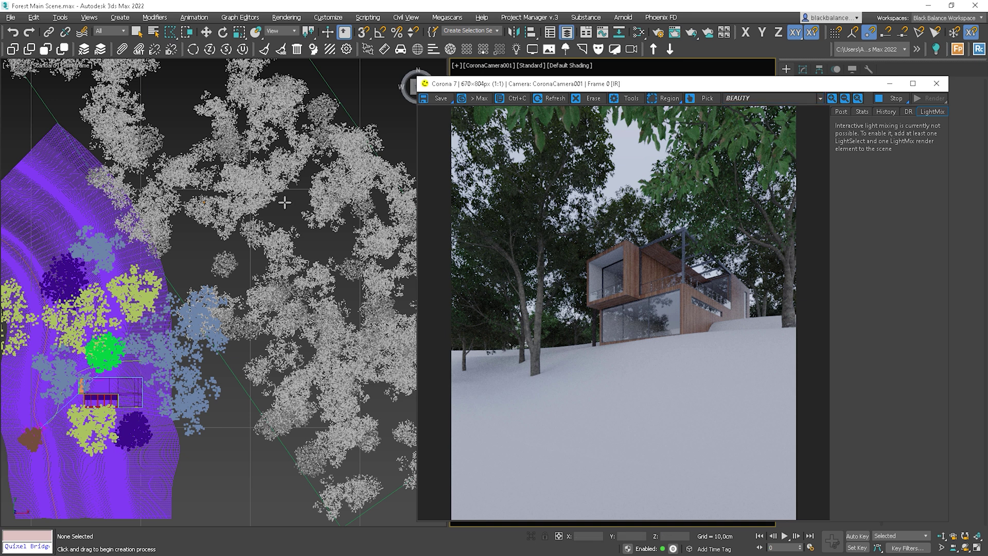
{"action": "left_click_drag", "start_coordinate": [284, 202], "coordinate": [93, 387]}
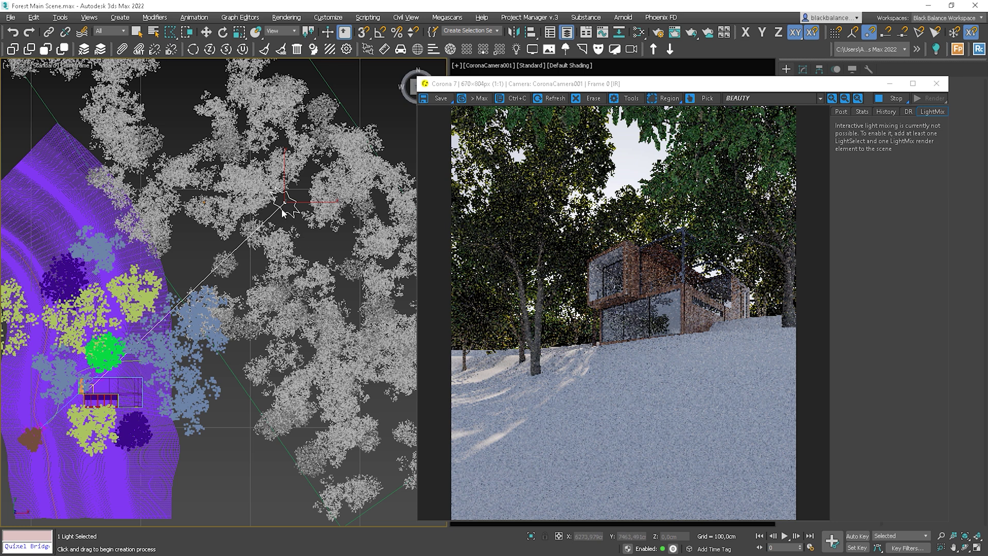
- Move the sun in Top view until dappled tree shadows cross the snow
{"action": "key", "text": "w"}
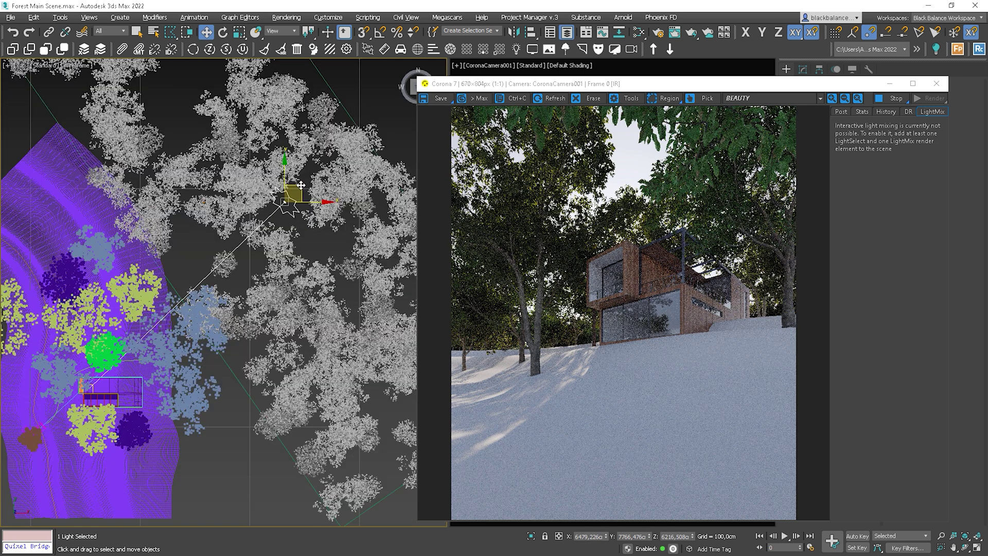
{"action": "left_click_drag", "start_coordinate": [290, 203], "coordinate": [207, 253]}
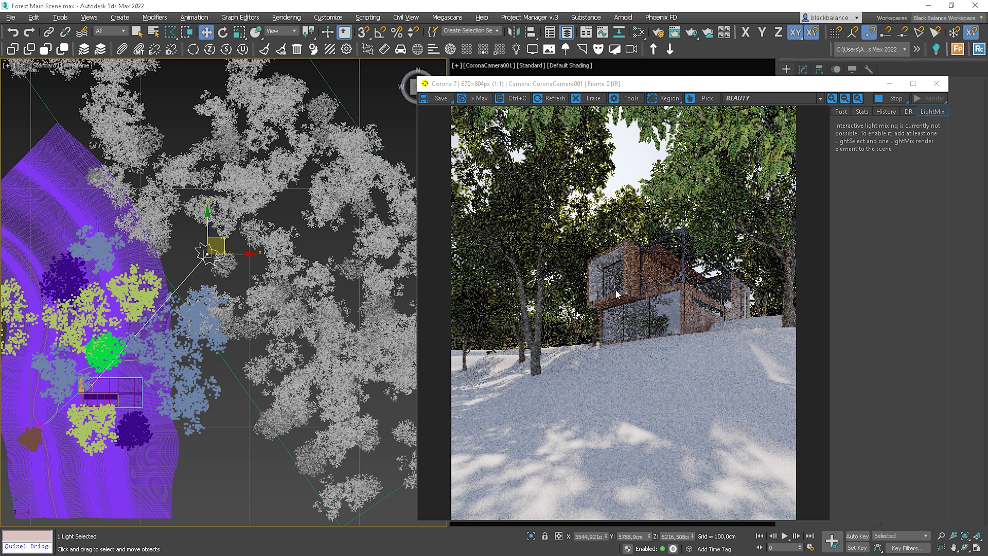
{"action": "left_click_drag", "start_coordinate": [215, 248], "coordinate": [229, 249]}
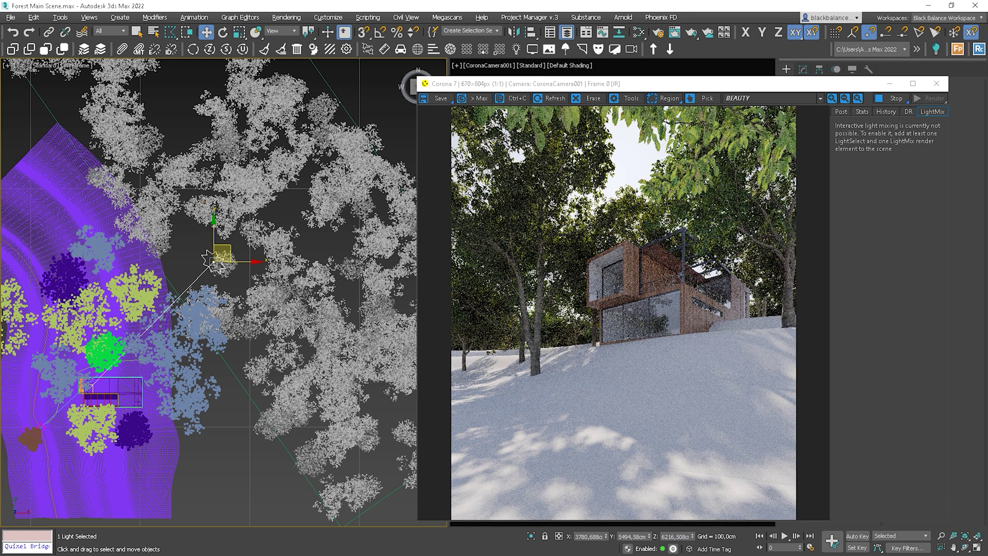
{"action": "left_click_drag", "start_coordinate": [210, 259], "coordinate": [231, 272]}
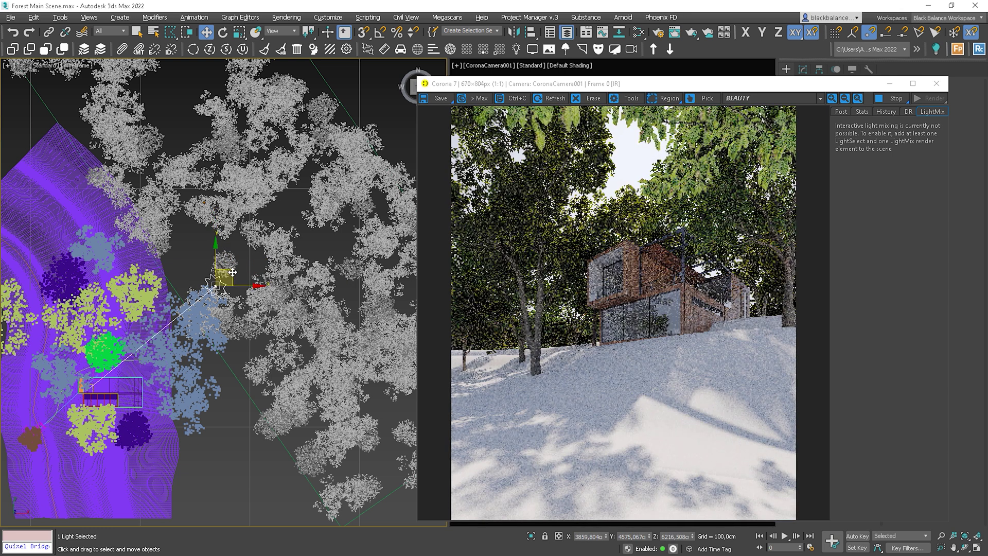
{"action": "left_click_drag", "start_coordinate": [232, 273], "coordinate": [226, 258]}
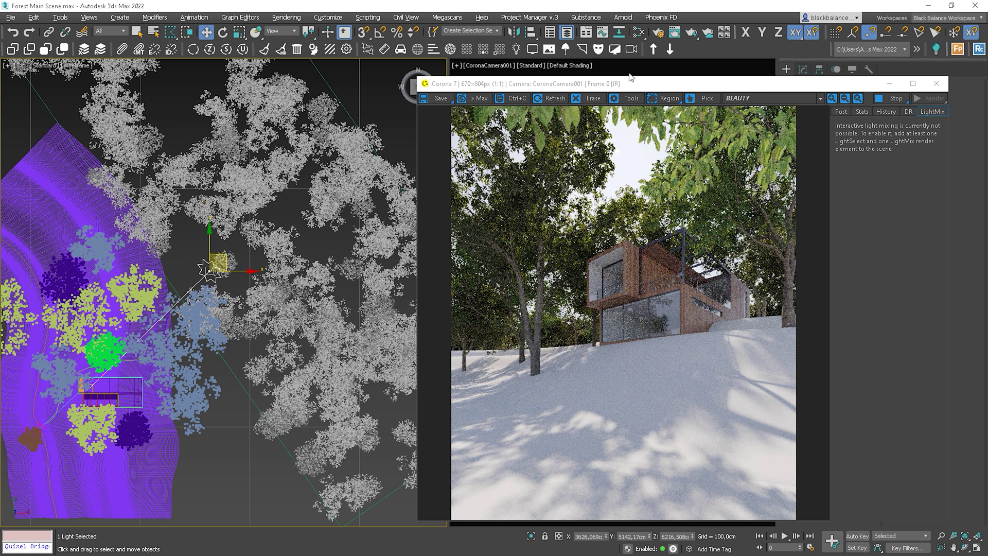
- Stop the interactive render and generate LightMix layers for the scene lights
{"action": "left_click", "coordinate": [886, 102]}
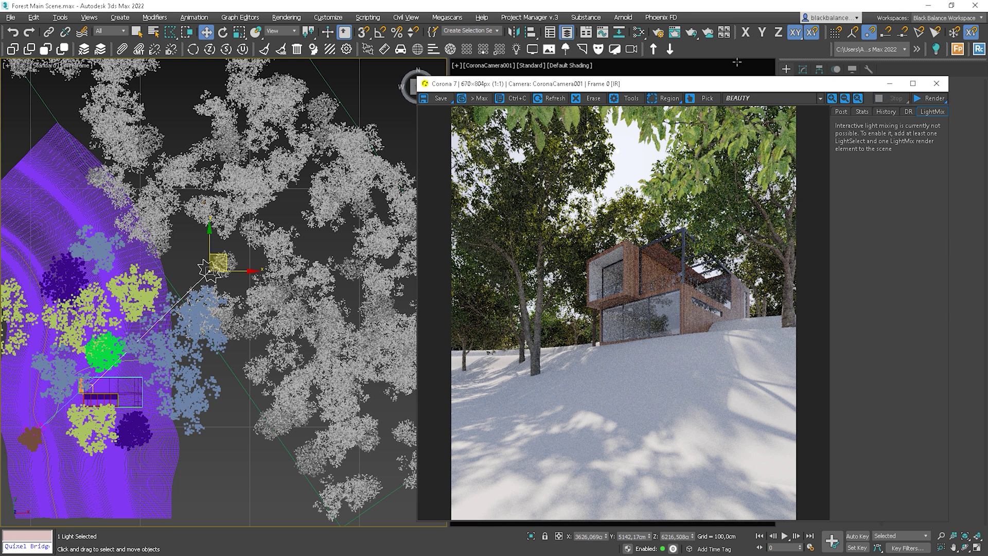
{"action": "left_click", "coordinate": [657, 36]}
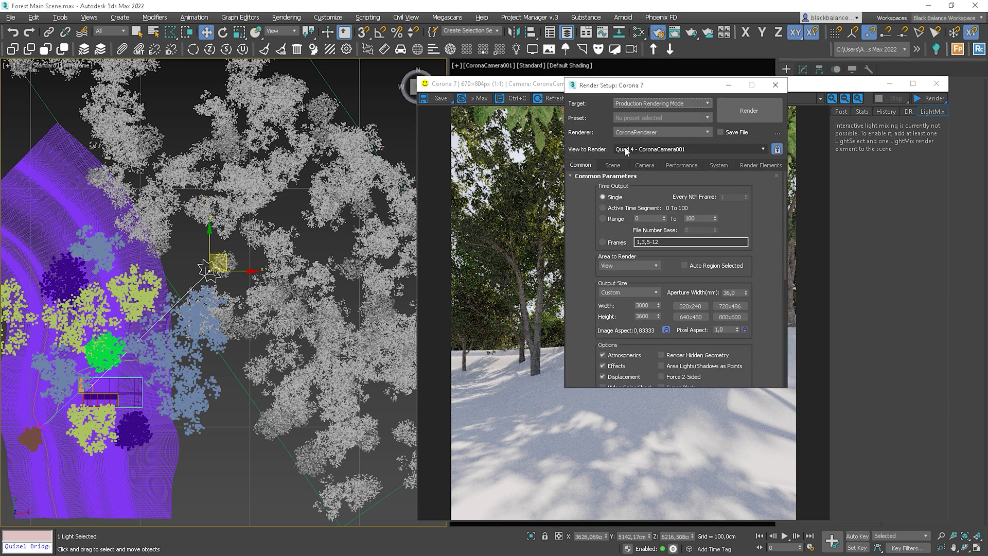
{"action": "left_click", "coordinate": [614, 165]}
{"action": "left_click", "coordinate": [606, 200]}
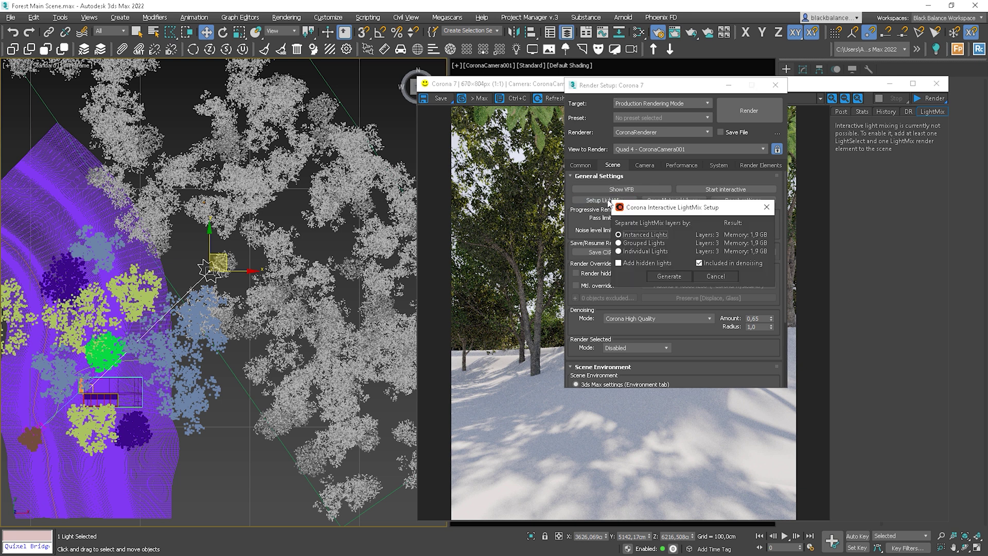
{"action": "left_click", "coordinate": [668, 276]}
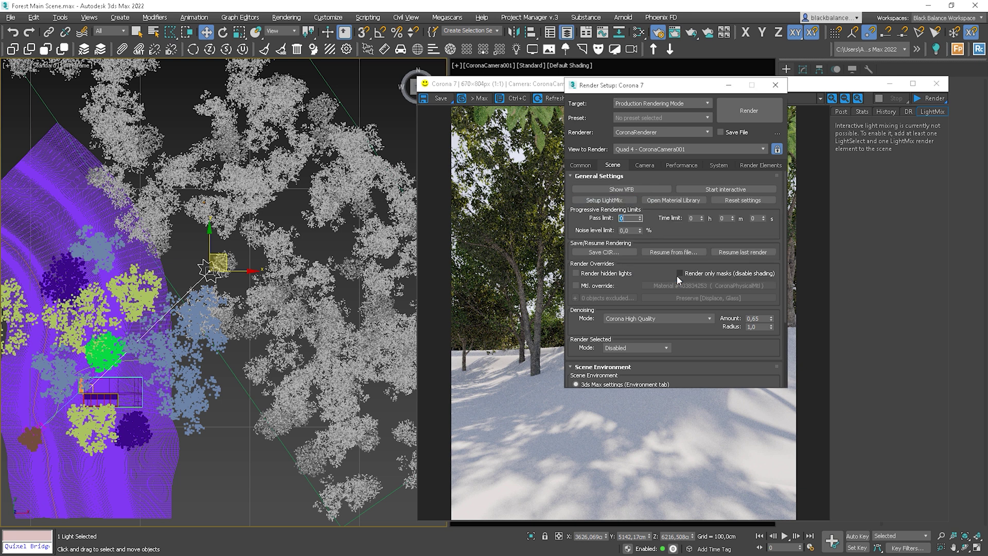
- Add a CESSENTIAL_Volumetrics render element
{"action": "left_click", "coordinate": [759, 164]}
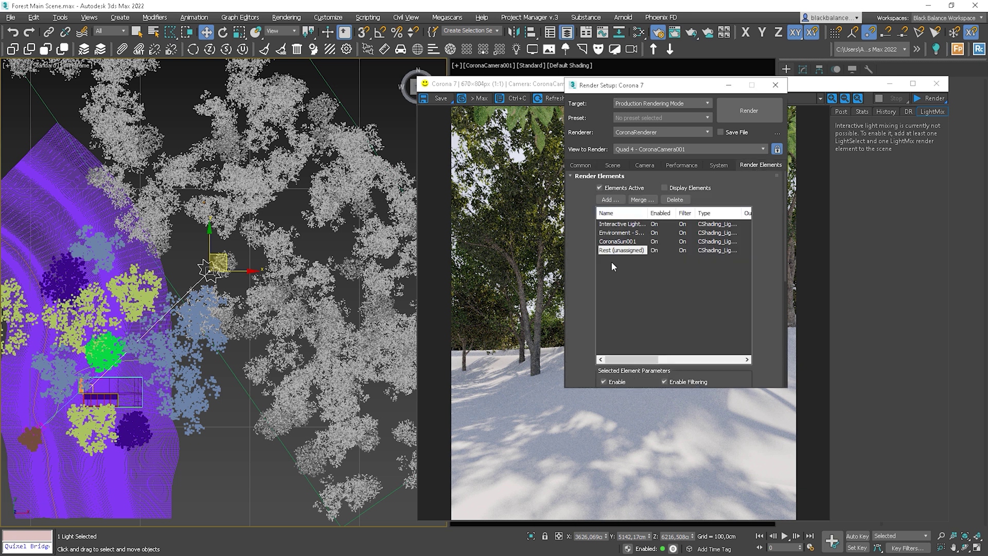
{"action": "left_click", "coordinate": [607, 199]}
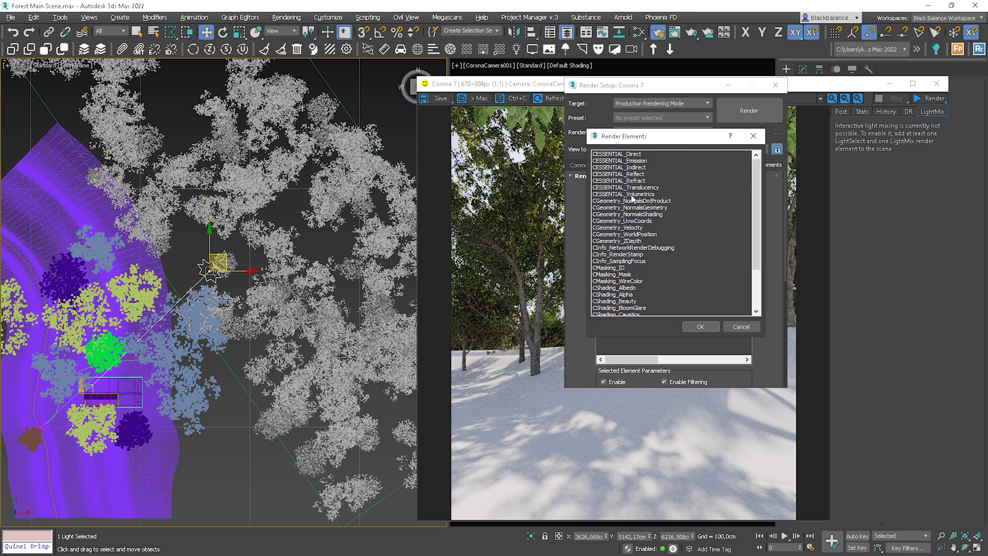
{"action": "left_click", "coordinate": [621, 194]}
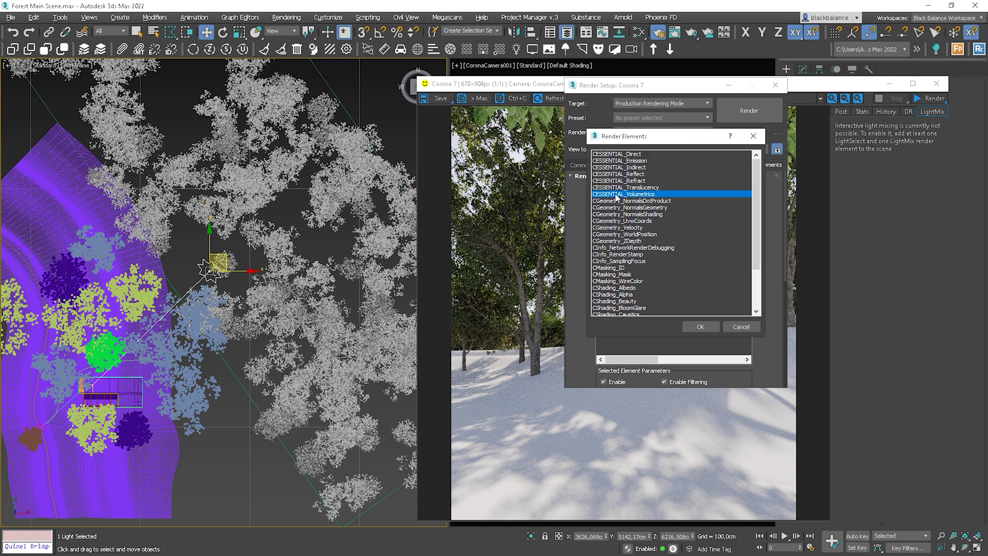
{"action": "left_click", "coordinate": [703, 326]}
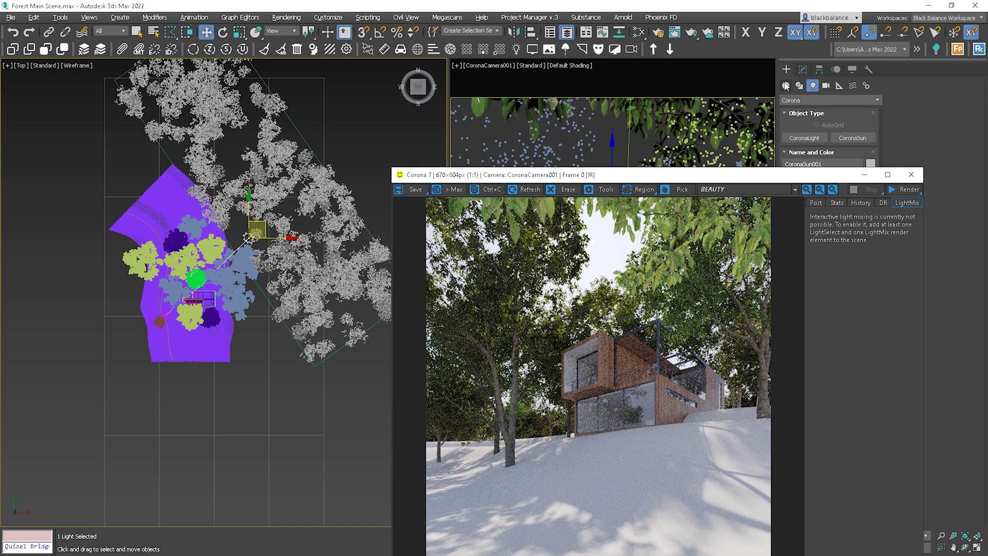
- Draw a large box over the forest in Top view and rotate it to align
{"action": "left_click", "coordinate": [786, 86]}
{"action": "left_click", "coordinate": [805, 137]}
{"action": "scroll", "coordinate": [248, 237], "scroll_direction": "down", "scroll_amount": 2}
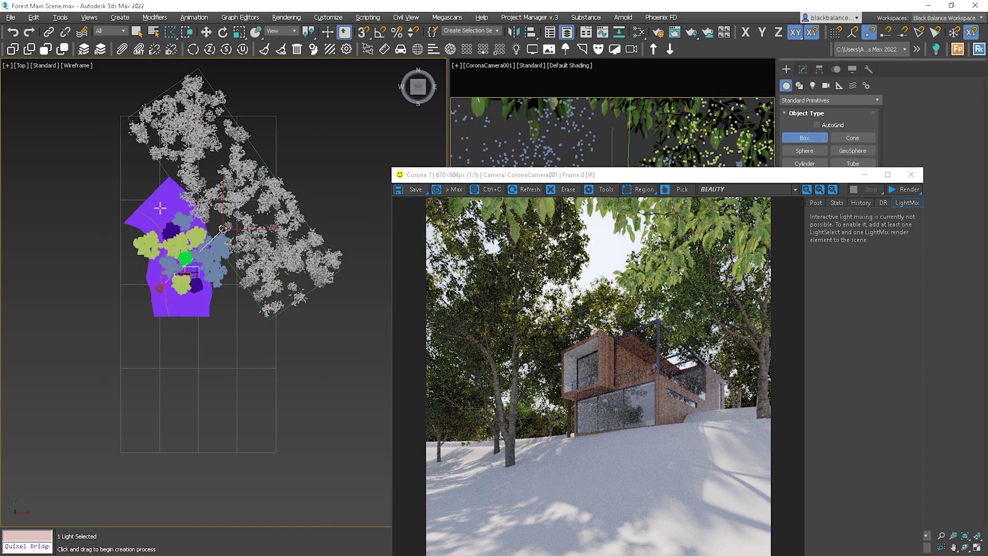
{"action": "scroll", "coordinate": [248, 237], "scroll_direction": "down", "scroll_amount": 1}
{"action": "left_click_drag", "start_coordinate": [138, 165], "coordinate": [298, 338]}
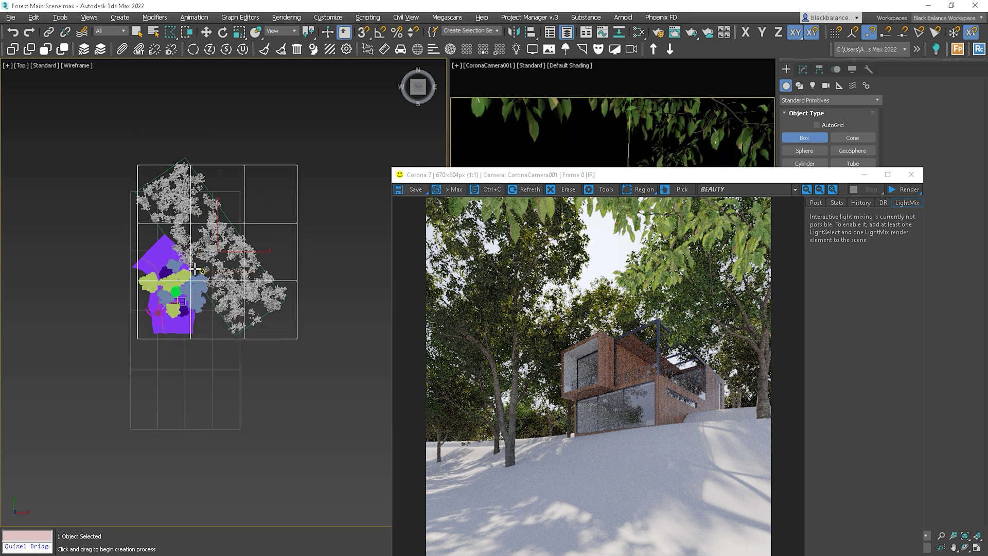
{"action": "key", "text": "e"}
{"action": "mouse_move", "coordinate": [245, 221]}
{"action": "left_mouse_down"}
{"action": "mouse_move", "coordinate": [278, 276]}
{"action": "mouse_move", "coordinate": [282, 258]}
{"action": "left_mouse_up"}
- Move the box in plan so it covers the whole forest scene
{"action": "key", "text": "w"}
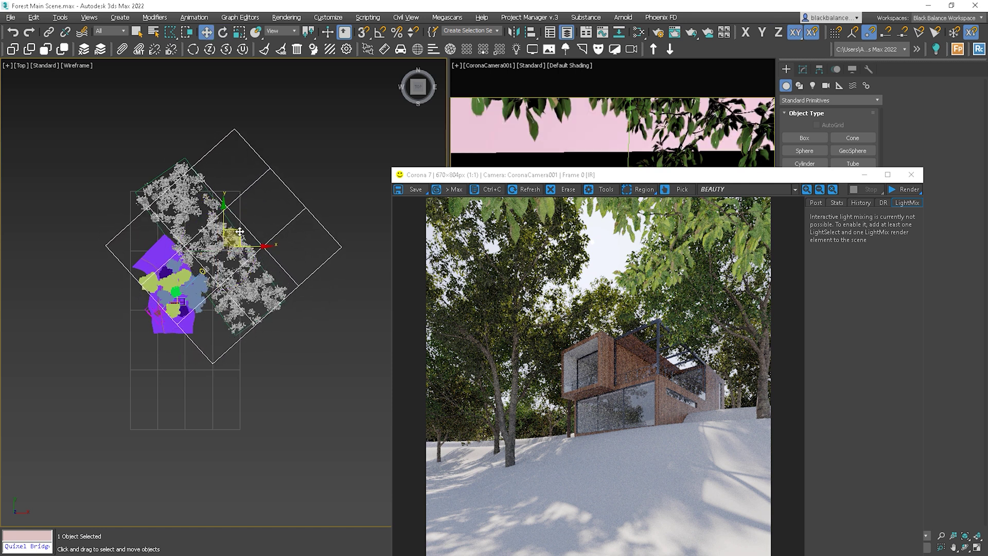
{"action": "left_click_drag", "start_coordinate": [664, 178], "coordinate": [224, 147]}
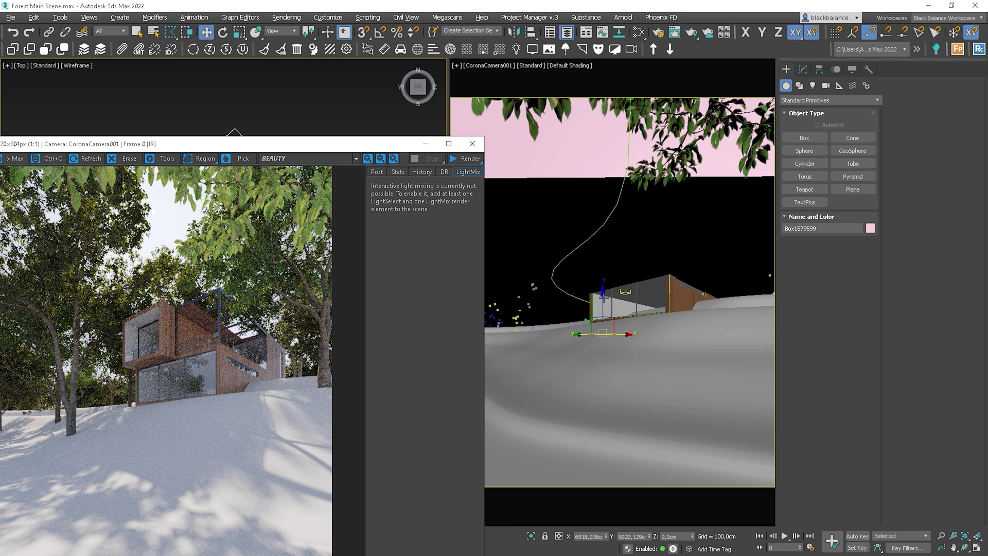
{"action": "left_click_drag", "start_coordinate": [603, 297], "coordinate": [504, 245]}
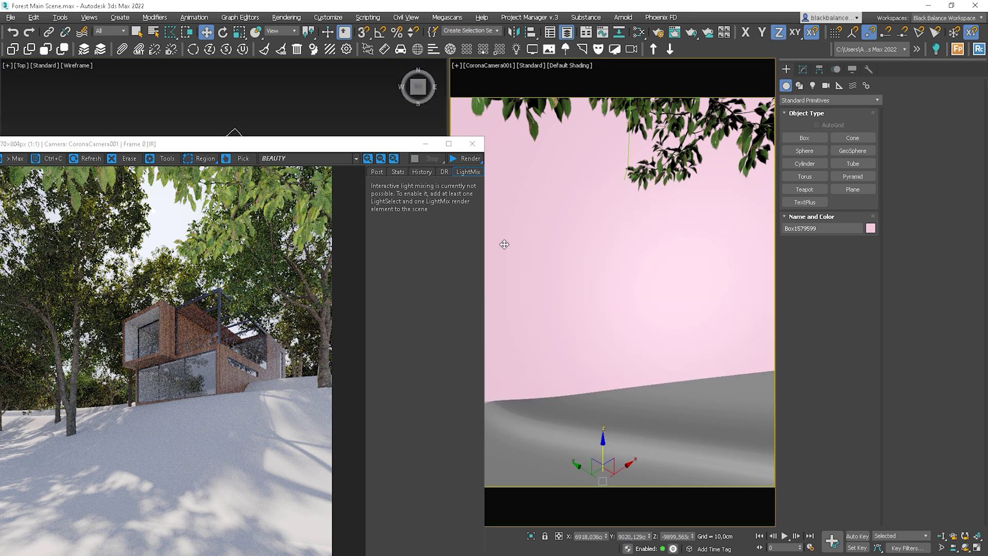
{"action": "left_click", "coordinate": [472, 143]}
{"action": "scroll", "coordinate": [262, 275], "scroll_direction": "up", "scroll_amount": 3}
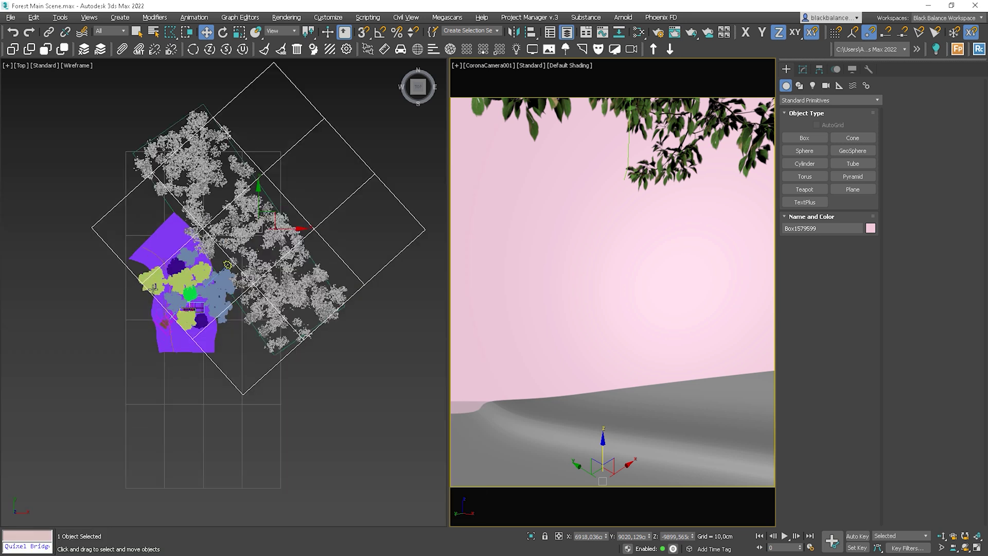
{"action": "scroll", "coordinate": [262, 274], "scroll_direction": "up", "scroll_amount": 3}
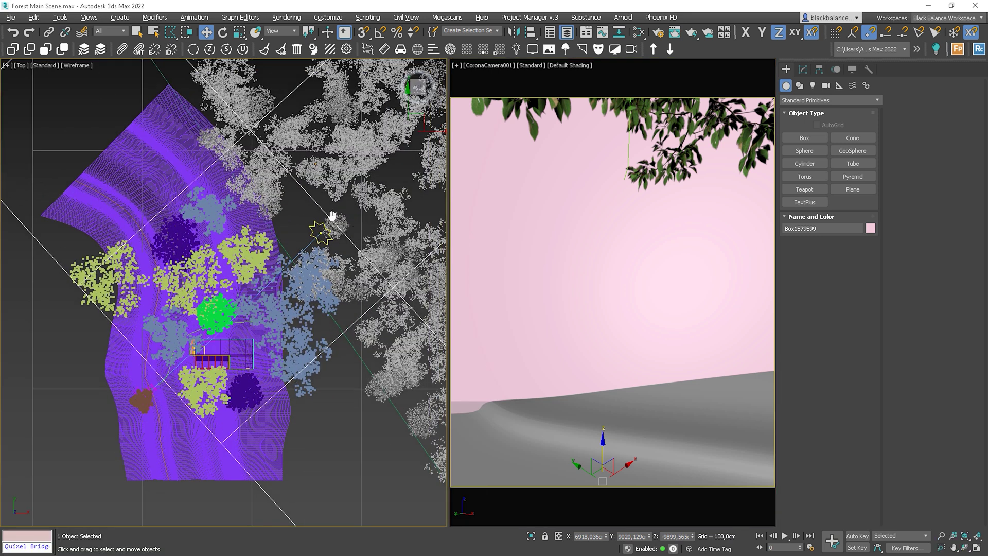
{"action": "middle_click_drag", "start_coordinate": [359, 197], "coordinate": [313, 232]}
{"action": "left_click_drag", "start_coordinate": [393, 142], "coordinate": [383, 151]}
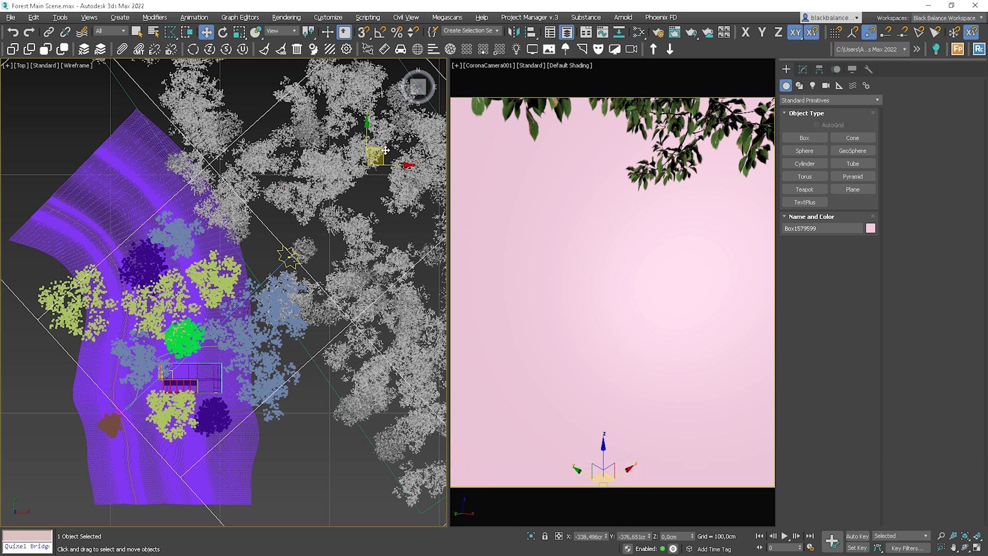
{"action": "scroll", "coordinate": [186, 286], "scroll_direction": "down", "scroll_amount": 10}
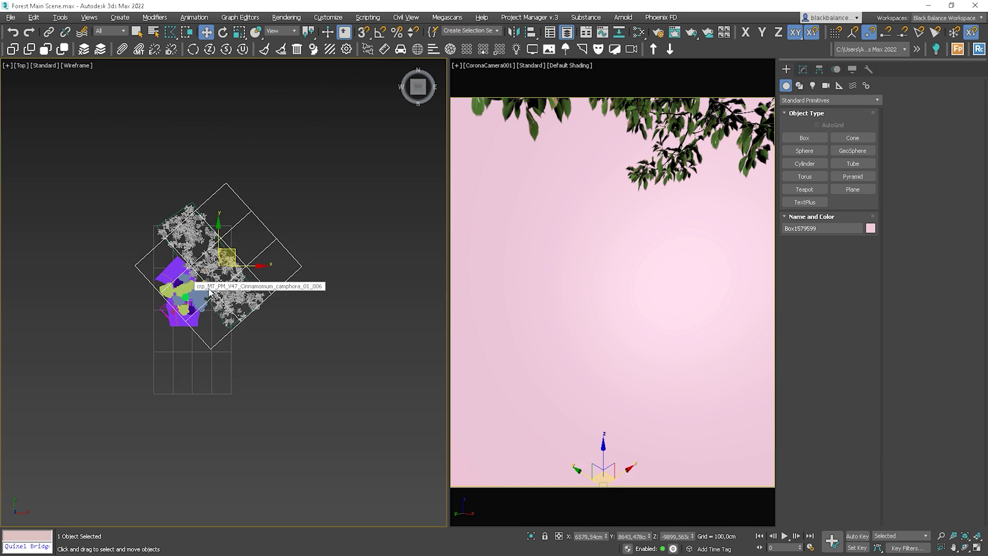
- Raise the box in Front view to cover the scene's full height
{"action": "middle_click_drag", "start_coordinate": [199, 286], "coordinate": [209, 203], "text": "alt"}
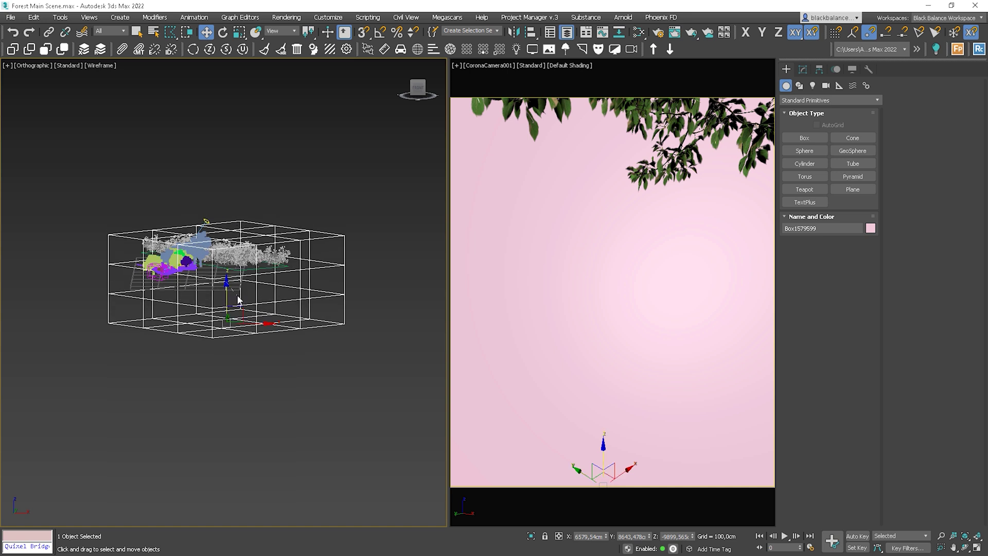
{"action": "key", "text": "f"}
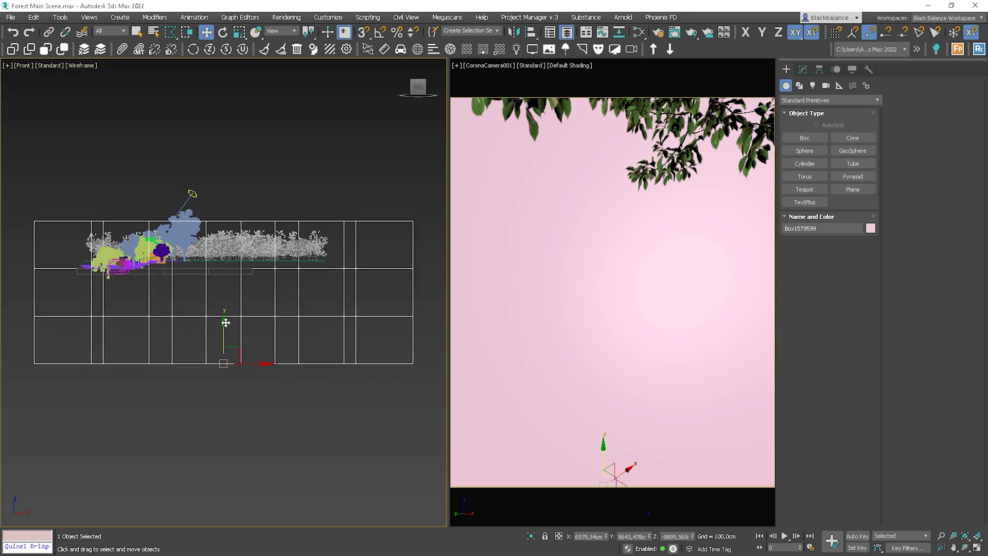
{"action": "left_click_drag", "start_coordinate": [218, 315], "coordinate": [219, 238]}
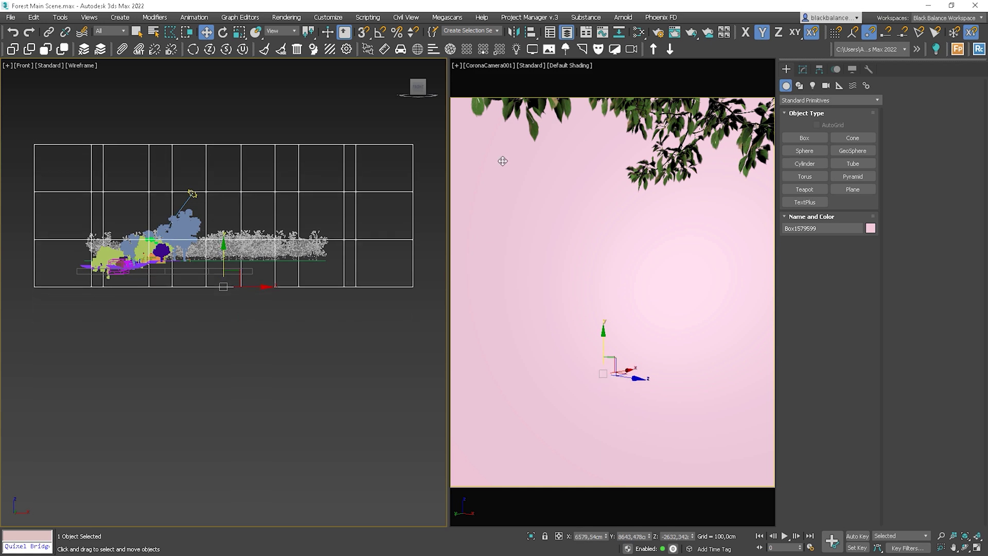
{"action": "middle_click_drag", "start_coordinate": [228, 229], "coordinate": [293, 254], "text": "alt"}
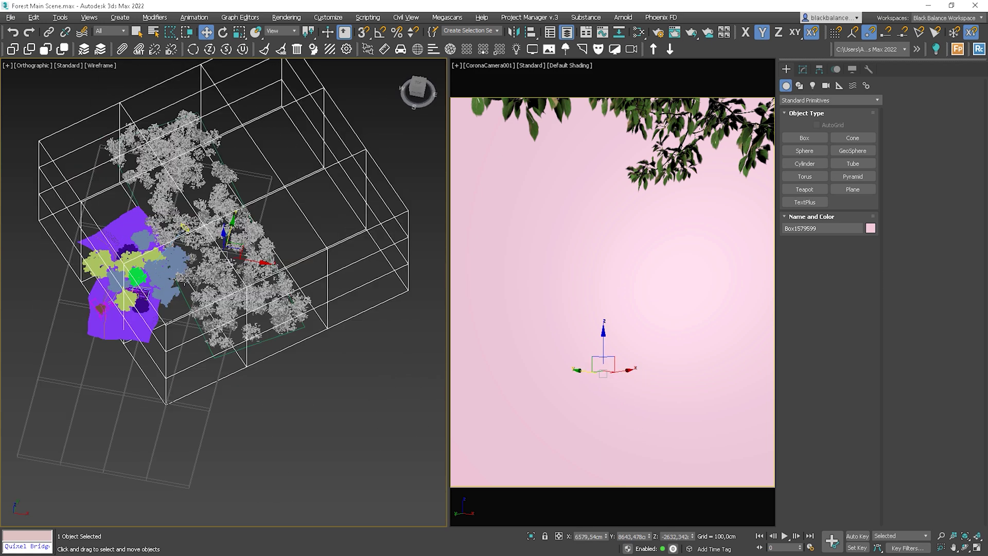
{"action": "middle_click_drag", "start_coordinate": [210, 266], "coordinate": [211, 267], "text": "alt"}
{"action": "left_click", "coordinate": [803, 68]}
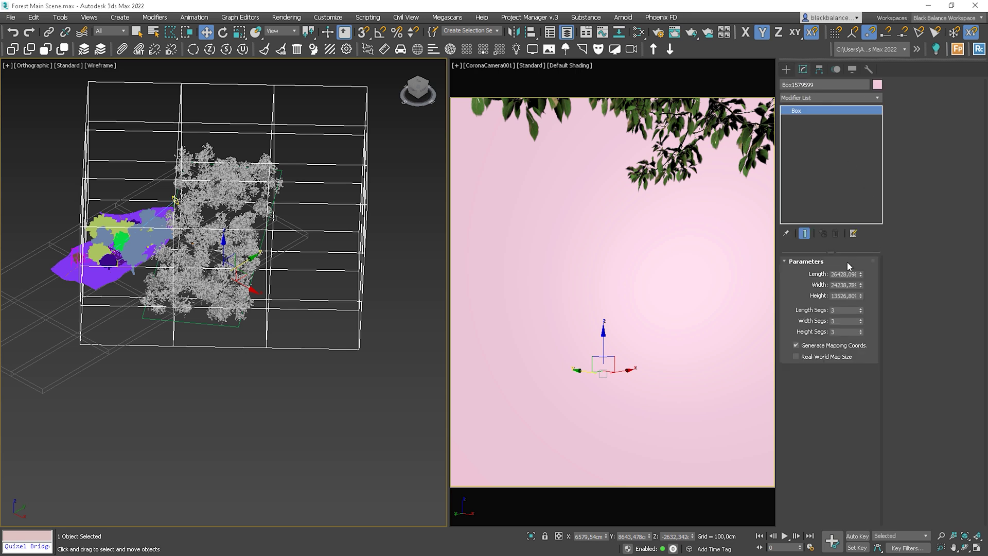
- Set the box's length, width and height segments to 1 and shade the viewport
{"action": "right_click", "coordinate": [862, 308]}
{"action": "right_click", "coordinate": [862, 330]}
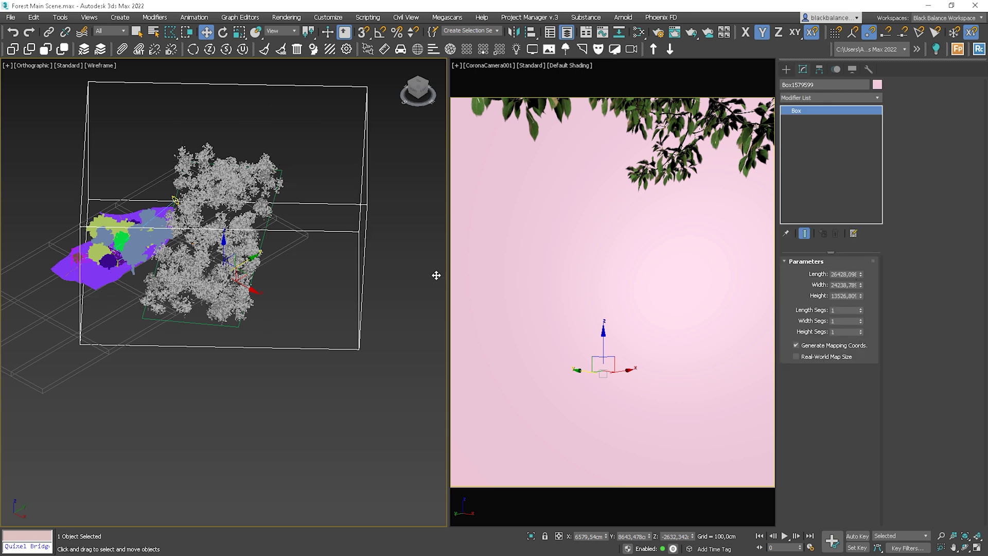
{"action": "mouse_move", "coordinate": [271, 252]}
{"action": "middle_mouse_down"}
{"action": "mouse_move", "coordinate": [256, 297]}
{"action": "mouse_move", "coordinate": [345, 271]}
{"action": "middle_mouse_up"}
{"action": "key", "text": "F3"}
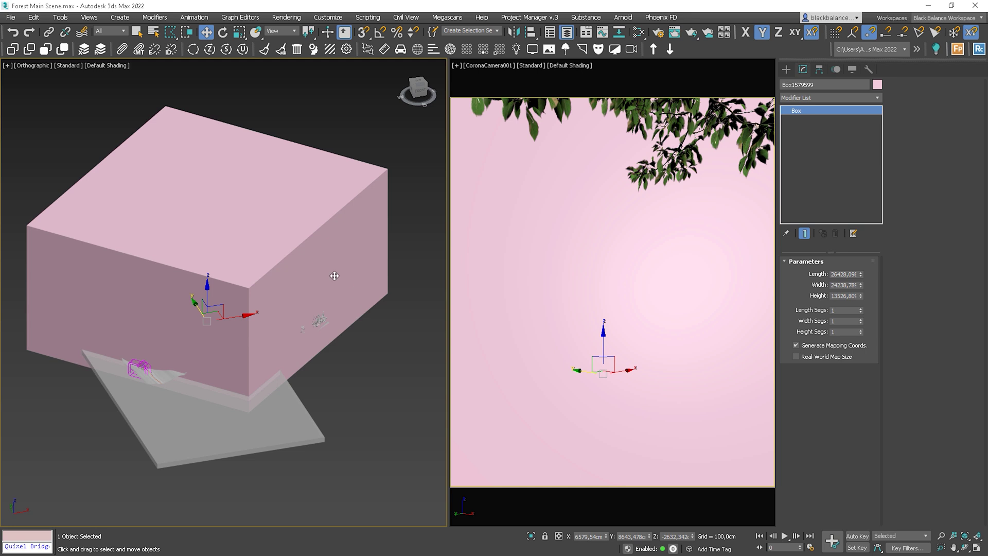
- Turn on Display as Box in the box's Object Properties
{"action": "right_click", "coordinate": [334, 274]}
{"action": "left_click", "coordinate": [364, 371]}
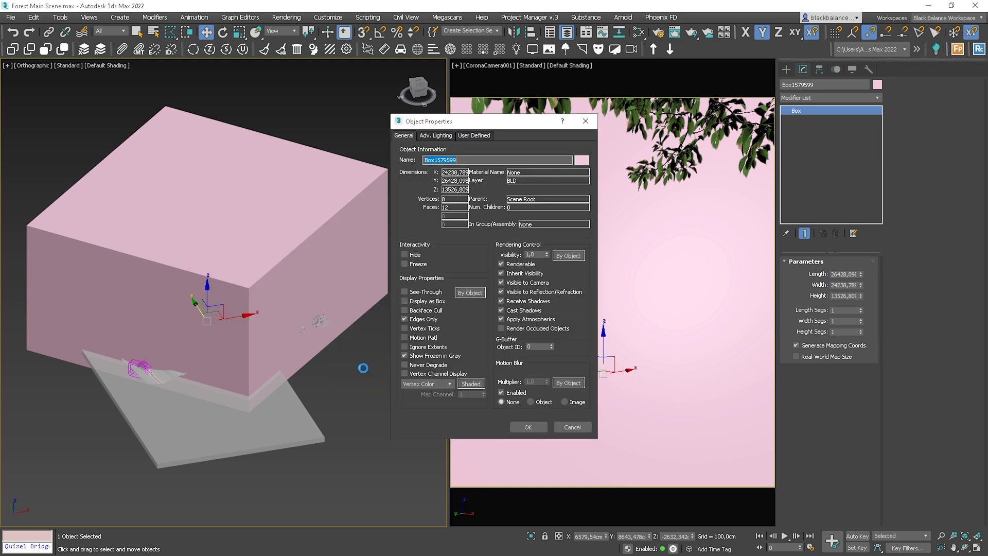
{"action": "left_click", "coordinate": [403, 355]}
{"action": "left_click", "coordinate": [404, 300]}
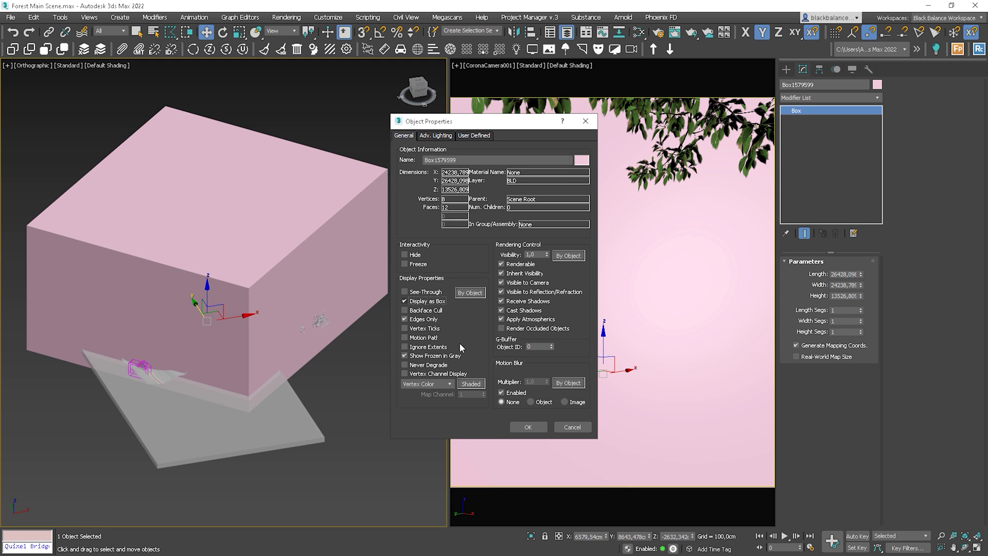
{"action": "left_click", "coordinate": [527, 427]}
{"action": "left_click", "coordinate": [386, 349]}
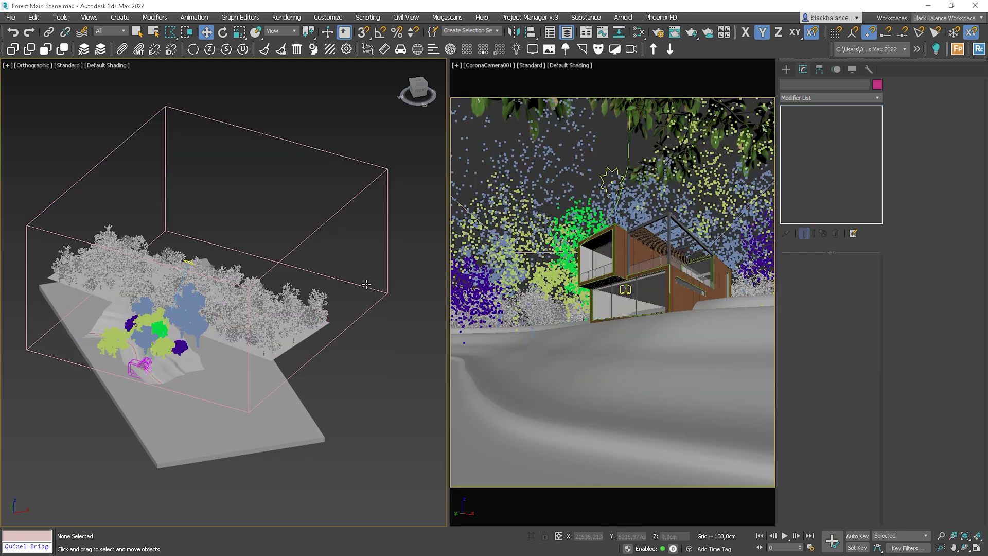
{"action": "left_click", "coordinate": [368, 288]}
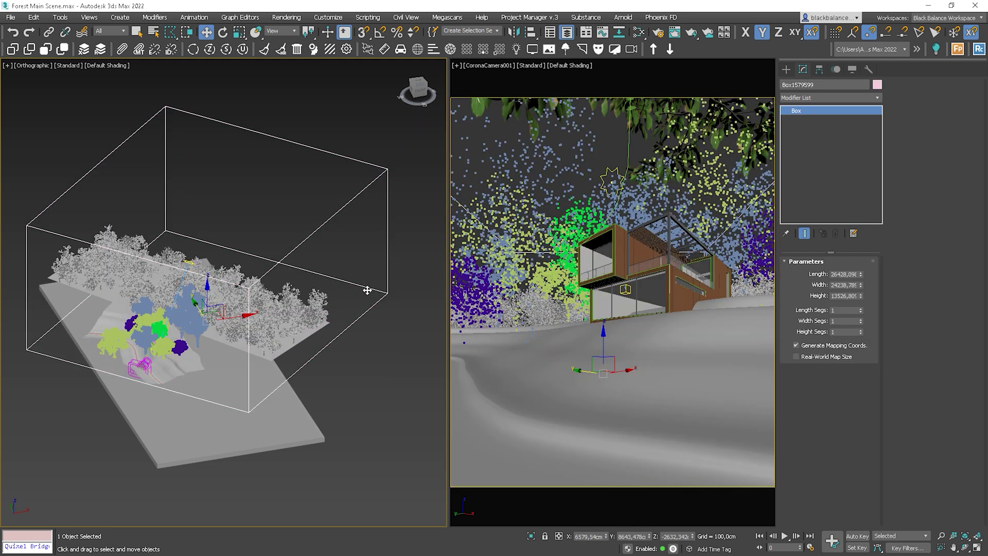
{"action": "left_click", "coordinate": [623, 356]}
- Assign a new CoronaVolumeMtl to the fog box in the Slate Material Editor
{"action": "left_click", "coordinate": [348, 272]}
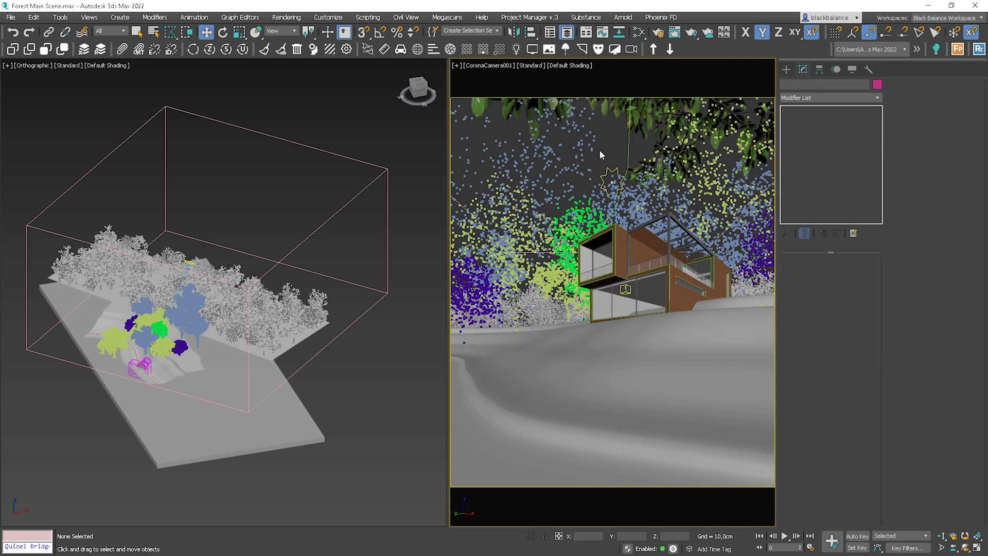
{"action": "left_click", "coordinate": [371, 177]}
{"action": "key", "text": "m"}
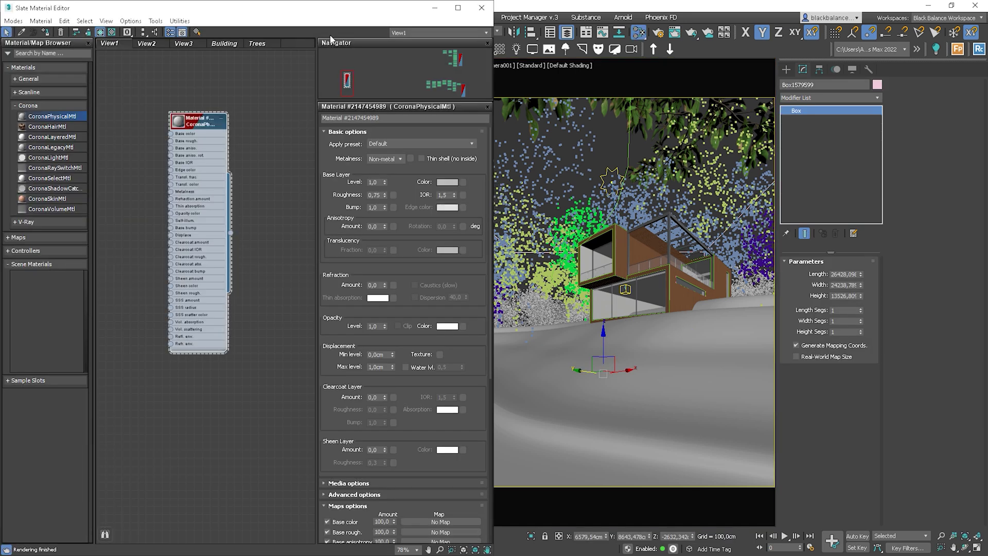
{"action": "left_click_drag", "start_coordinate": [329, 16], "coordinate": [749, 85]}
{"action": "left_click_drag", "start_coordinate": [640, 384], "coordinate": [670, 450]}
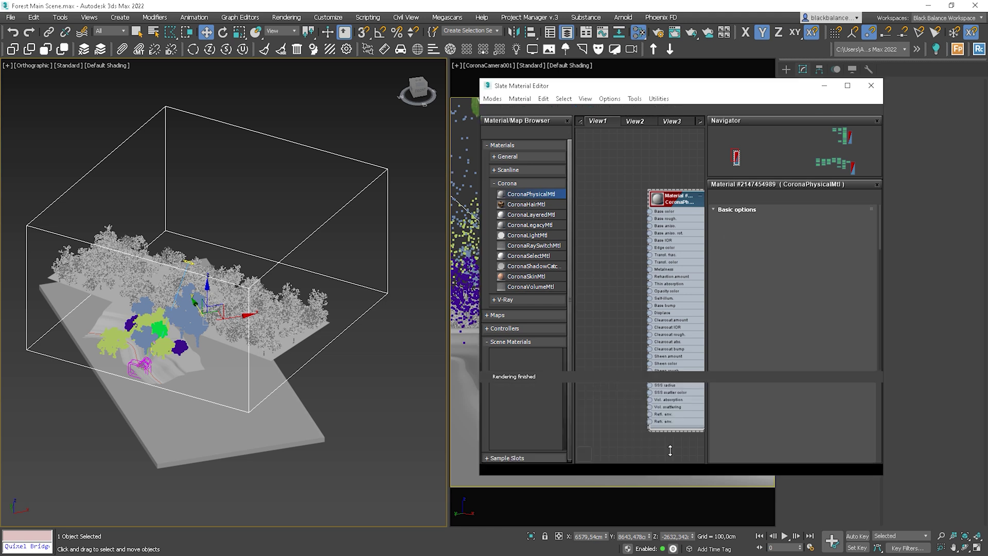
{"action": "left_click_drag", "start_coordinate": [882, 302], "coordinate": [939, 302]}
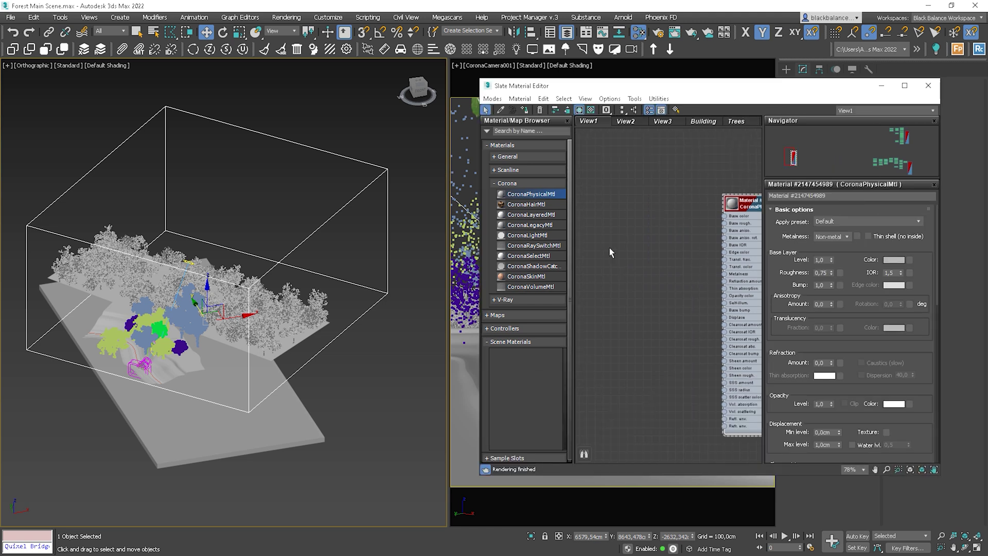
{"action": "left_click_drag", "start_coordinate": [536, 287], "coordinate": [610, 287]}
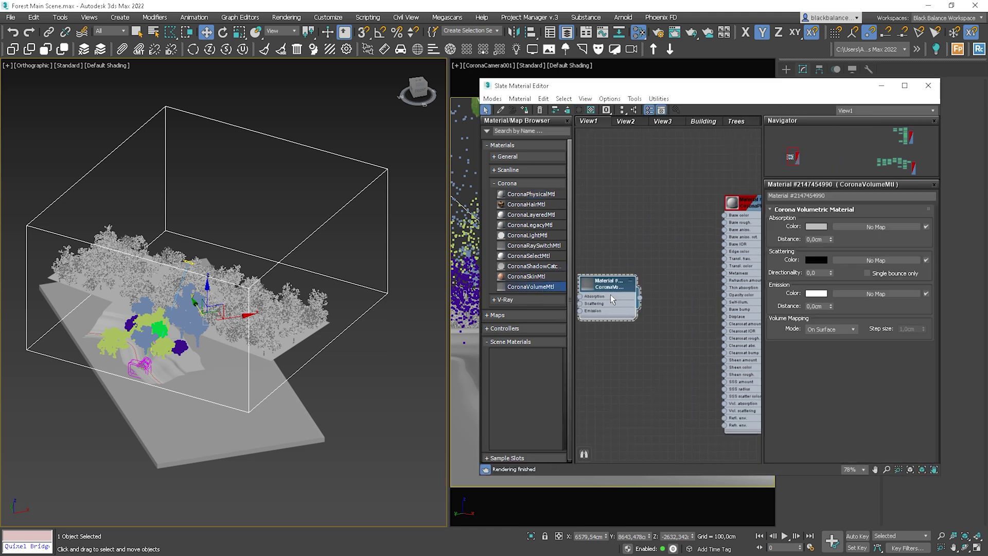
{"action": "mouse_move", "coordinate": [610, 294]}
{"action": "middle_mouse_down"}
{"action": "mouse_move", "coordinate": [665, 282]}
{"action": "mouse_move", "coordinate": [650, 273]}
{"action": "middle_mouse_up"}
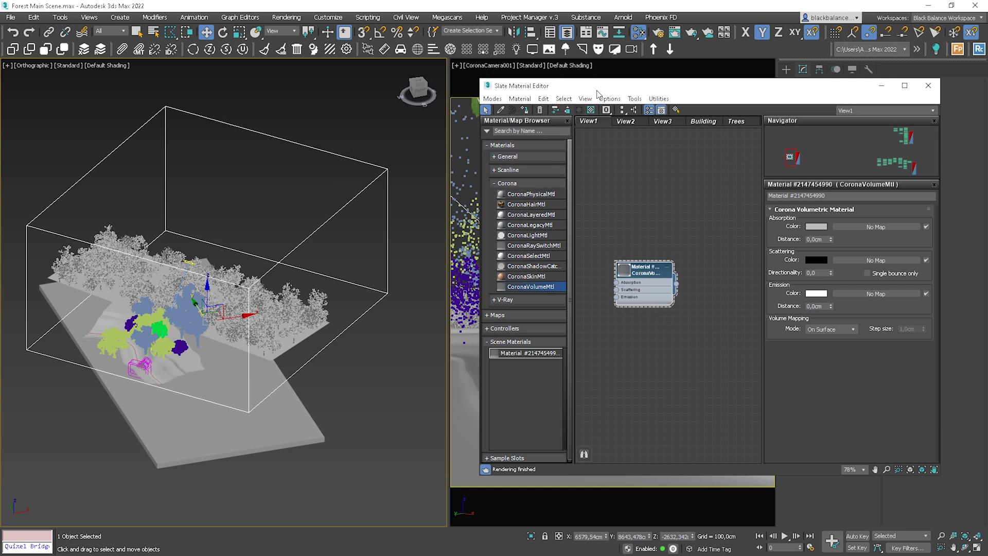
- Restart the Corona interactive render of the camera view
{"action": "left_click_drag", "start_coordinate": [602, 91], "coordinate": [194, 123]}
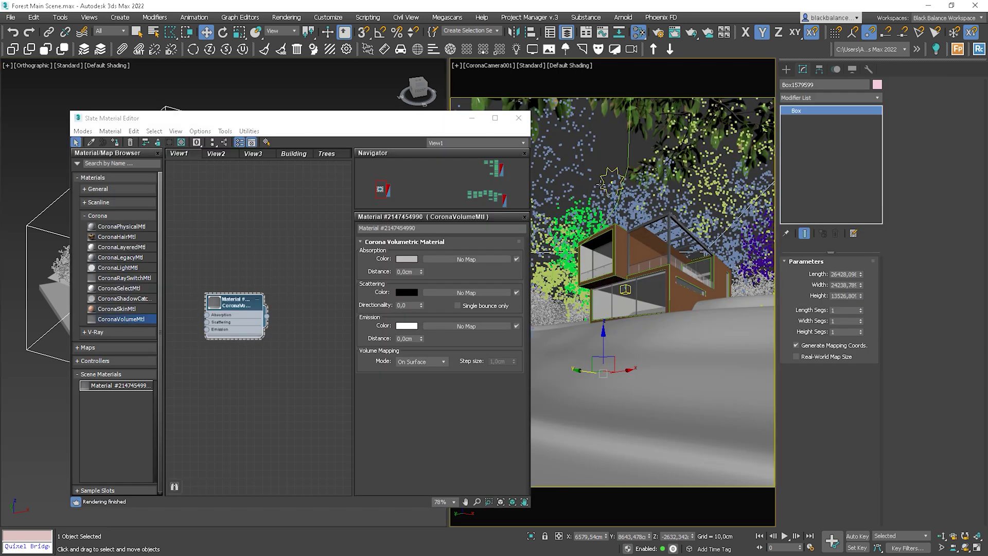
{"action": "right_click", "coordinate": [605, 166]}
{"action": "left_click", "coordinate": [591, 146]}
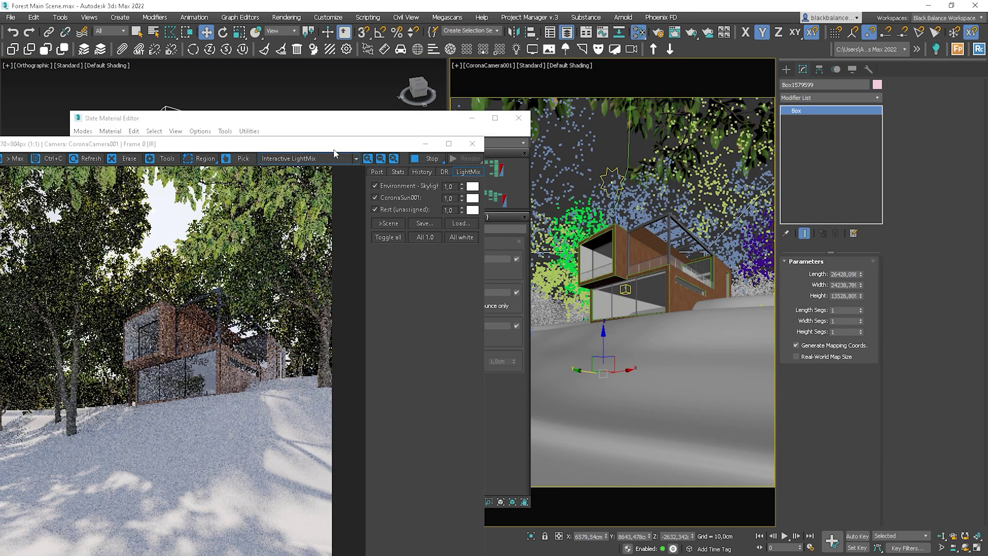
{"action": "left_click_drag", "start_coordinate": [306, 145], "coordinate": [793, 77]}
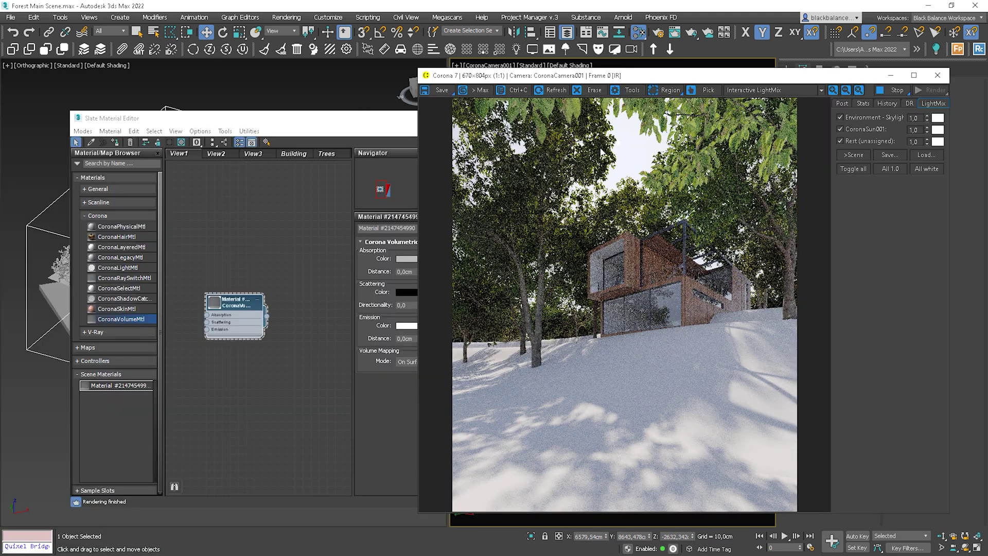
{"action": "left_click", "coordinate": [332, 263]}
- Give the CoronaVolumeMtl a near-white absorption colour and 5000 cm absorption distance
{"action": "left_click_drag", "start_coordinate": [389, 125], "coordinate": [330, 122]}
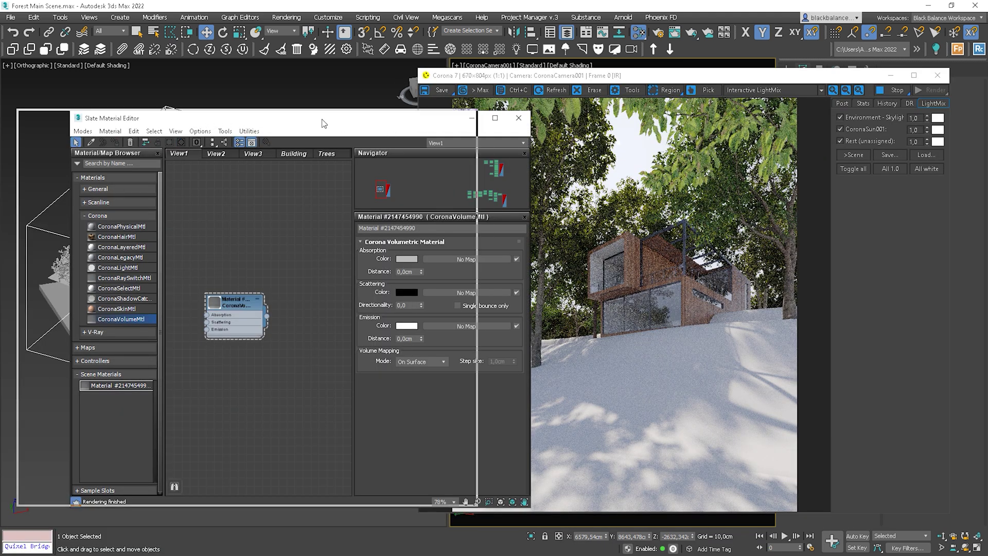
{"action": "left_click", "coordinate": [337, 257]}
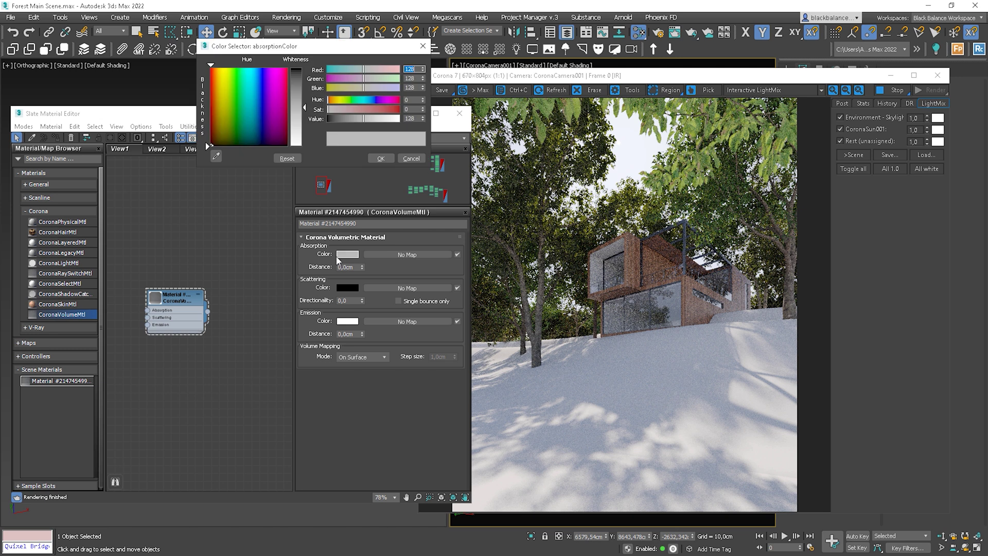
{"action": "left_click", "coordinate": [306, 140]}
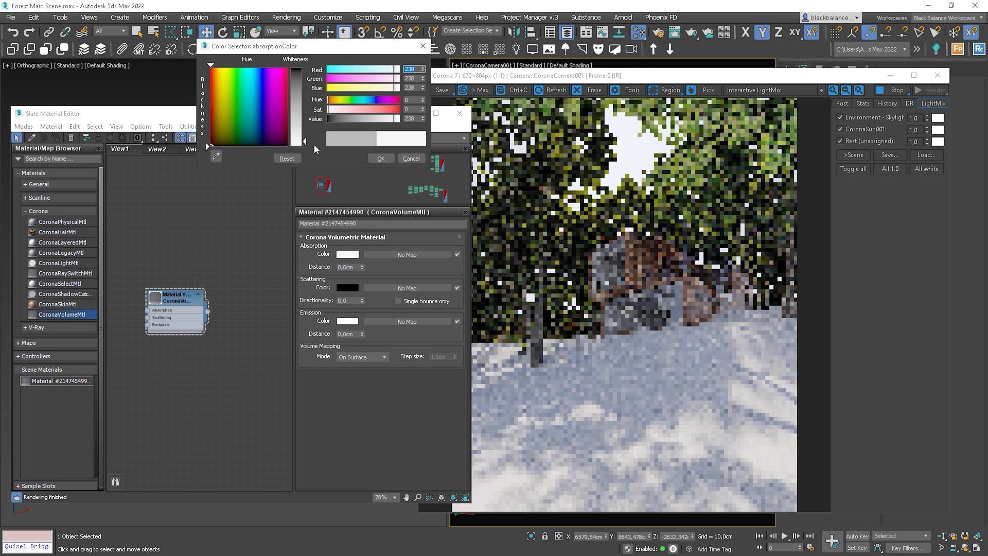
{"action": "left_click", "coordinate": [381, 159]}
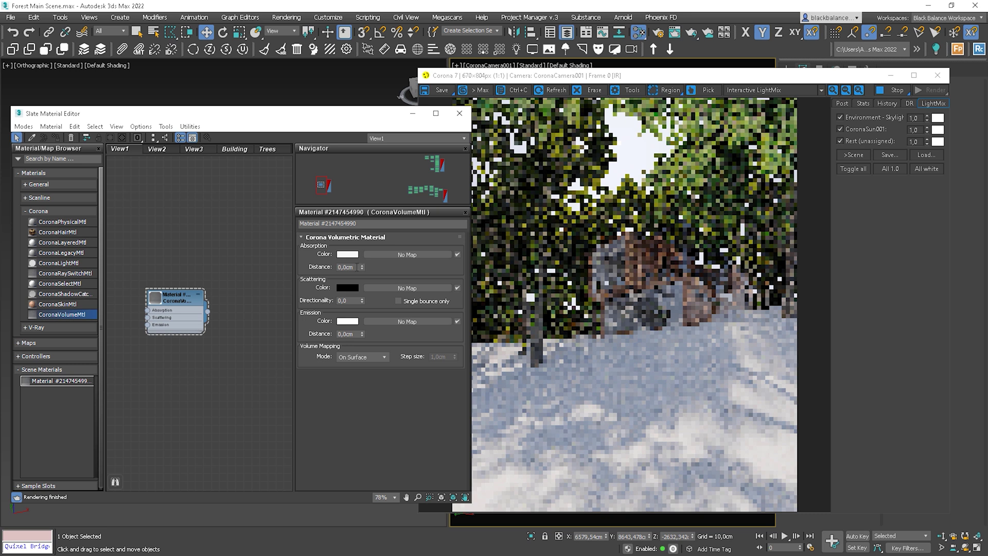
{"action": "left_click", "coordinate": [358, 266]}
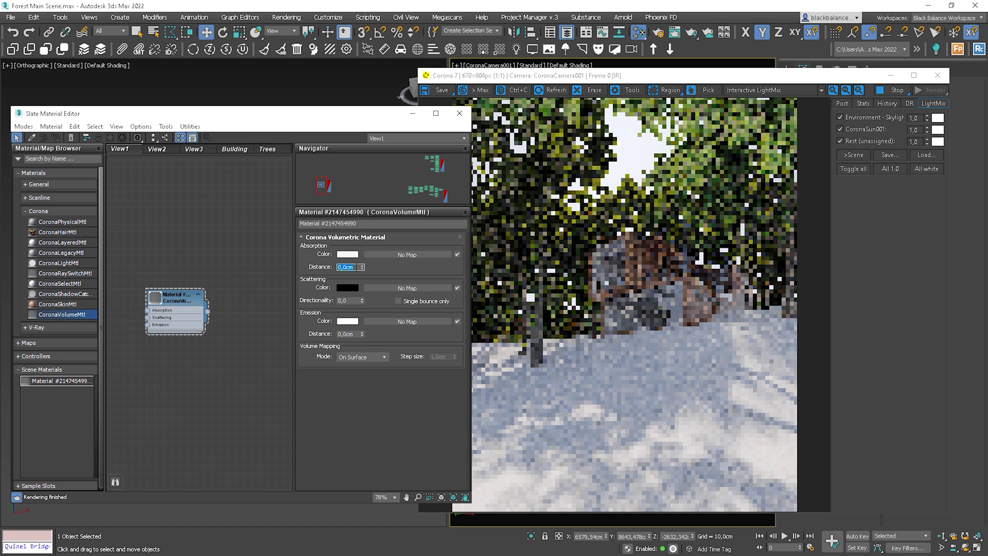
{"action": "type", "text": "5000"}
{"action": "key", "text": "Return"}
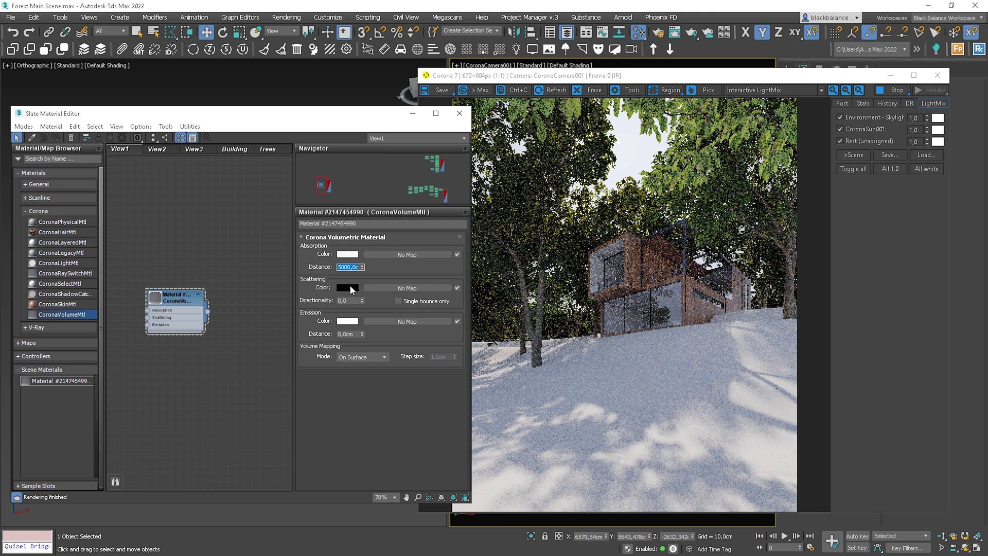
- Set the CoronaVolumeMtl scattering colour to light grey, RGB 230
{"action": "left_click", "coordinate": [347, 287]}
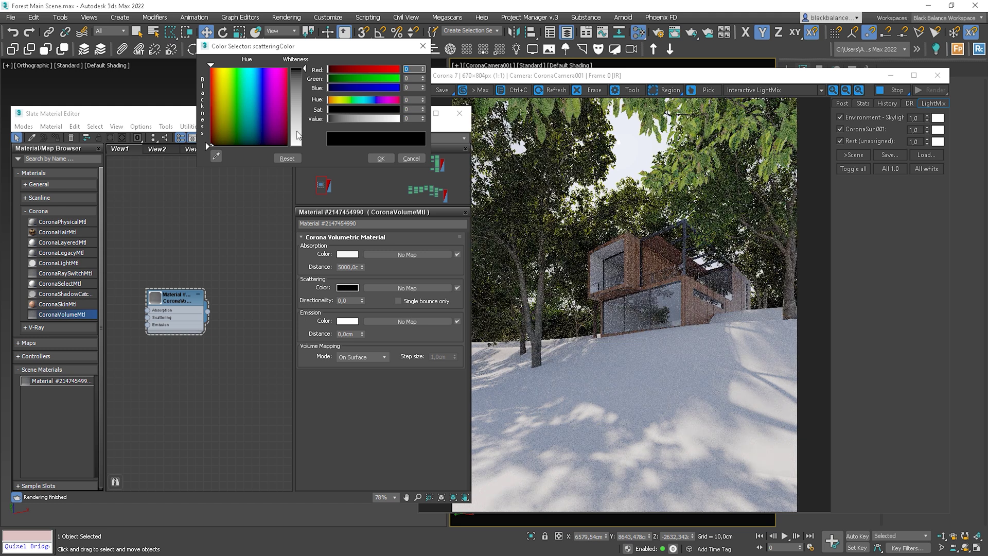
{"action": "left_click", "coordinate": [296, 139]}
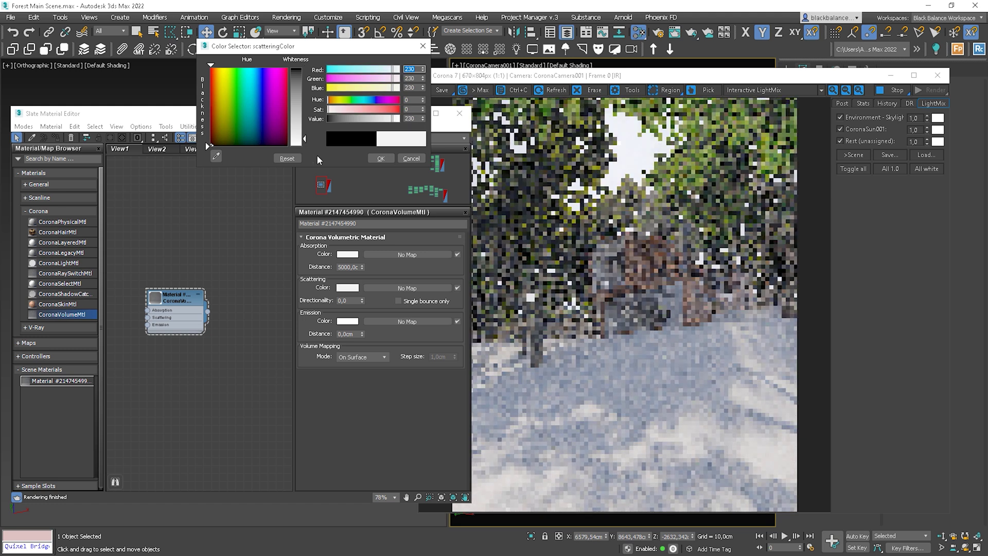
{"action": "left_click", "coordinate": [381, 158]}
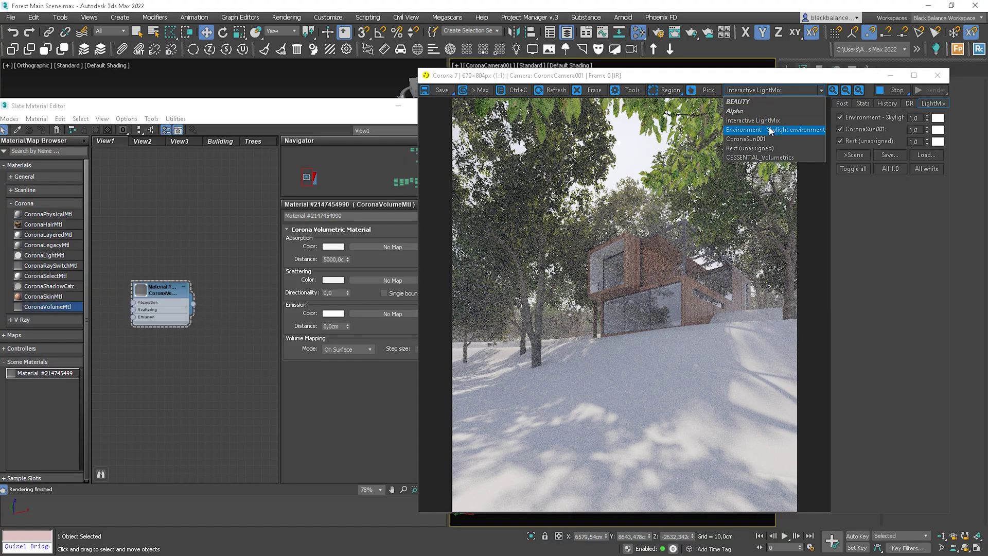
- Display the CESSENTIAL_Volumetrics pass and set absorption distance to 10000 cm
{"action": "left_click", "coordinate": [768, 157]}
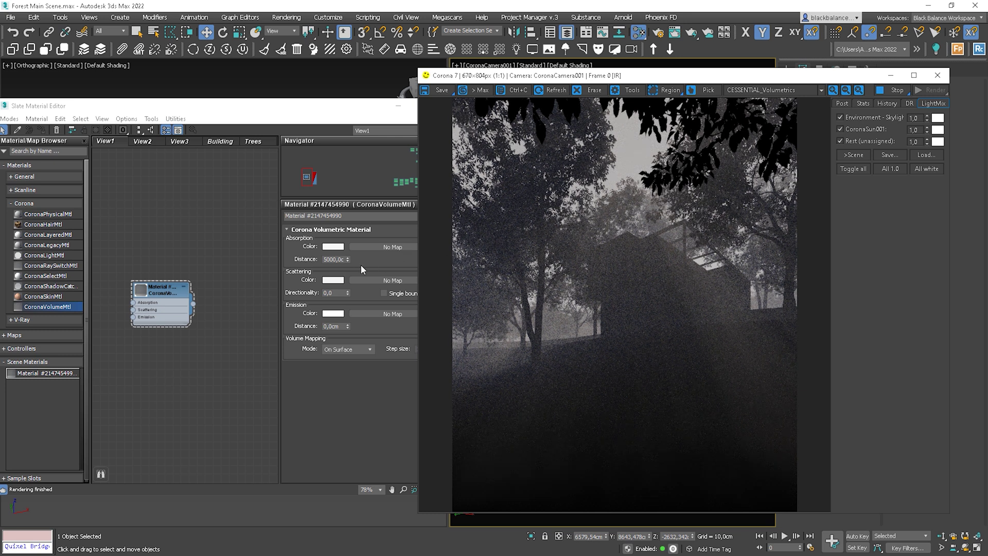
{"action": "left_click", "coordinate": [374, 262]}
{"action": "left_click", "coordinate": [336, 258]}
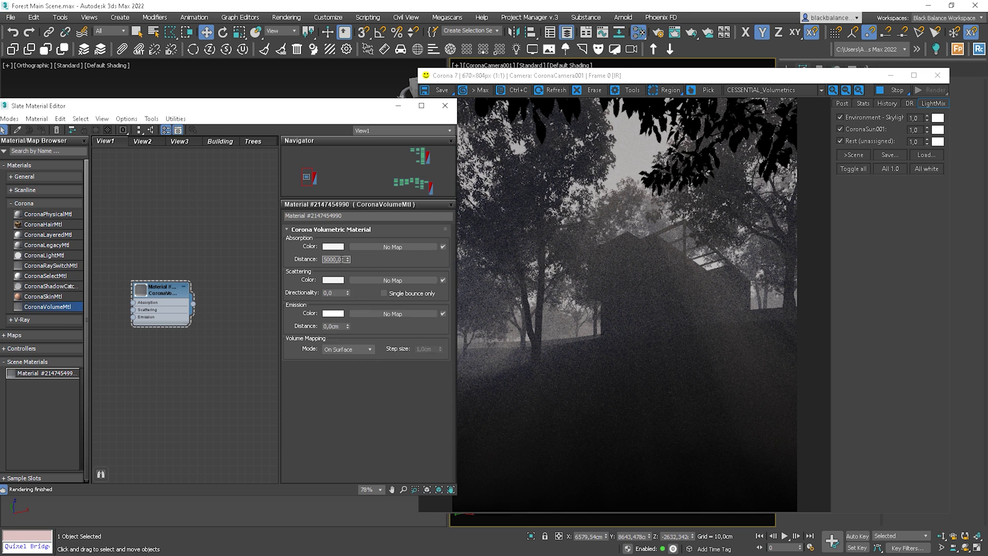
{"action": "type", "text": "4001000"}
{"action": "key", "text": "Return"}
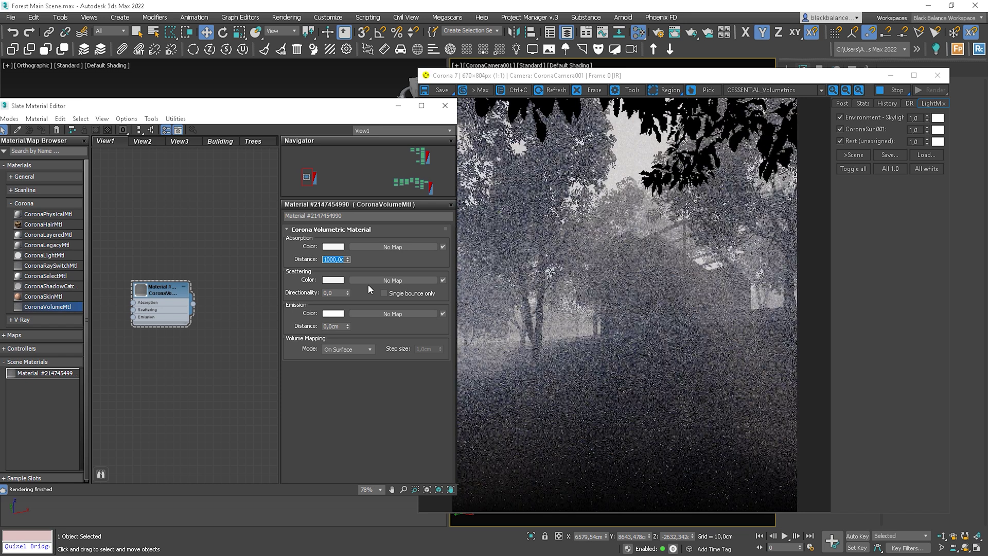
{"action": "type", "text": "1000"}
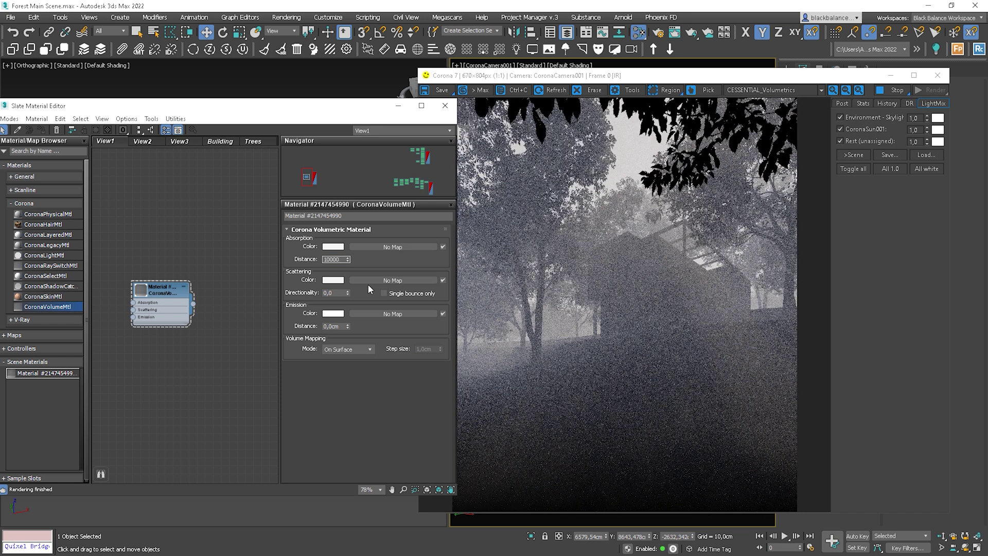
{"action": "key", "text": "Return"}
- Test render regions over the trees, house and lower right, then clear them
{"action": "left_click", "coordinate": [575, 287]}
{"action": "left_click", "coordinate": [667, 89]}
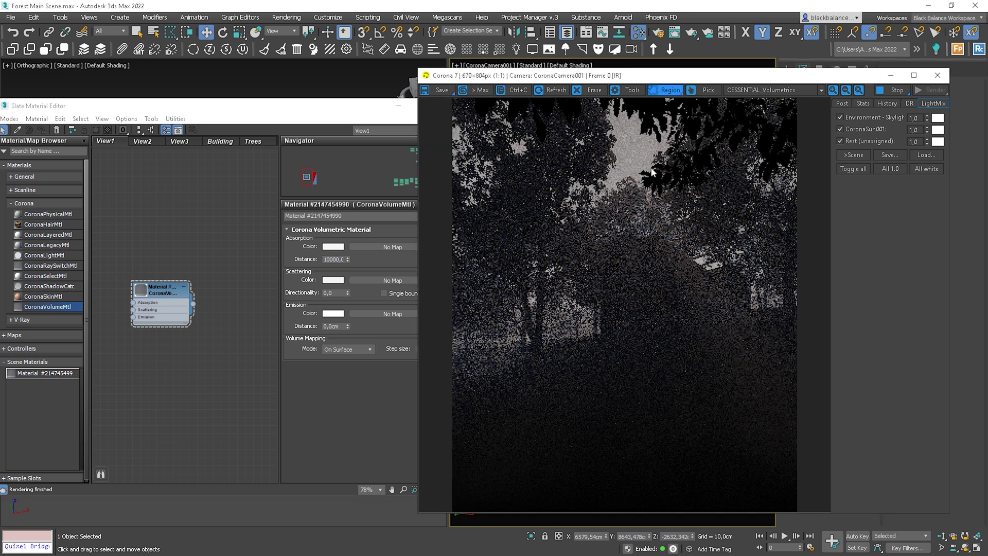
{"action": "mouse_move", "coordinate": [651, 169]}
{"action": "left_mouse_down"}
{"action": "mouse_move", "coordinate": [586, 245]}
{"action": "mouse_move", "coordinate": [637, 281]}
{"action": "left_mouse_up"}
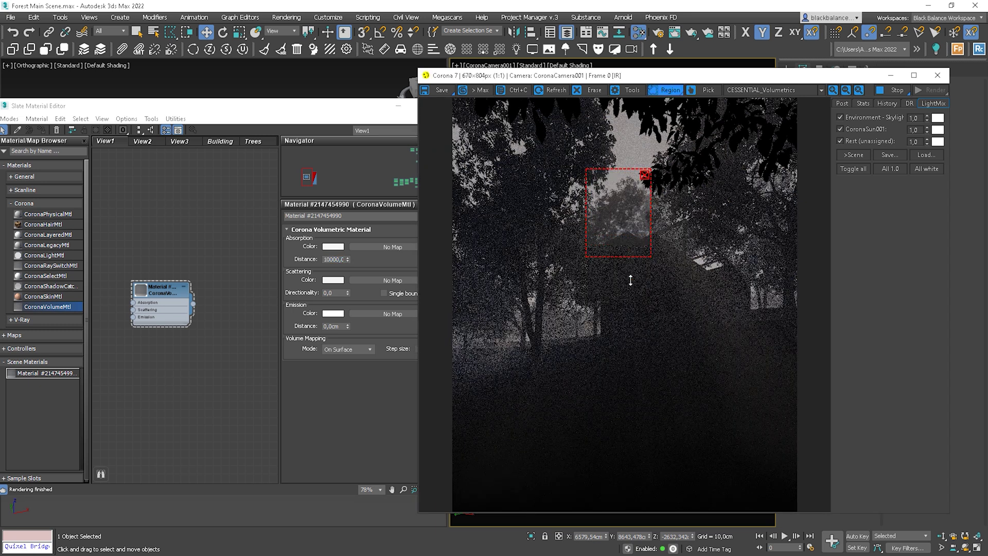
{"action": "left_click_drag", "start_coordinate": [653, 248], "coordinate": [739, 174]}
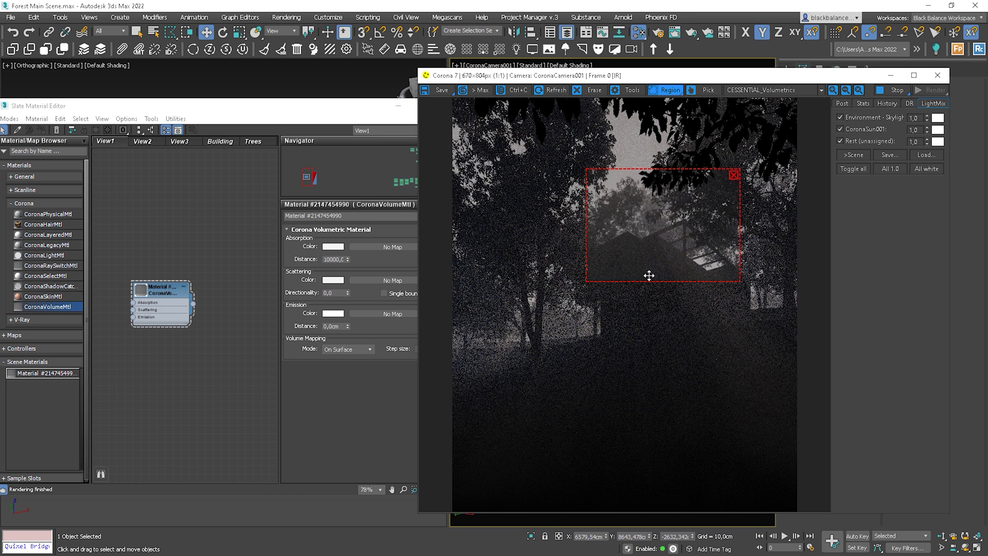
{"action": "left_click_drag", "start_coordinate": [642, 288], "coordinate": [797, 401]}
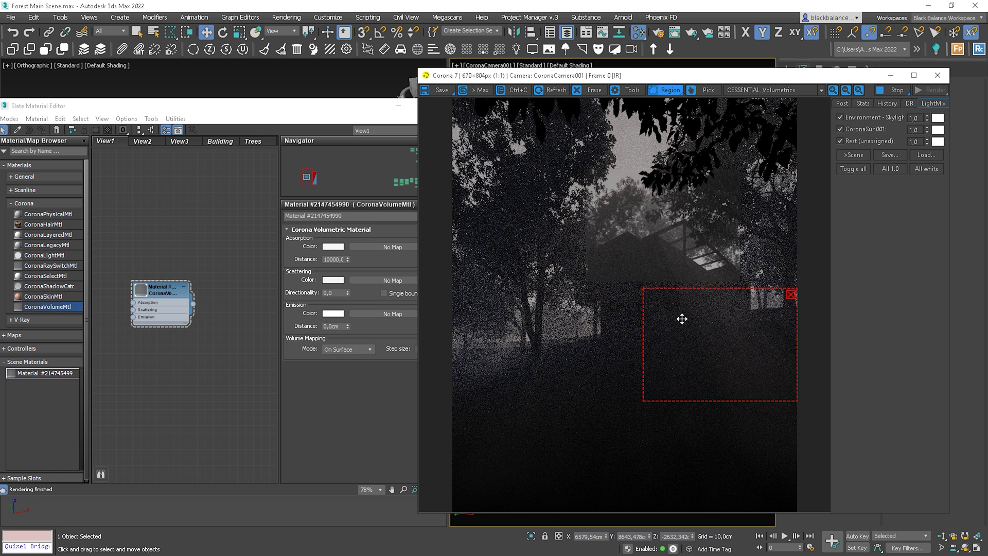
{"action": "left_click", "coordinate": [791, 295]}
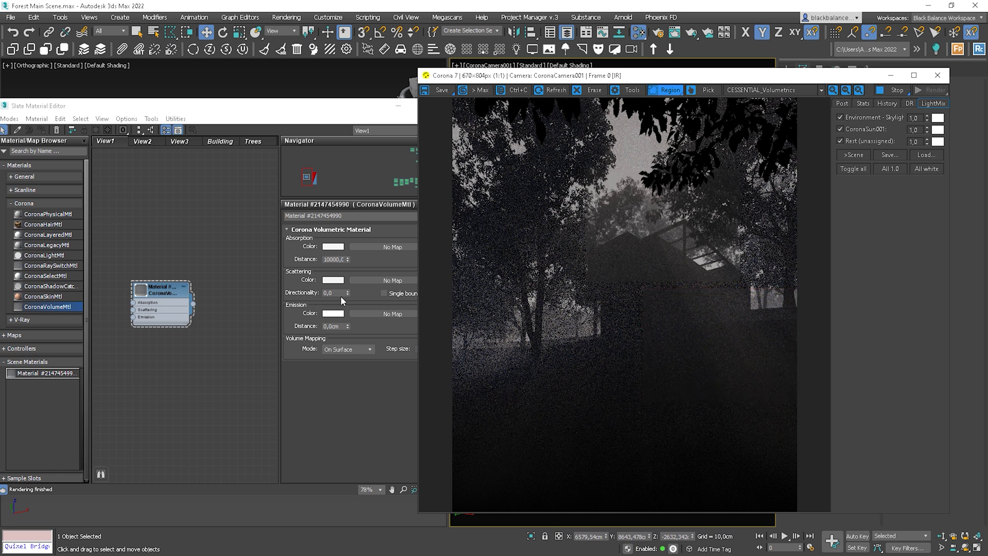
- Set scattering directionality to 0,5 while rendering a region over the house
{"action": "left_click_drag", "start_coordinate": [703, 153], "coordinate": [625, 315]}
{"action": "left_click", "coordinate": [334, 292]}
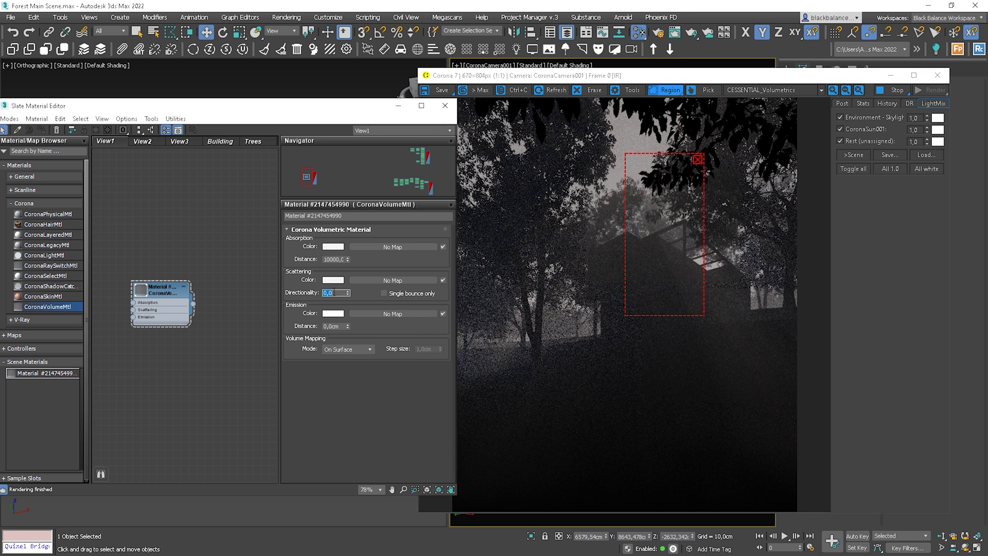
{"action": "type", "text": ",50,5"}
{"action": "key", "text": "Return"}
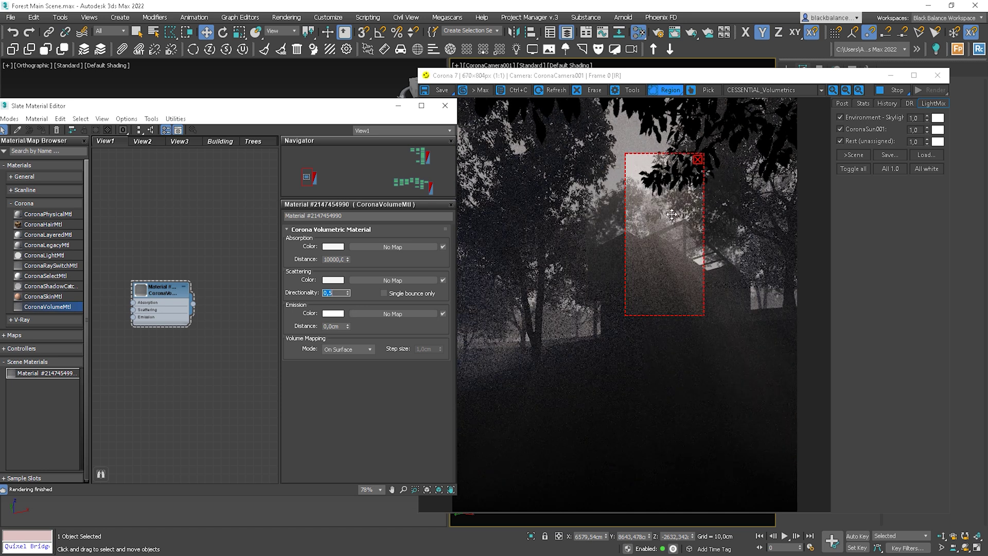
- Add a second render region, then remove both to render the full frame
{"action": "left_click_drag", "start_coordinate": [706, 317], "coordinate": [771, 387]}
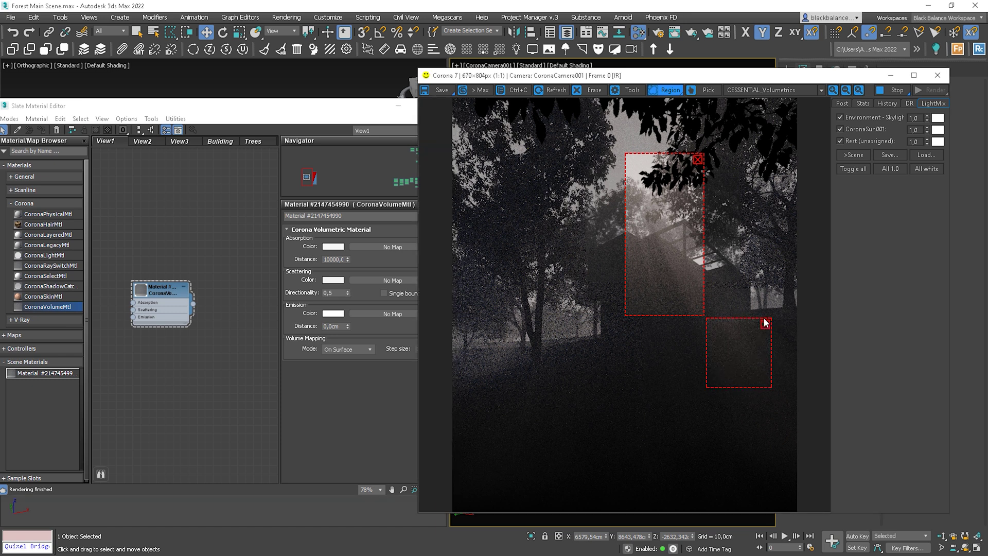
{"action": "left_click", "coordinate": [765, 323]}
{"action": "left_click", "coordinate": [696, 159]}
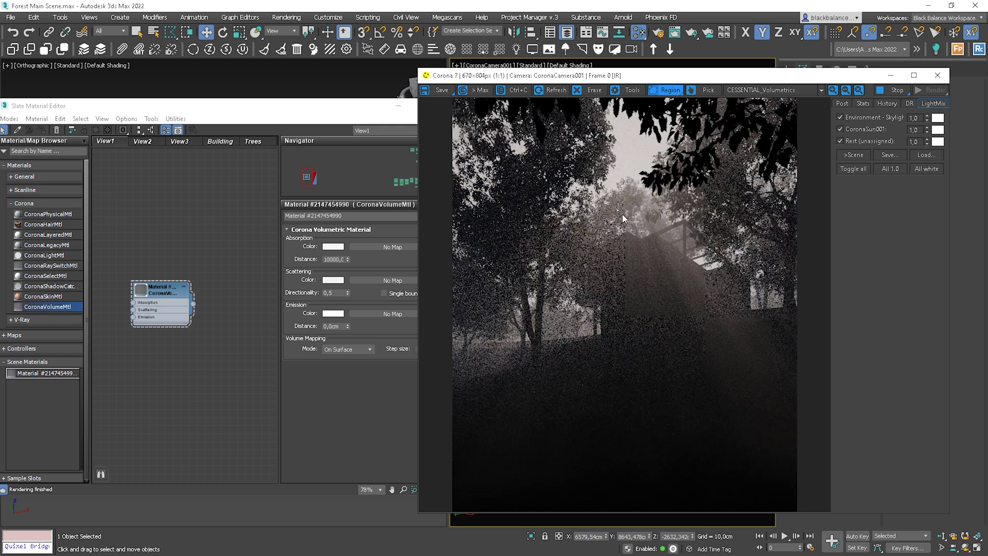
{"action": "left_click", "coordinate": [767, 90]}
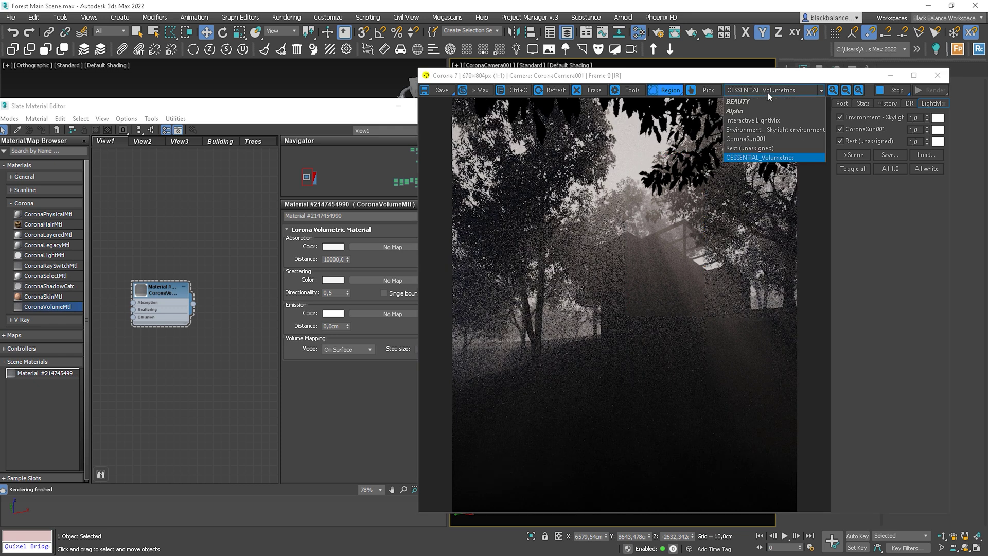
- Switch the frame buffer to Interactive LightMix and set CoronaSun001's intensity to 2.0
{"action": "left_click", "coordinate": [762, 122]}
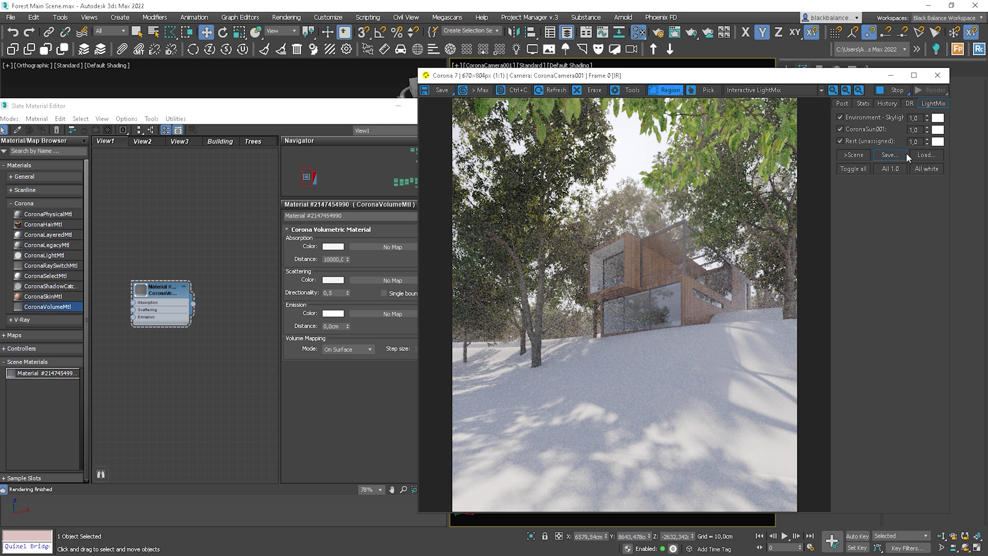
{"action": "type", "text": "2"}
{"action": "key", "text": "Return"}
{"action": "left_click_drag", "start_coordinate": [318, 108], "coordinate": [242, 169]}
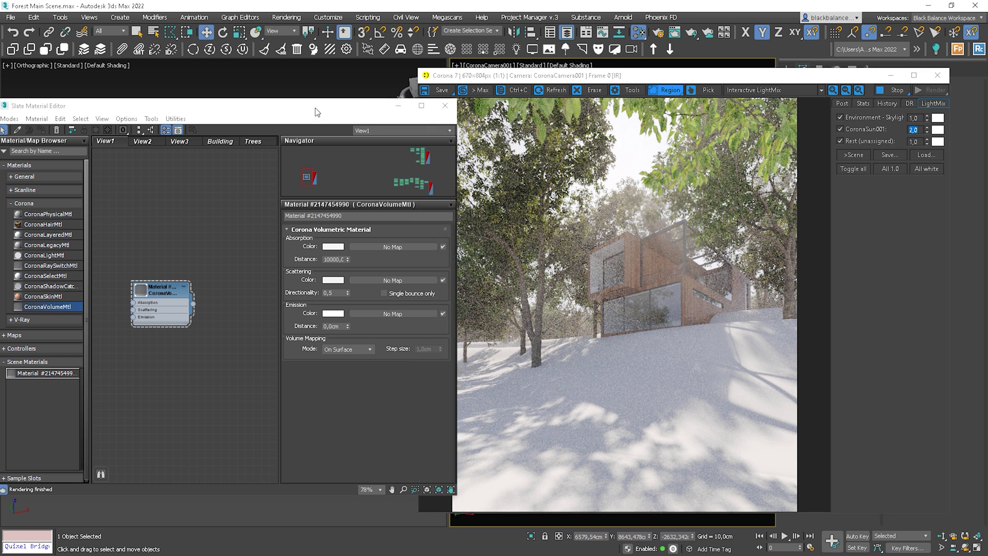
- Switch to the Top view and move the light object in the plan
{"action": "key", "text": "t"}
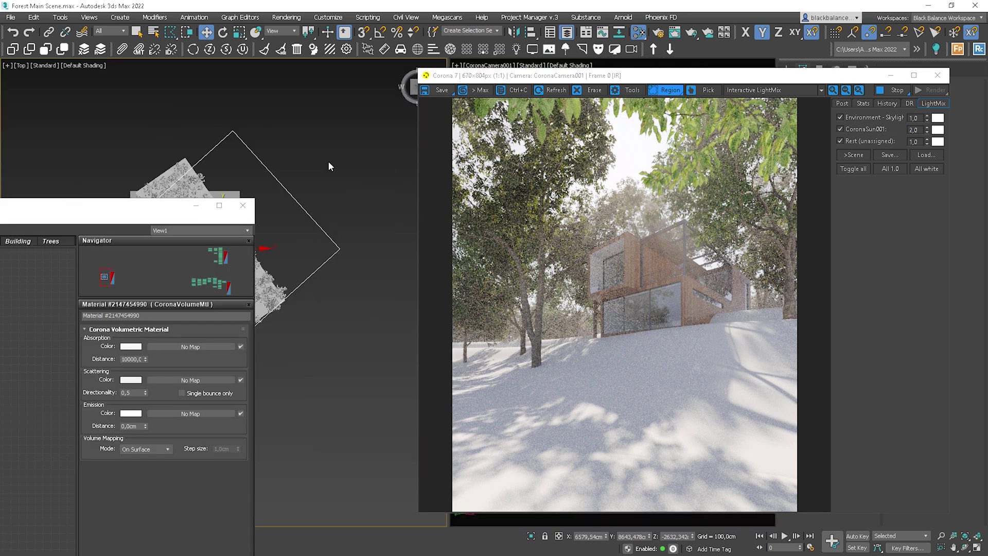
{"action": "scroll", "coordinate": [328, 161], "scroll_direction": "up", "scroll_amount": 3}
{"action": "scroll", "coordinate": [329, 223], "scroll_direction": "up", "scroll_amount": 3}
{"action": "scroll", "coordinate": [329, 224], "scroll_direction": "up", "scroll_amount": 3}
{"action": "left_click", "coordinate": [340, 248]}
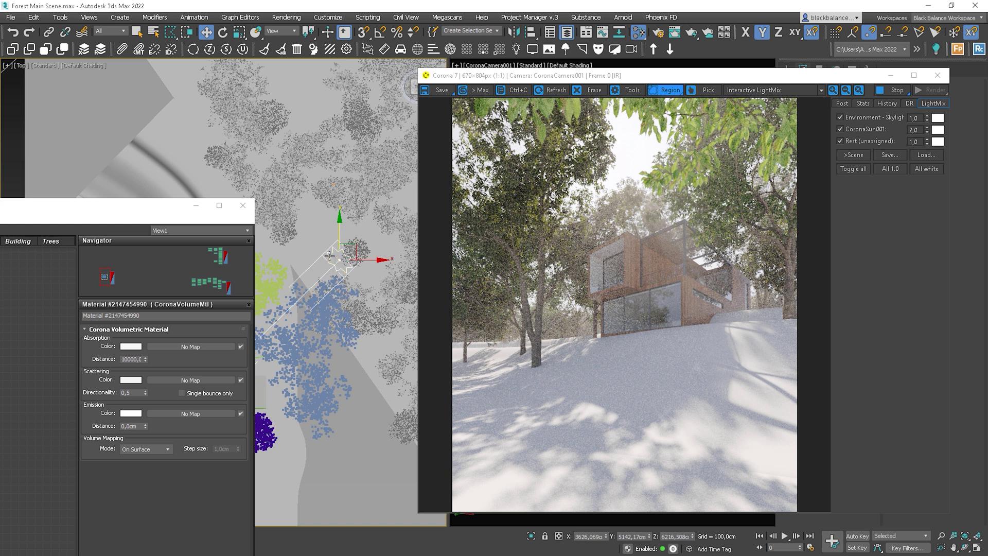
{"action": "left_click_drag", "start_coordinate": [348, 246], "coordinate": [354, 239]}
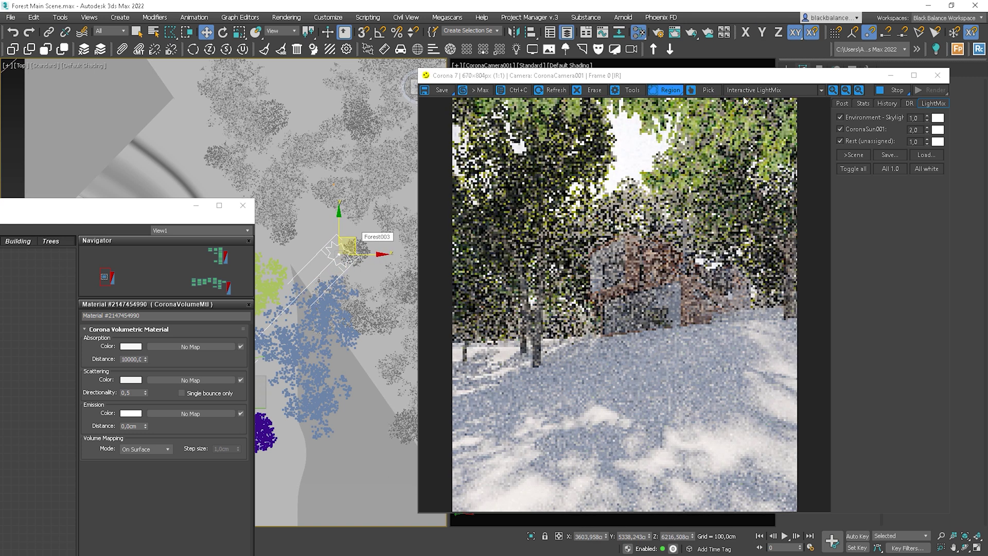
- Show the CESSENTIAL_Volumetrics pass, nudge the light, and draw a render region over the trees and house
{"action": "left_click", "coordinate": [764, 89]}
{"action": "left_click", "coordinate": [761, 156]}
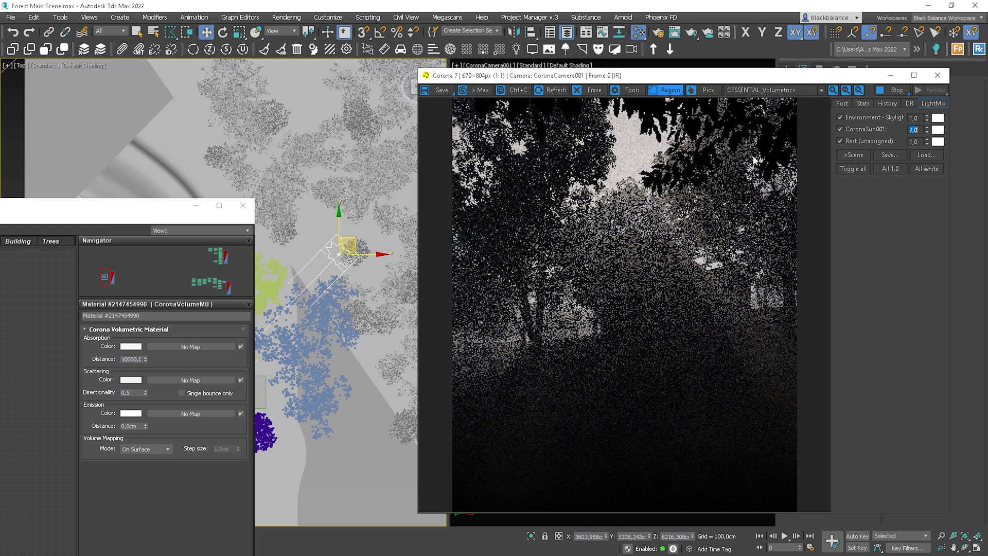
{"action": "left_click_drag", "start_coordinate": [350, 242], "coordinate": [353, 240]}
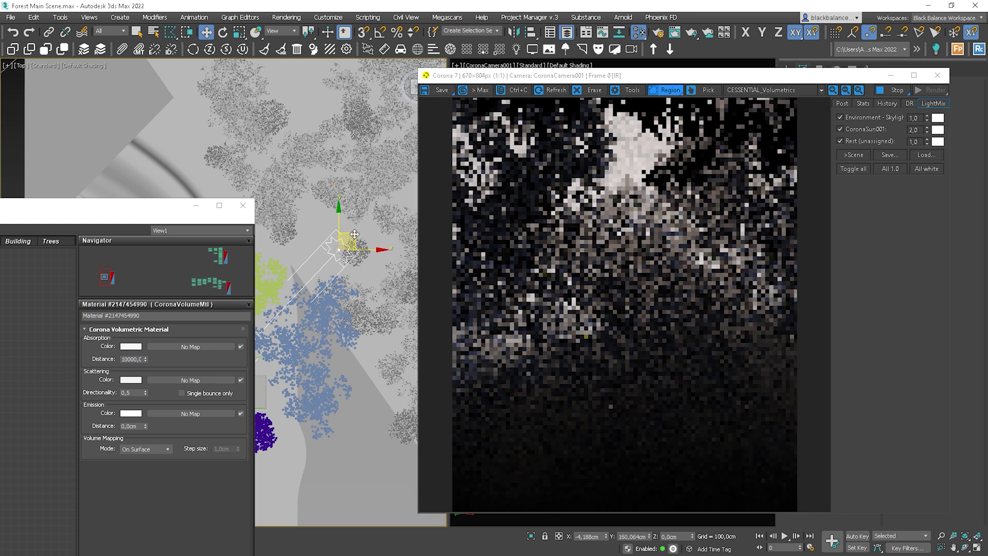
{"action": "left_click_drag", "start_coordinate": [709, 176], "coordinate": [497, 318]}
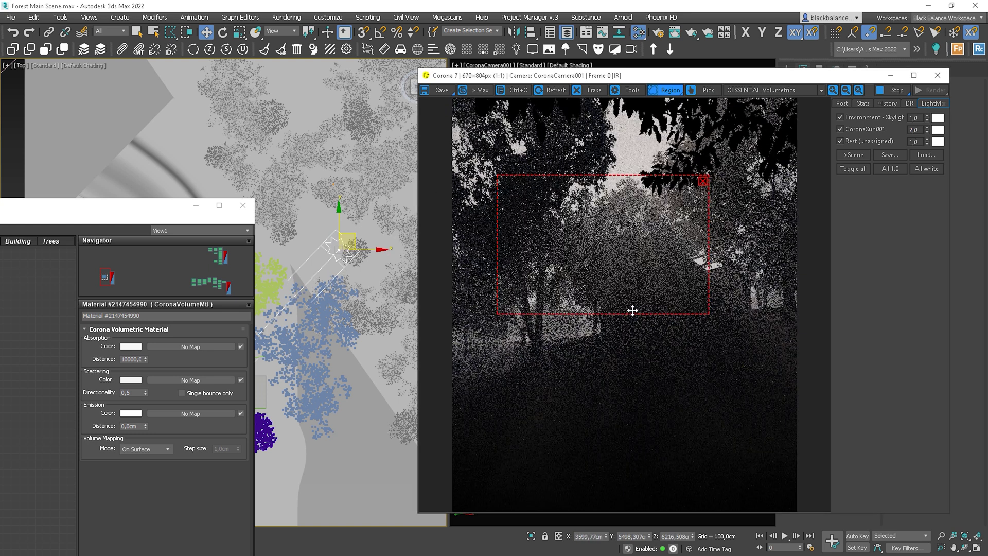
{"action": "left_click_drag", "start_coordinate": [644, 335], "coordinate": [645, 346]}
- Redraw the render region over the house roof and set scattering directionality to 0.7
{"action": "left_click_drag", "start_coordinate": [709, 255], "coordinate": [785, 255]}
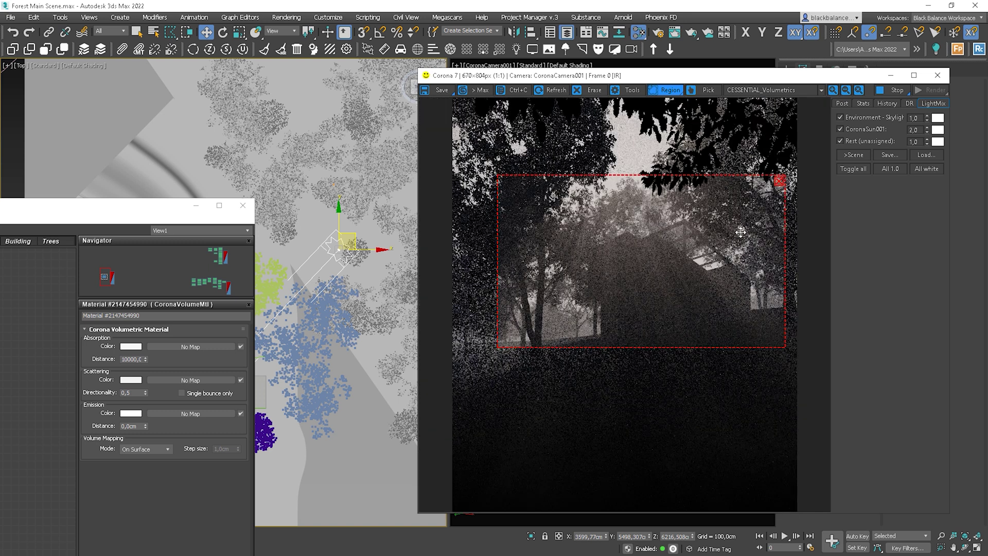
{"action": "left_click", "coordinate": [780, 181]}
{"action": "left_click_drag", "start_coordinate": [727, 220], "coordinate": [545, 263]}
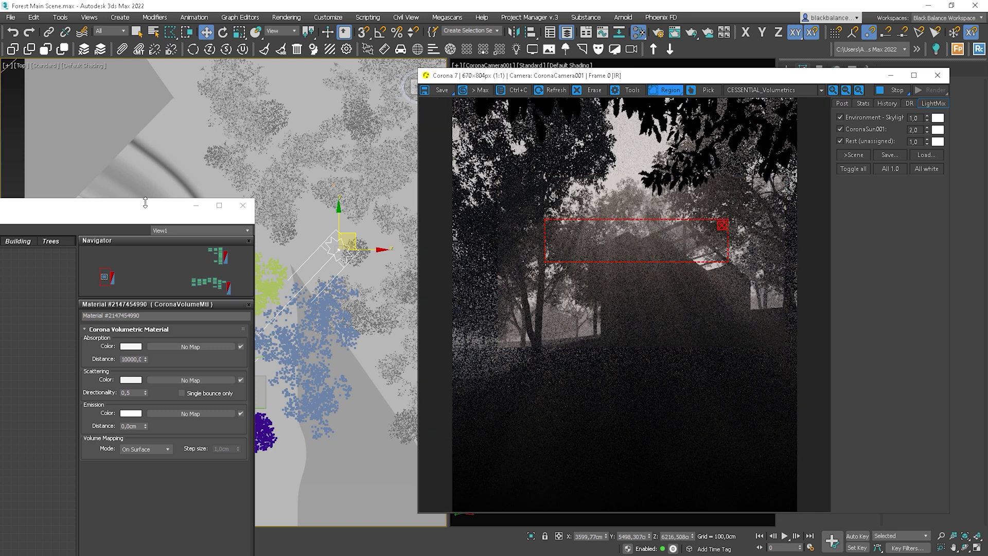
{"action": "left_click_drag", "start_coordinate": [126, 207], "coordinate": [372, 127]}
{"action": "left_click", "coordinate": [375, 313]}
{"action": "type", "text": "0,7"}
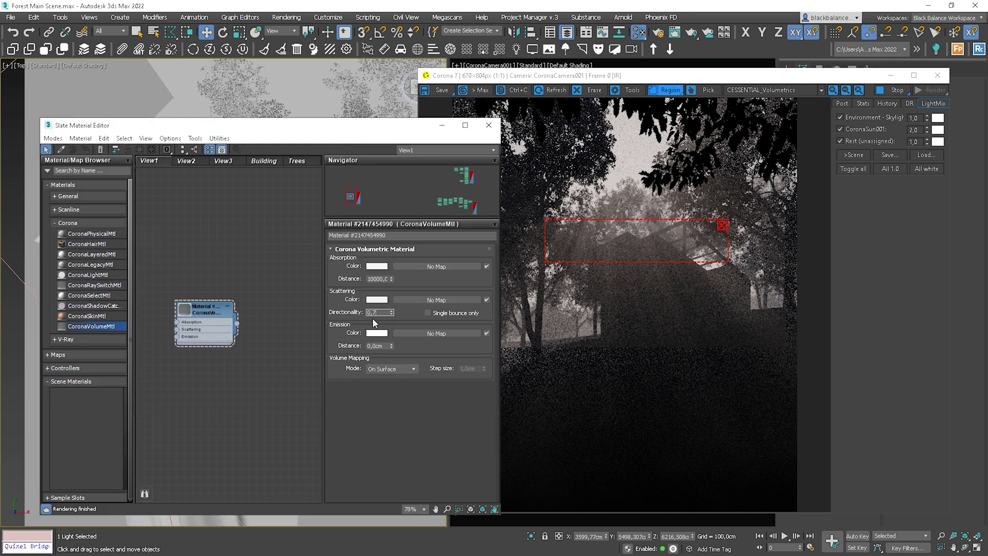
{"action": "key", "text": "Return"}
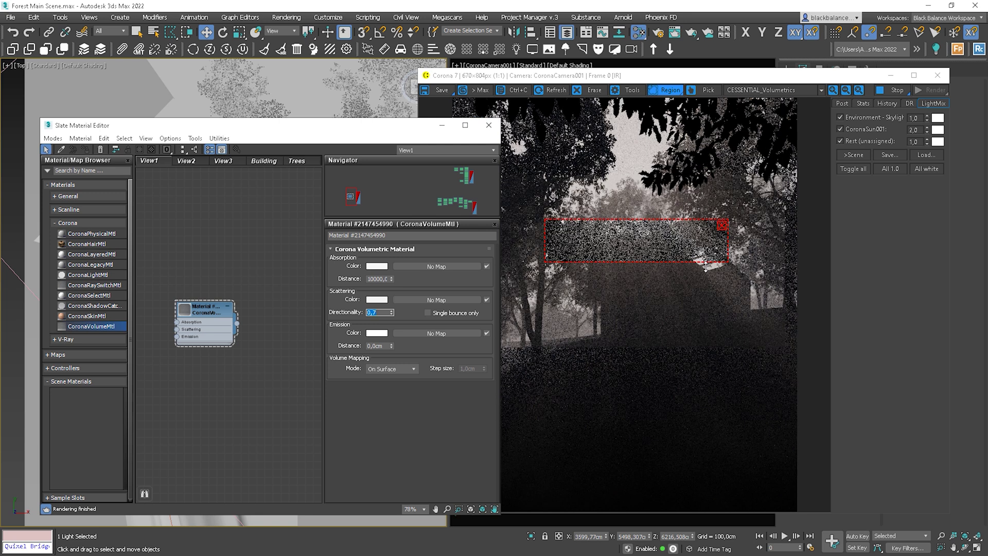
- Adjust and then remove the render region, returning to the Interactive LightMix image
{"action": "left_click_drag", "start_coordinate": [679, 263], "coordinate": [680, 293]}
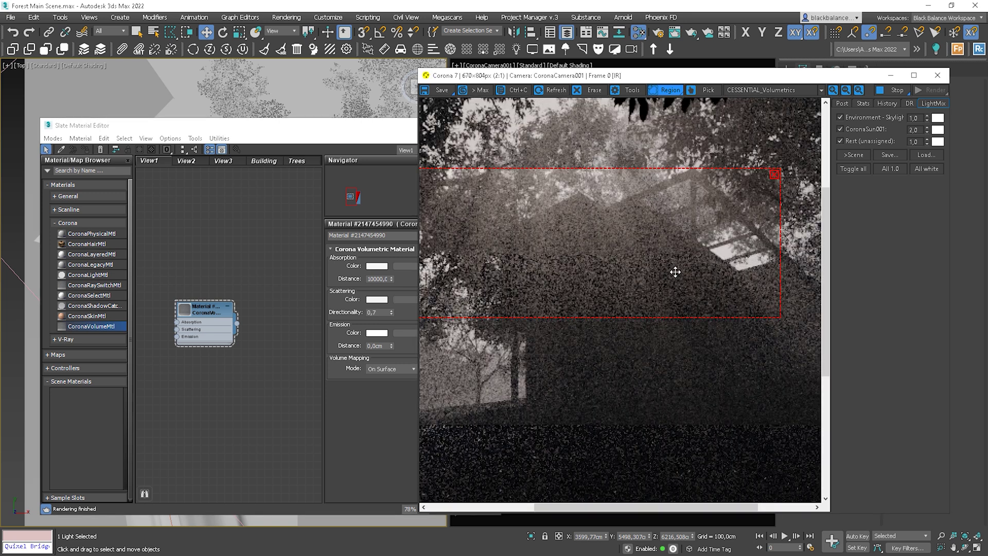
{"action": "left_click_drag", "start_coordinate": [675, 272], "coordinate": [664, 295]}
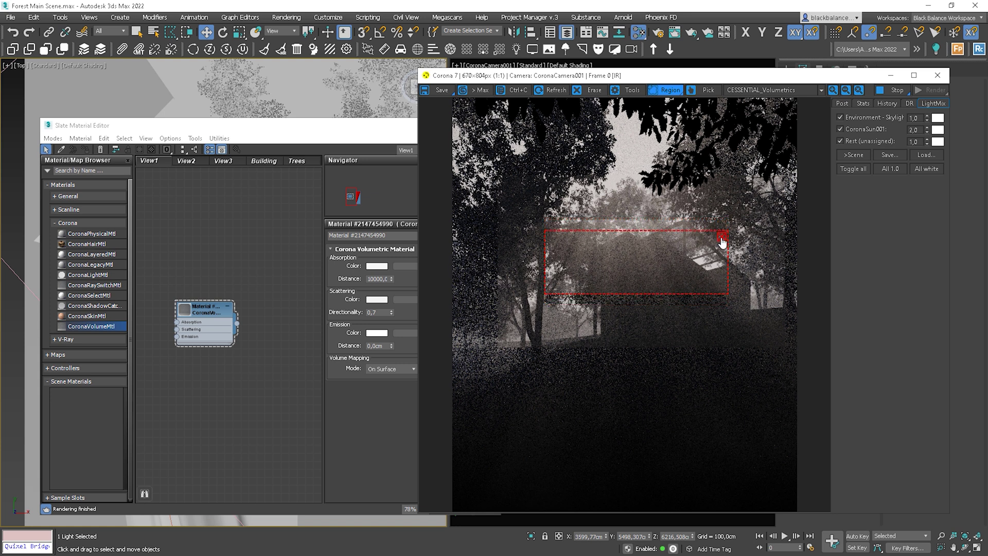
{"action": "left_click", "coordinate": [722, 235]}
{"action": "left_click", "coordinate": [772, 90]}
{"action": "left_click", "coordinate": [756, 120]}
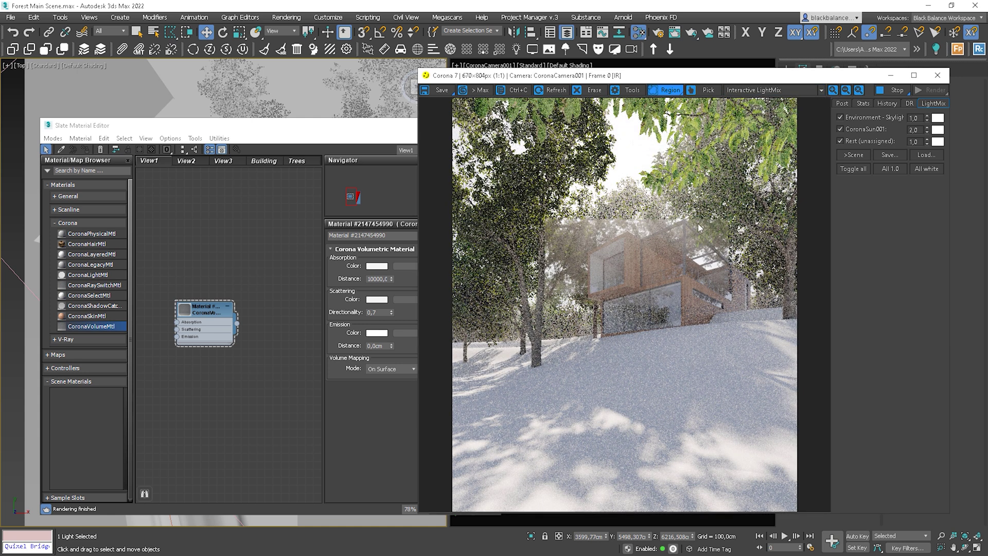
- Clear the render region and set the absorption colour to dark grey
{"action": "left_click", "coordinate": [279, 267]}
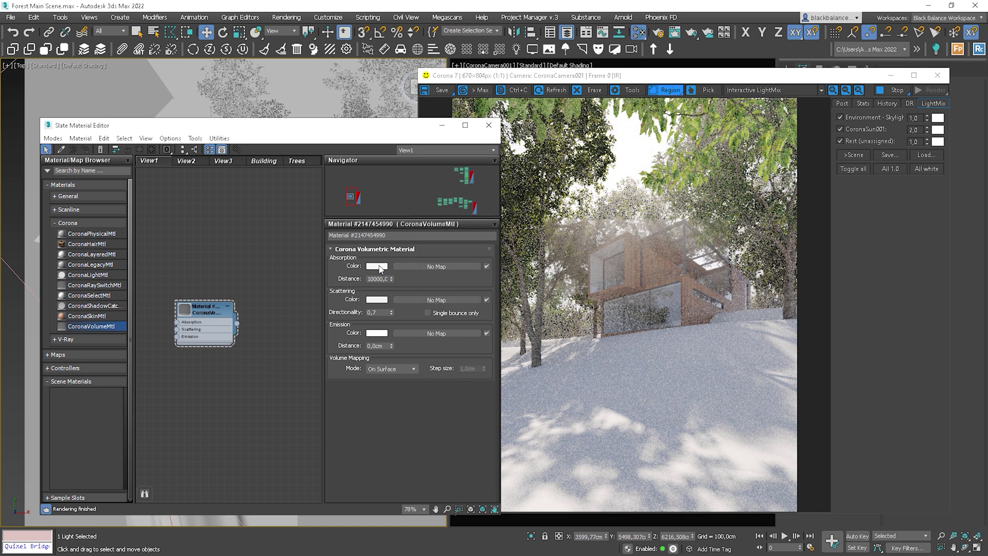
{"action": "left_click", "coordinate": [380, 267]}
{"action": "left_click_drag", "start_coordinate": [303, 141], "coordinate": [308, 159]}
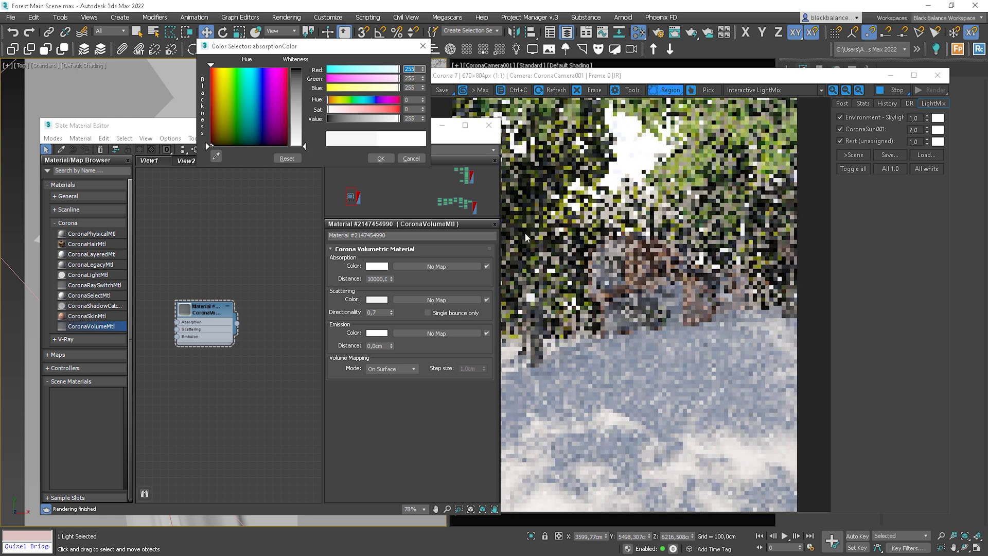
{"action": "left_click", "coordinate": [657, 259]}
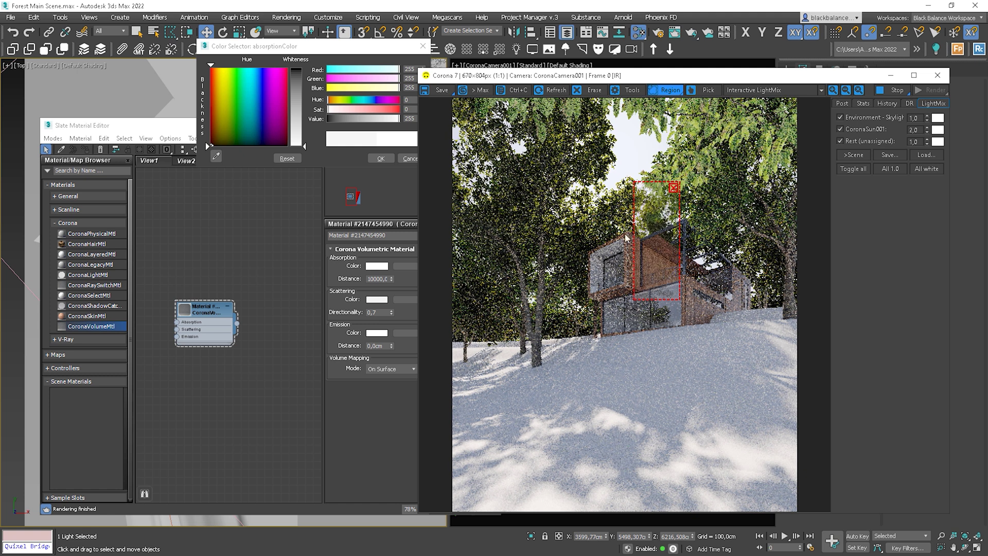
{"action": "left_click", "coordinate": [674, 187]}
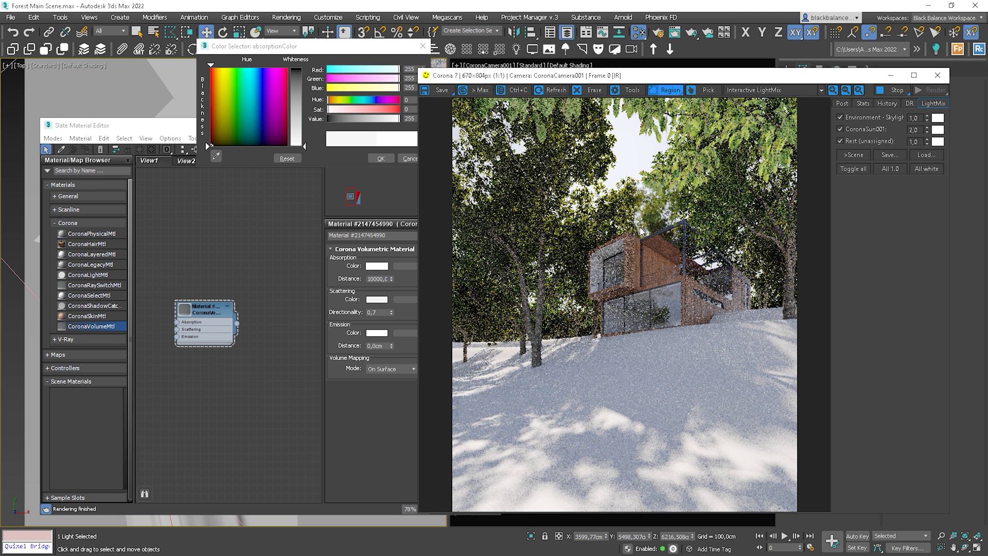
{"action": "left_click_drag", "start_coordinate": [302, 94], "coordinate": [302, 83]}
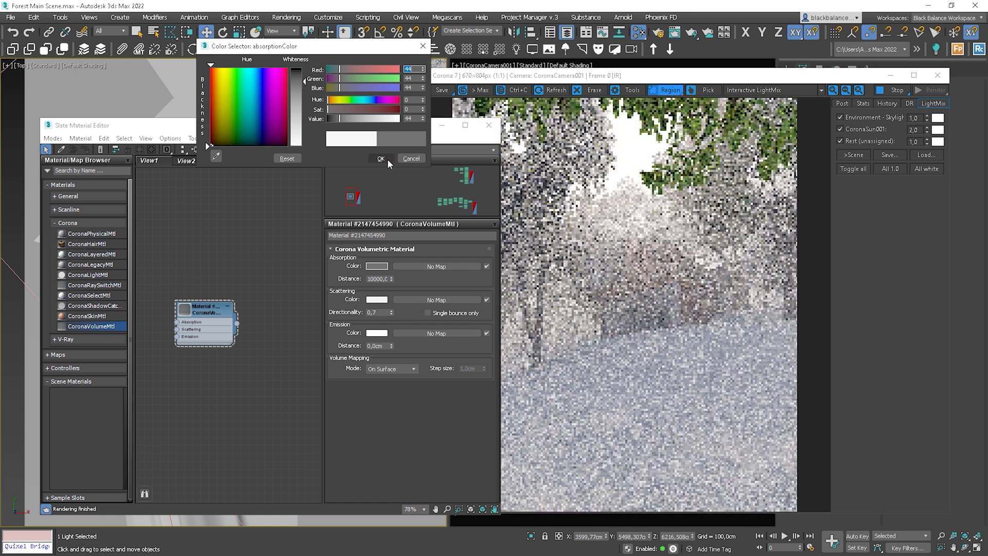
{"action": "left_click", "coordinate": [388, 159]}
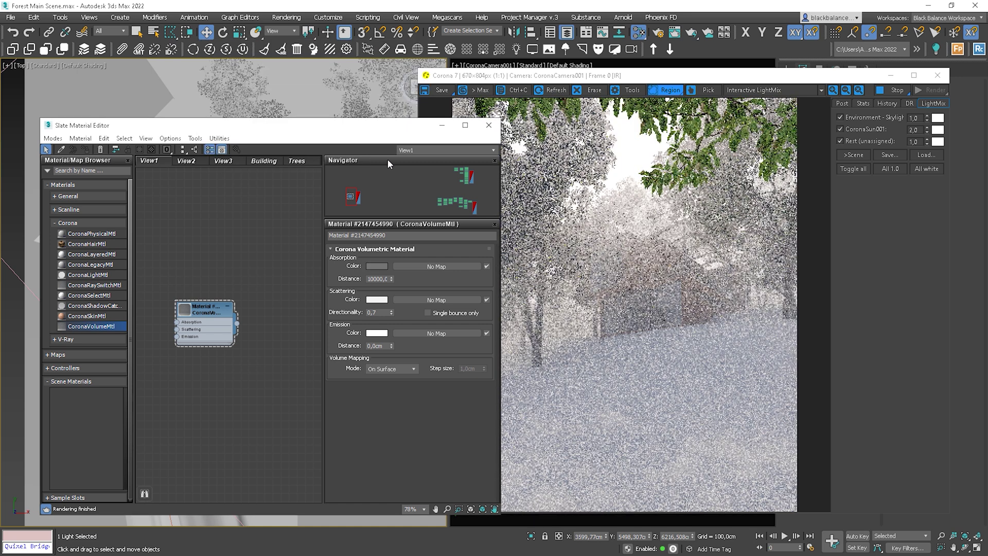
- Darken the scattering colour almost to black, then set it back to near white
{"action": "left_click", "coordinate": [382, 300]}
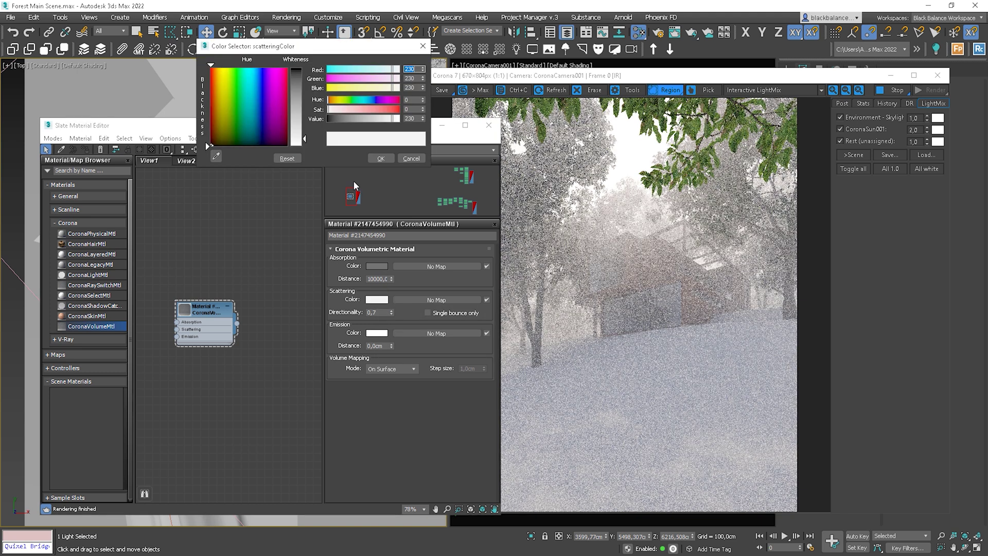
{"action": "left_click_drag", "start_coordinate": [305, 139], "coordinate": [304, 117]}
{"action": "left_click_drag", "start_coordinate": [309, 72], "coordinate": [310, 76]}
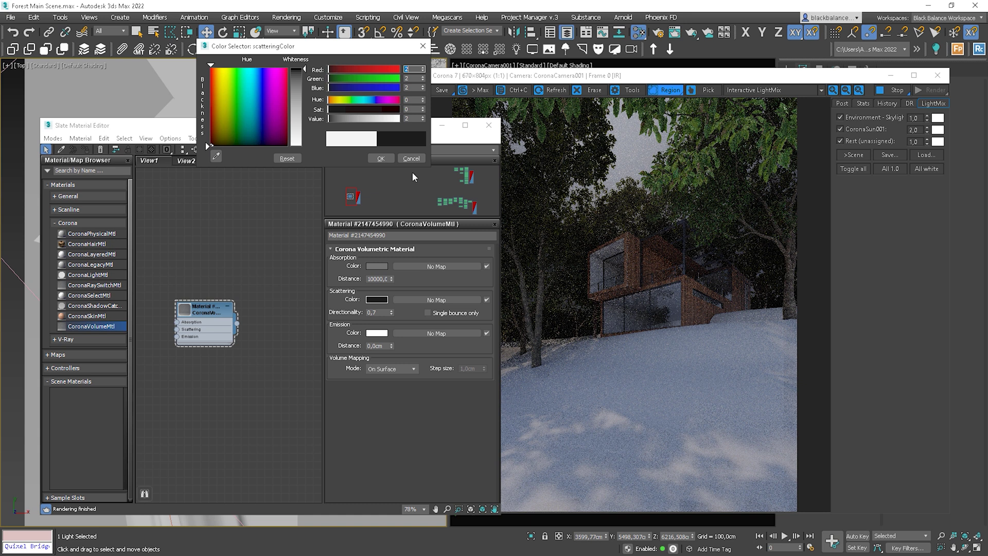
{"action": "left_click", "coordinate": [306, 142]}
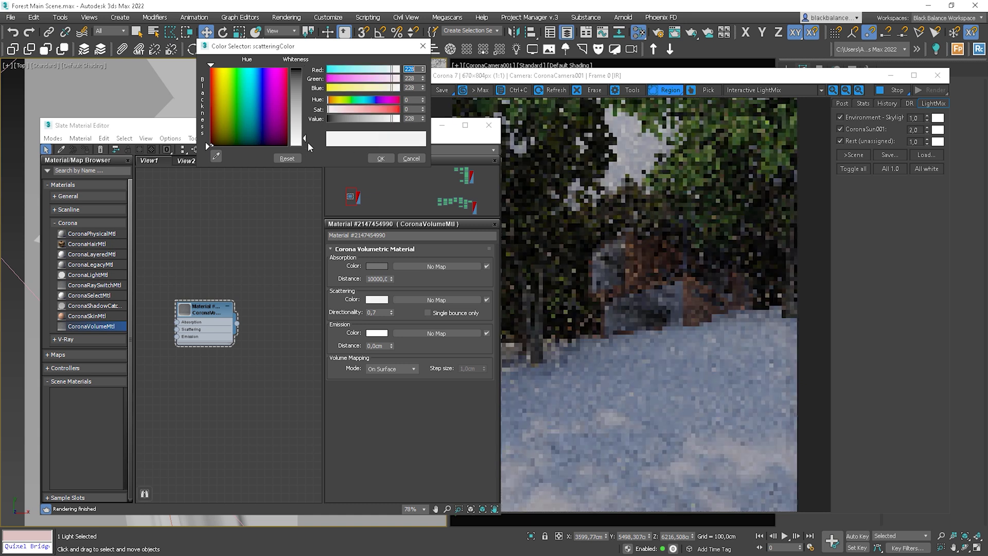
{"action": "left_click", "coordinate": [381, 158]}
- Set the absorption colour back to near white
{"action": "left_click", "coordinate": [376, 267]}
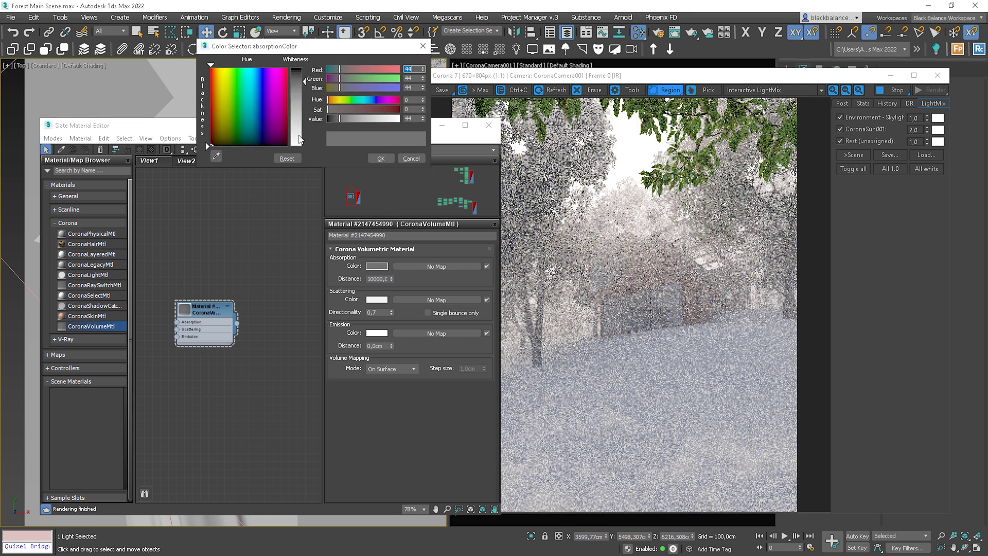
{"action": "left_click", "coordinate": [205, 143]}
{"action": "left_click", "coordinate": [304, 140]}
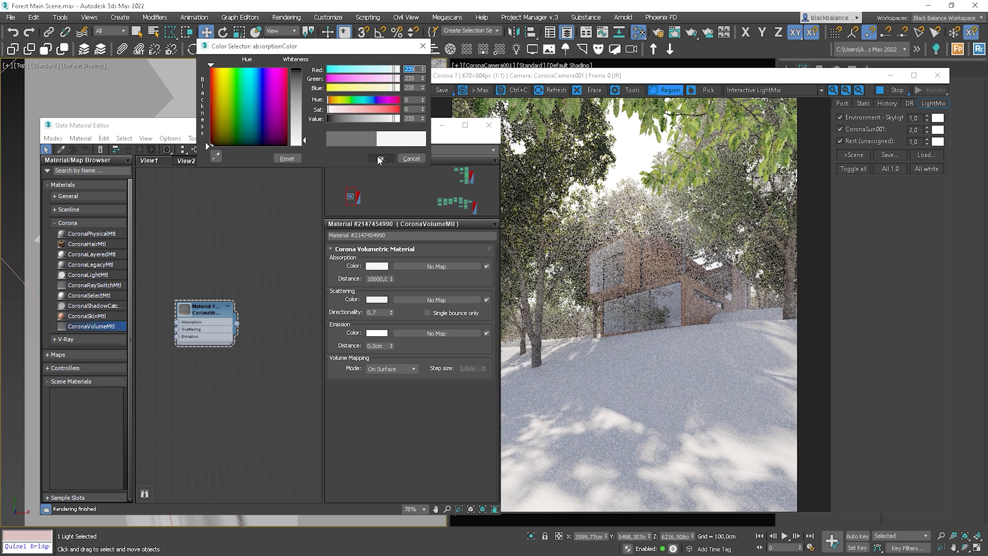
{"action": "left_click", "coordinate": [380, 158]}
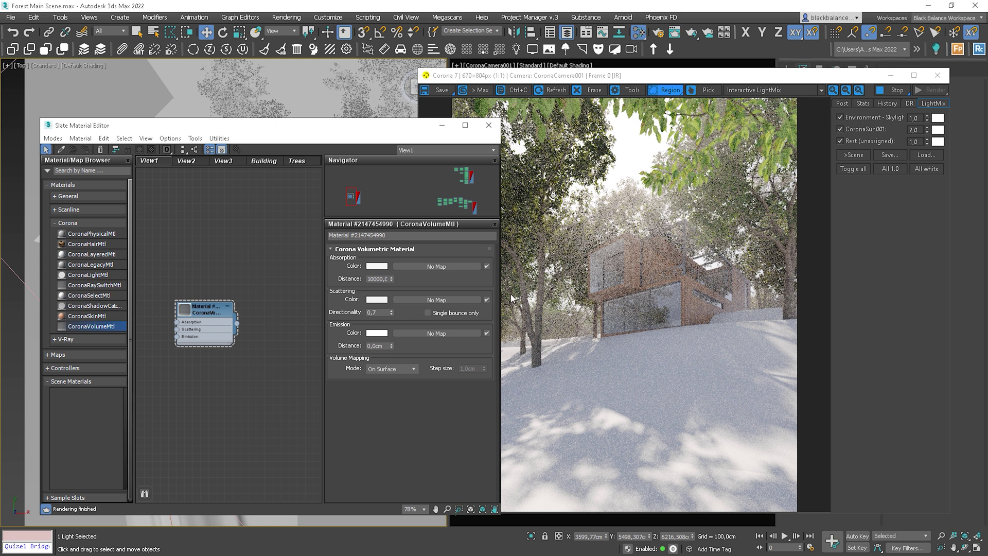
- Add a CoronaDistance map node to the Slate Editor canvas
{"action": "left_click_drag", "start_coordinate": [392, 128], "coordinate": [316, 123]}
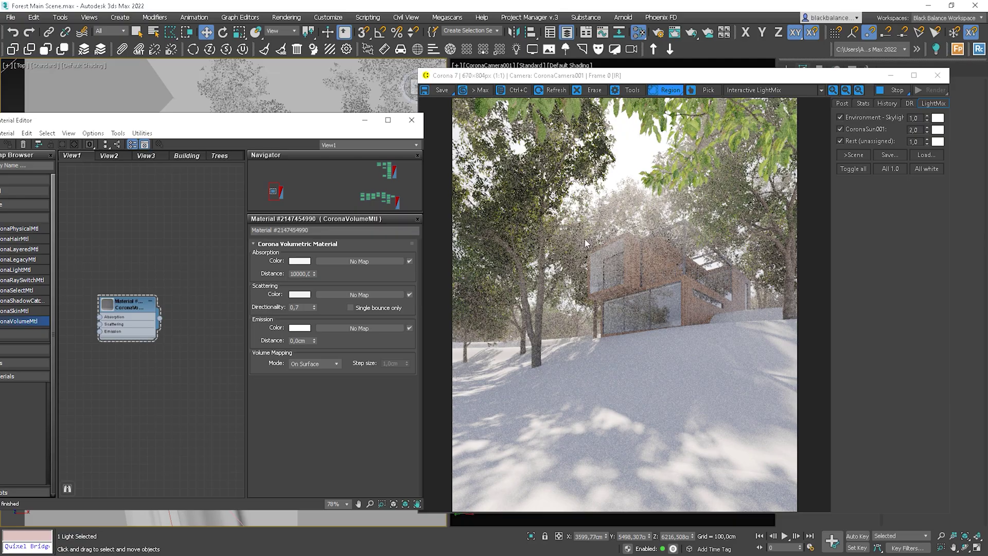
{"action": "left_click_drag", "start_coordinate": [235, 128], "coordinate": [374, 118]}
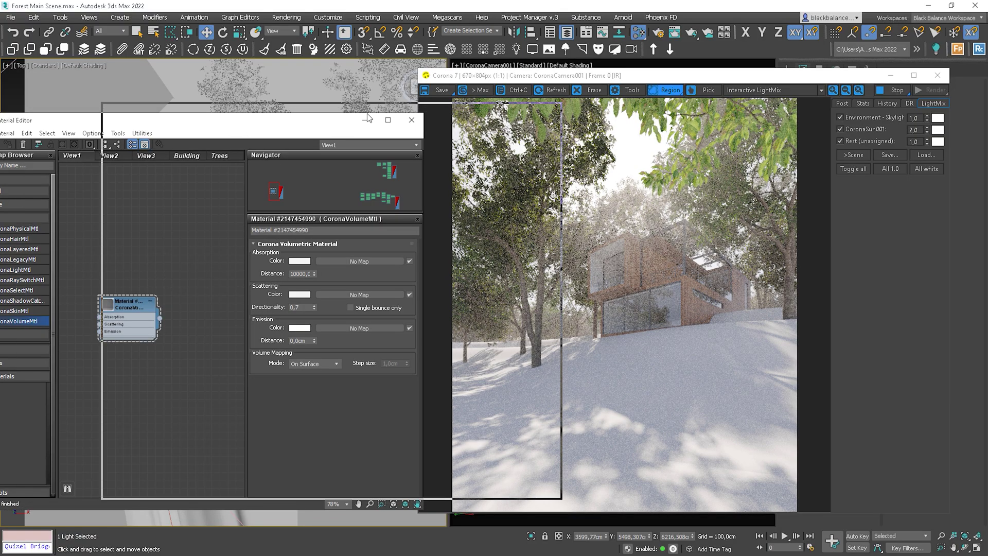
{"action": "left_click_drag", "start_coordinate": [241, 308], "coordinate": [324, 291]}
{"action": "right_click", "coordinate": [240, 275]}
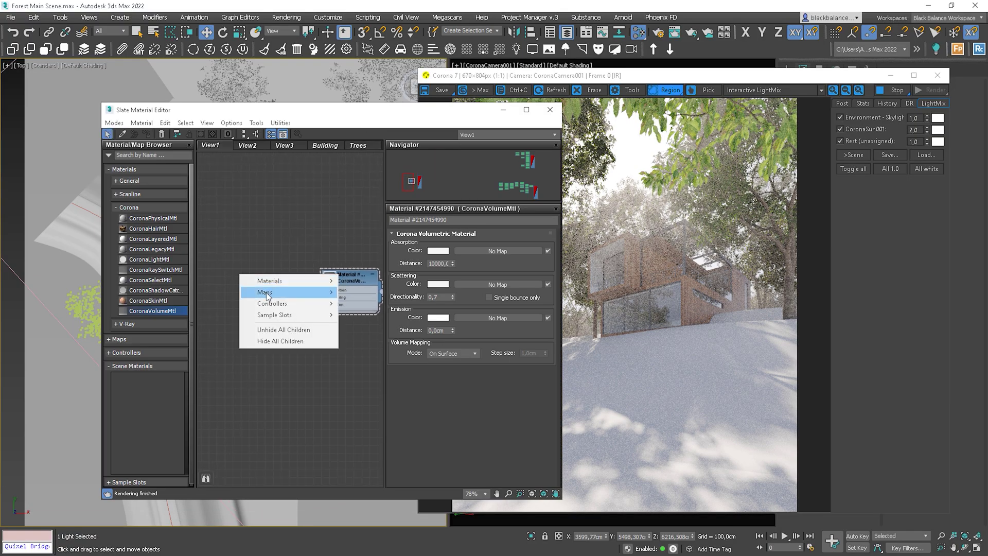
{"action": "mouse_move", "coordinate": [265, 291]}
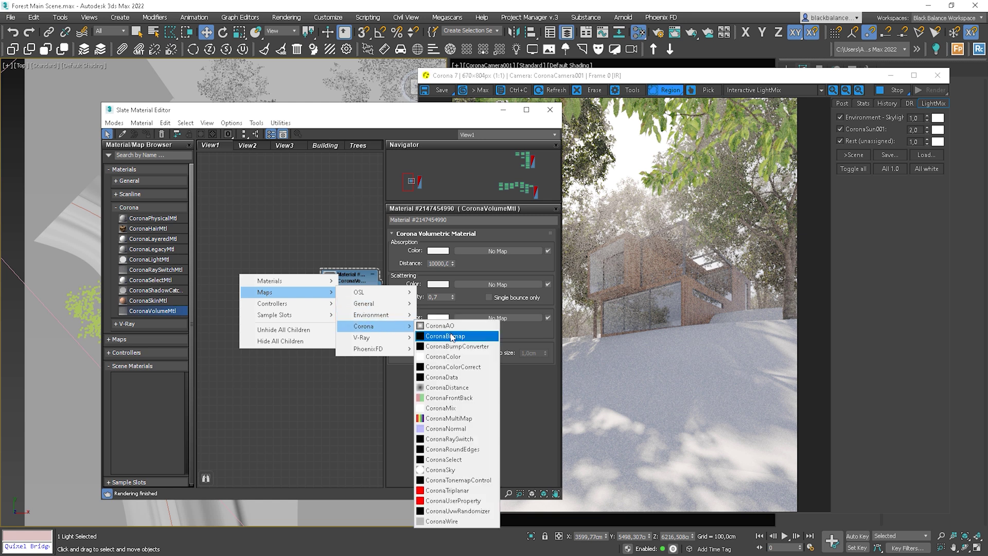
{"action": "mouse_move", "coordinate": [363, 325]}
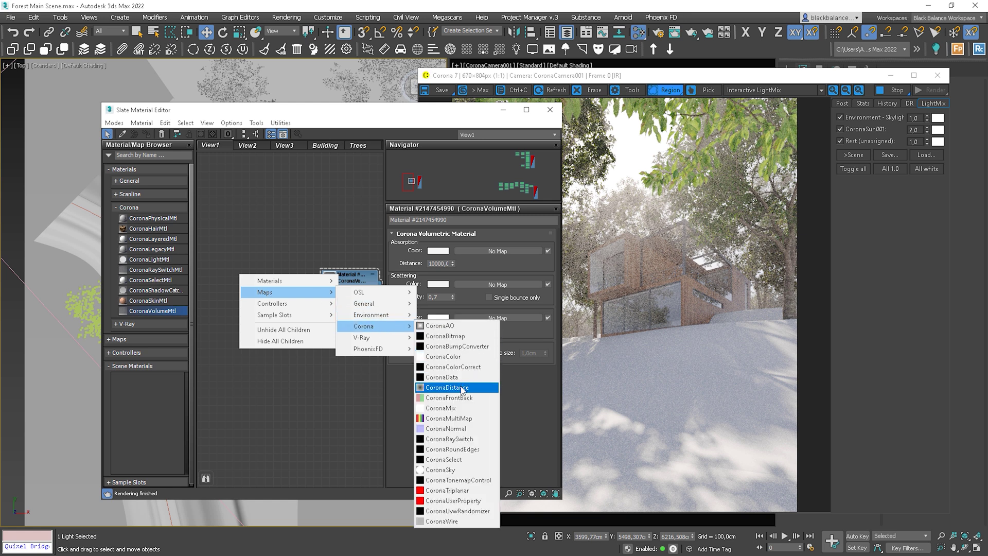
{"action": "left_click", "coordinate": [462, 389]}
{"action": "double_click", "coordinate": [243, 279]}
{"action": "left_click_drag", "start_coordinate": [243, 279], "coordinate": [260, 271]}
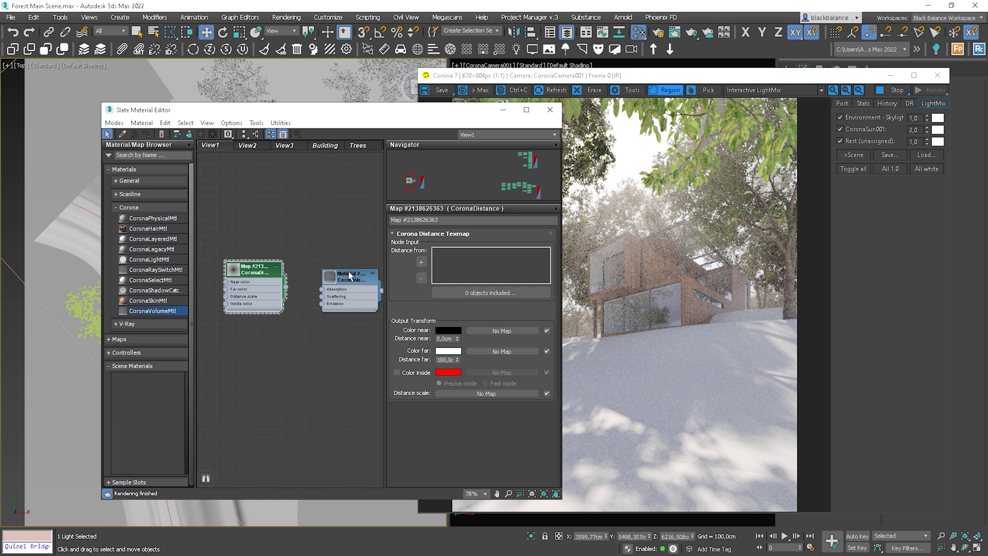
- Wire the CoronaDistance map into the volume material's Absorption color as an instance
{"action": "double_click", "coordinate": [349, 275]}
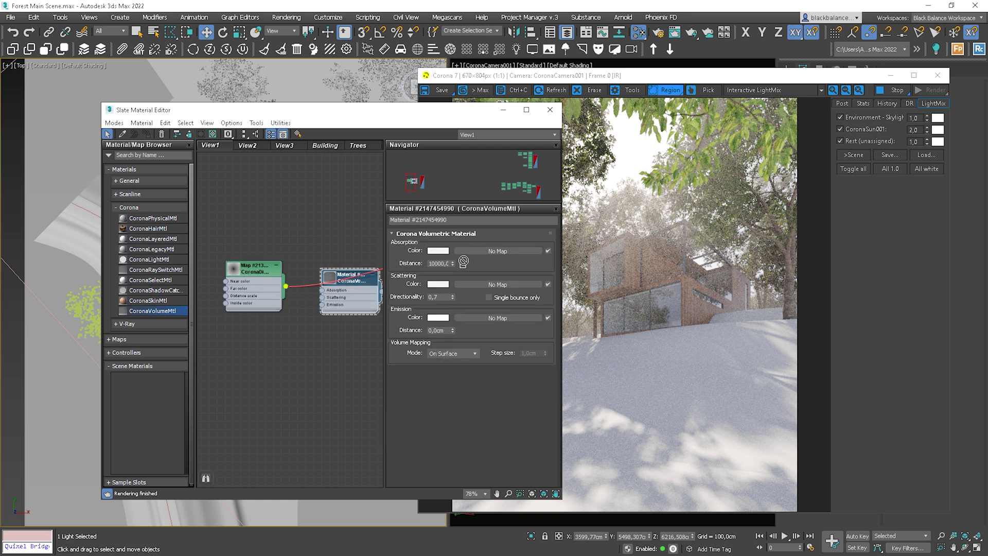
{"action": "left_click_drag", "start_coordinate": [287, 289], "coordinate": [464, 256]}
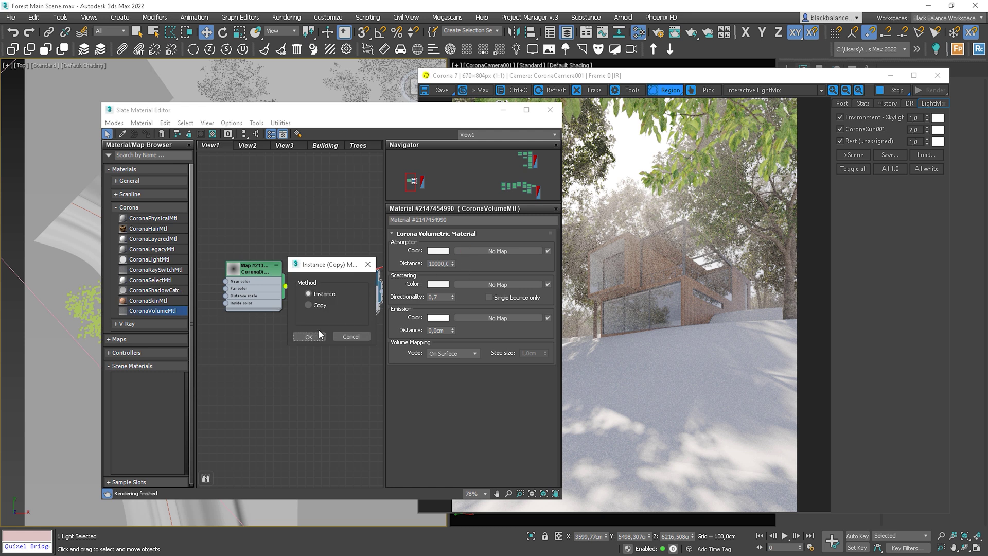
{"action": "left_click", "coordinate": [315, 337]}
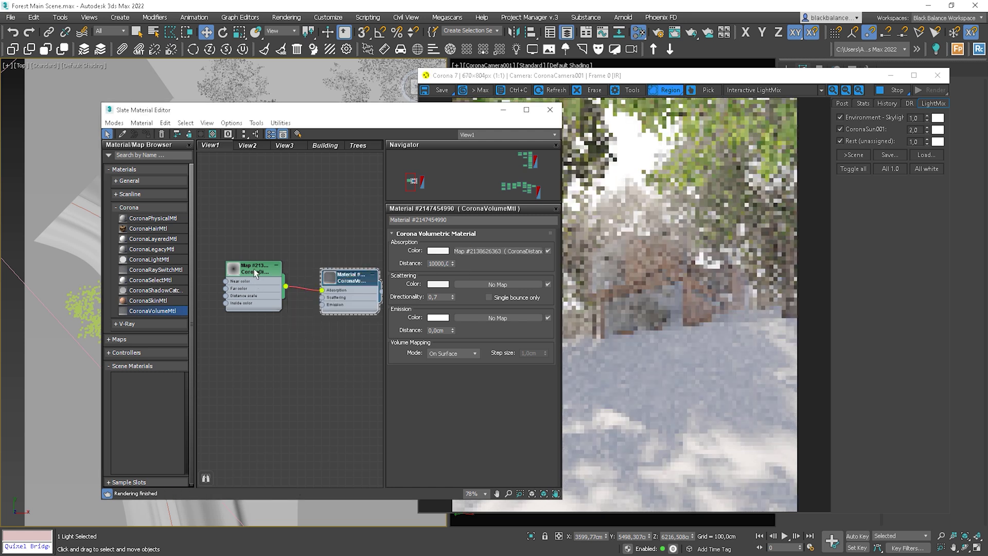
{"action": "mouse_move", "coordinate": [379, 111]}
{"action": "left_mouse_down"}
{"action": "mouse_move", "coordinate": [596, 114]}
{"action": "mouse_move", "coordinate": [266, 175]}
{"action": "left_mouse_up"}
- Add the Water object as the Corona Distance map's distance source
{"action": "left_click_drag", "start_coordinate": [105, 176], "coordinate": [561, 139]}
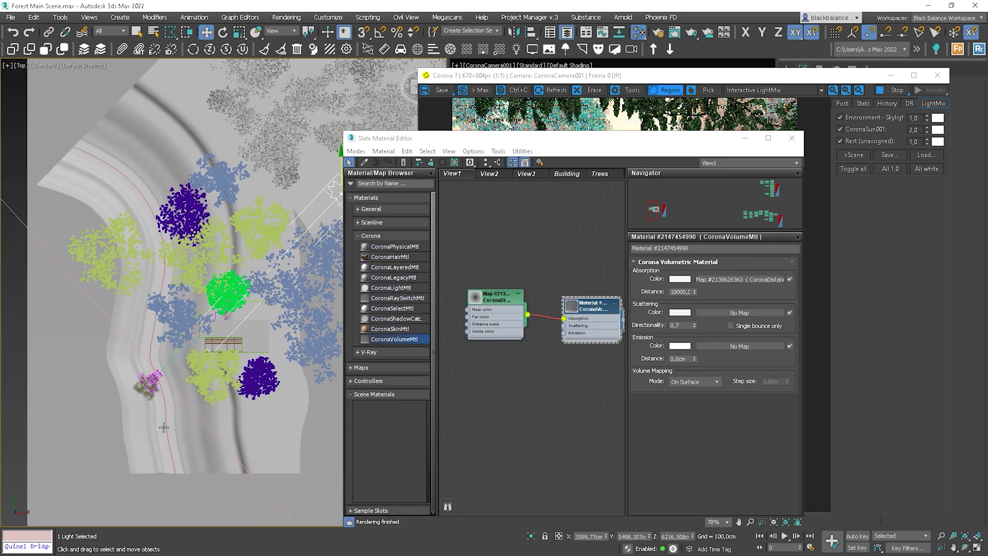
{"action": "scroll", "coordinate": [164, 427], "scroll_direction": "up", "scroll_amount": 3}
{"action": "left_click", "coordinate": [159, 400]}
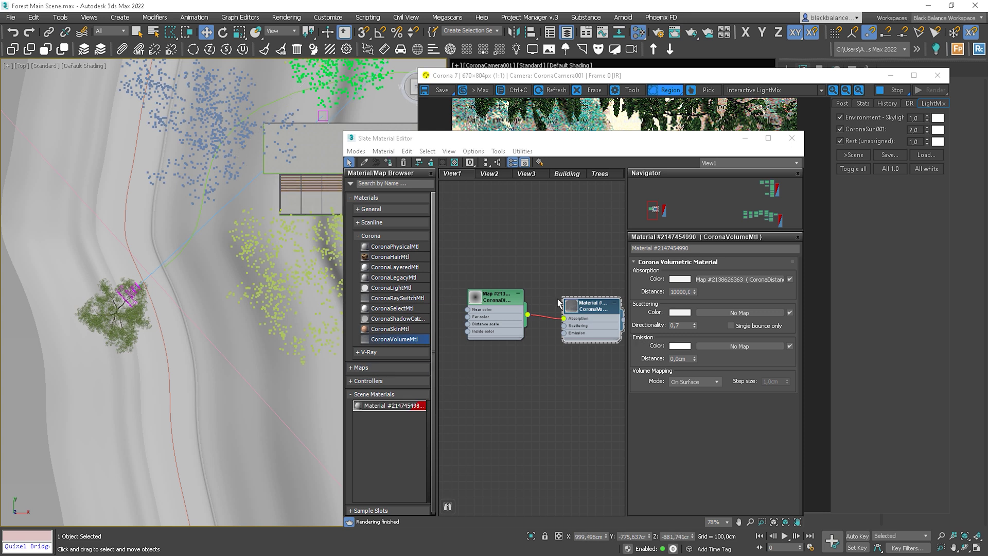
{"action": "left_click", "coordinate": [741, 278]}
{"action": "left_click", "coordinate": [662, 290]}
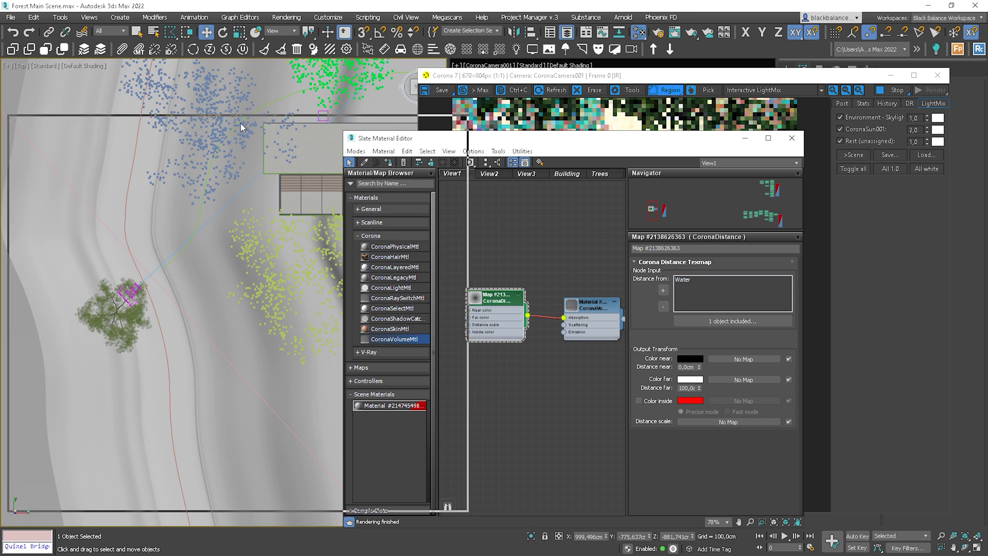
{"action": "left_click_drag", "start_coordinate": [577, 141], "coordinate": [241, 126]}
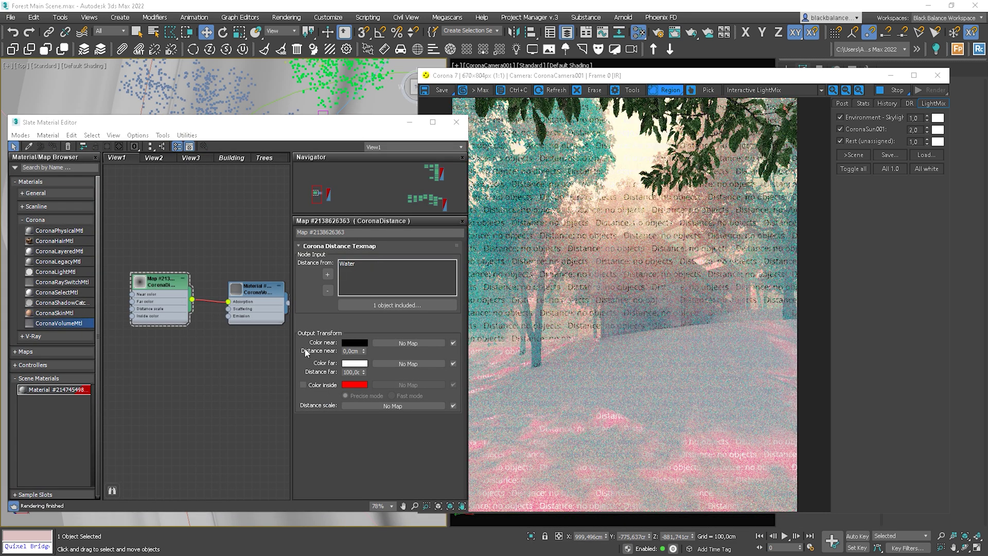
- Set the distance map's near colour to white and far colour to grey
{"action": "left_click", "coordinate": [349, 344]}
{"action": "left_click", "coordinate": [297, 144]}
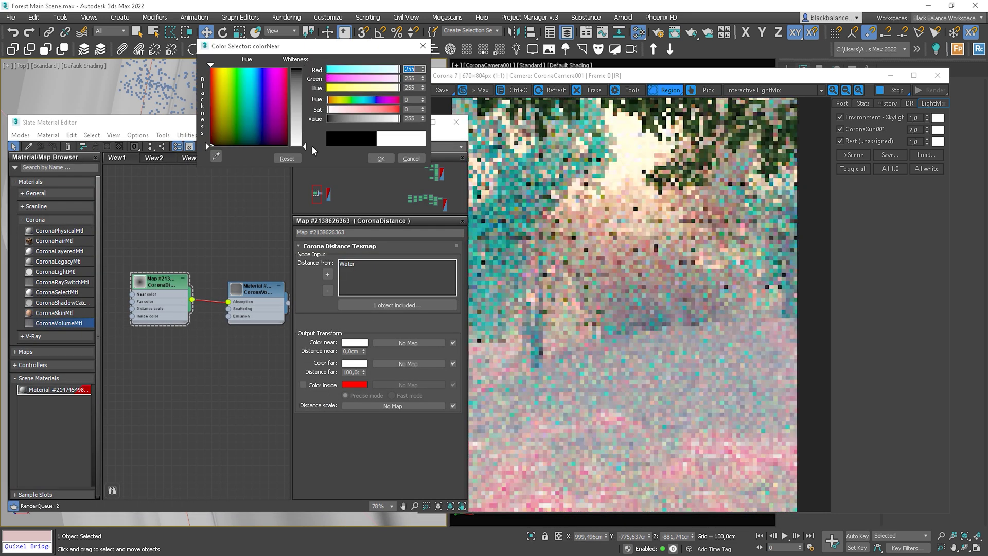
{"action": "left_click", "coordinate": [378, 158]}
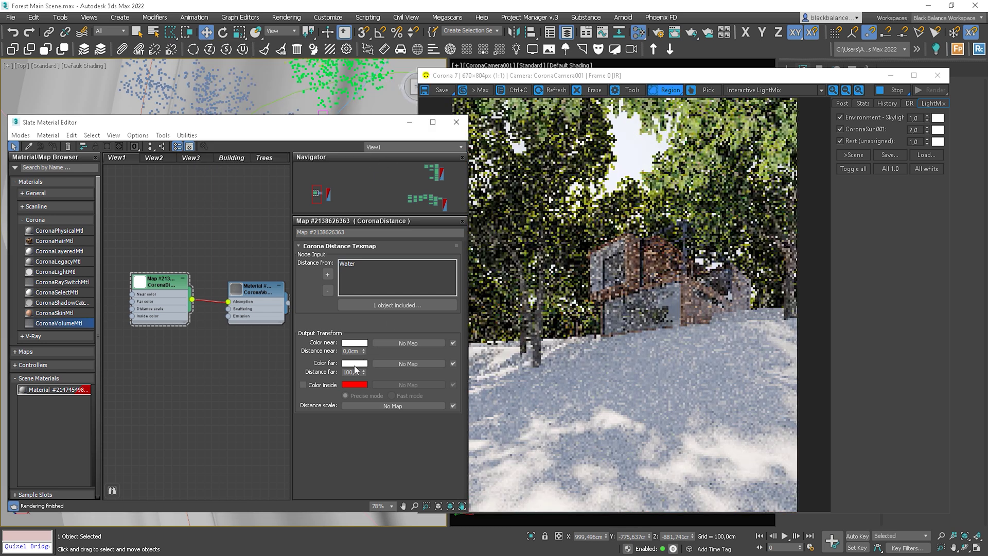
{"action": "left_click", "coordinate": [354, 364]}
{"action": "left_click", "coordinate": [309, 117]}
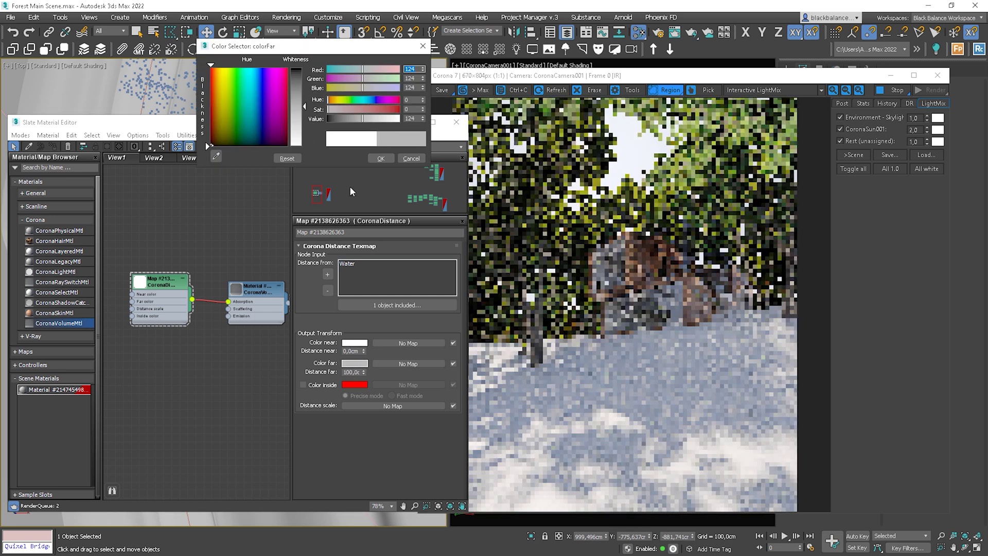
{"action": "left_click", "coordinate": [380, 158]}
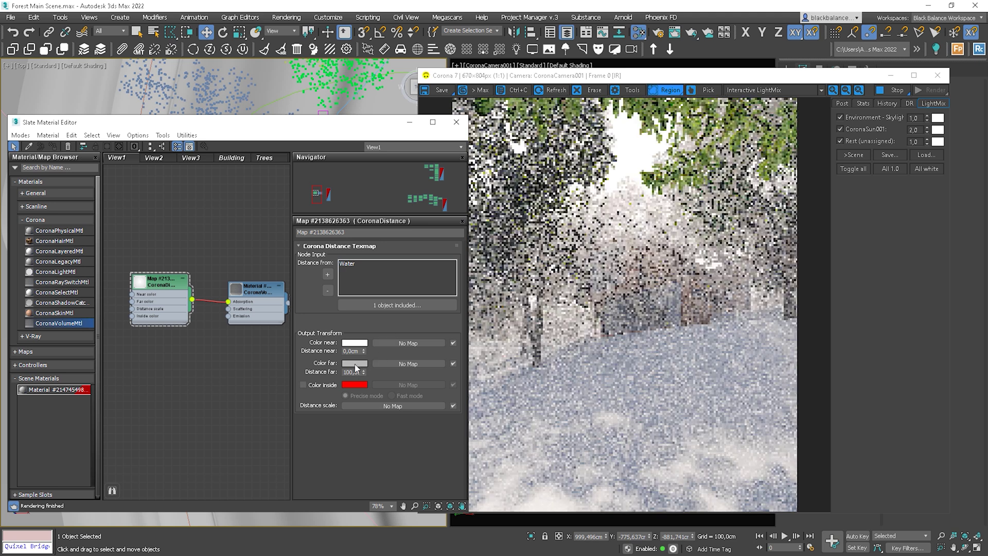
- Set Distance far to 1000 cm and render a region around the house
{"action": "right_click", "coordinate": [364, 373]}
{"action": "type", "text": "500"}
{"action": "key", "text": "Return"}
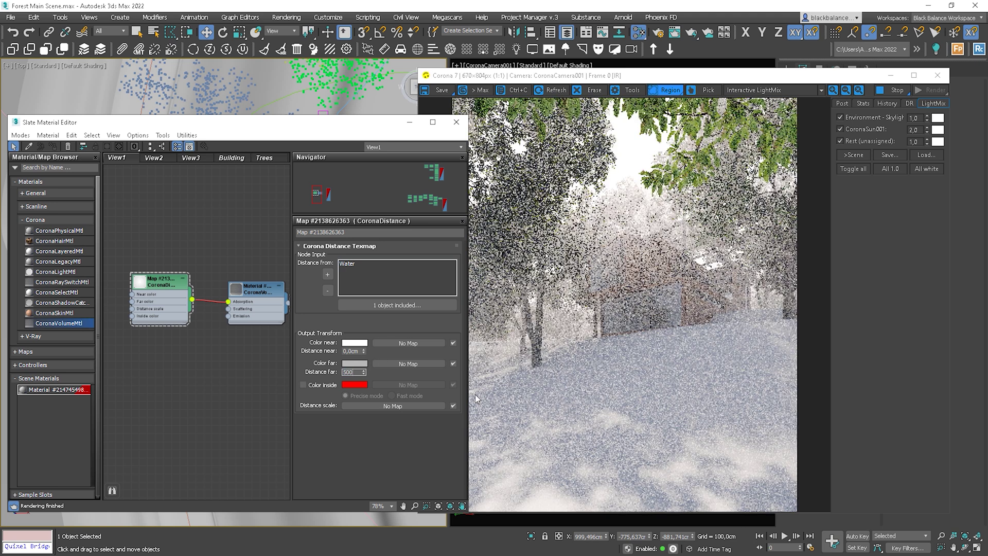
{"action": "right_click", "coordinate": [363, 373]}
{"action": "type", "text": "1000"}
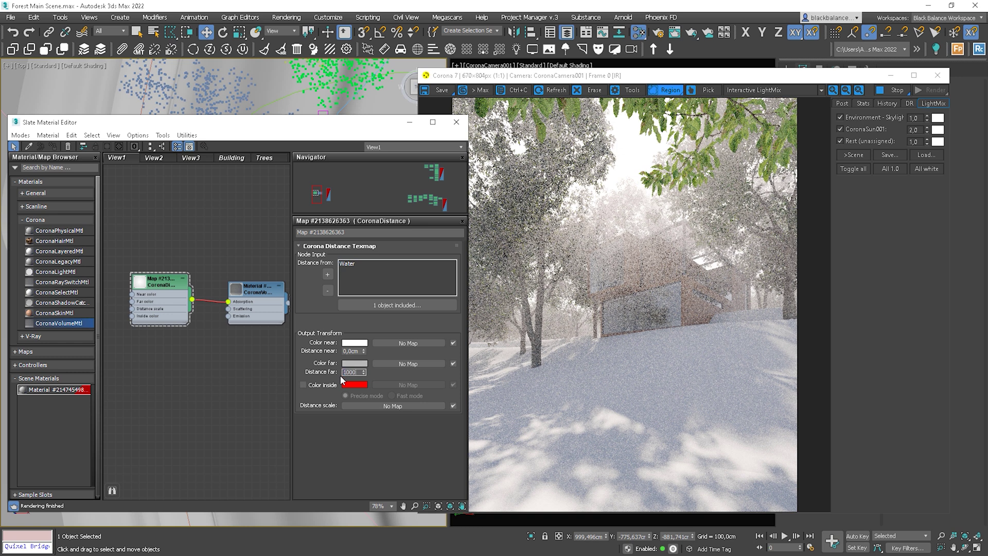
{"action": "key", "text": "Return"}
{"action": "left_click_drag", "start_coordinate": [632, 242], "coordinate": [689, 328]}
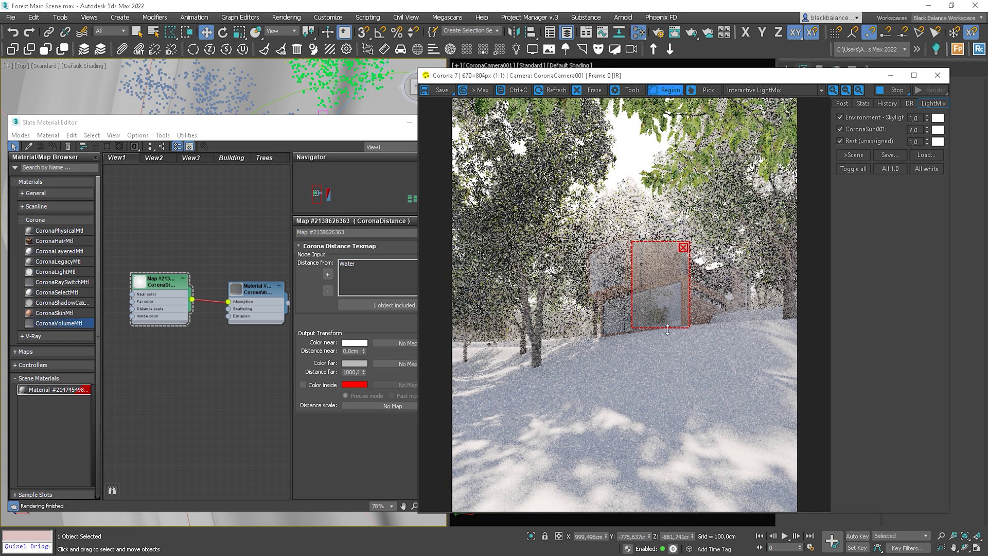
- Show the volumetrics pass, lighten the far colour to 235, and preview a region among the trees
{"action": "left_click", "coordinate": [750, 91]}
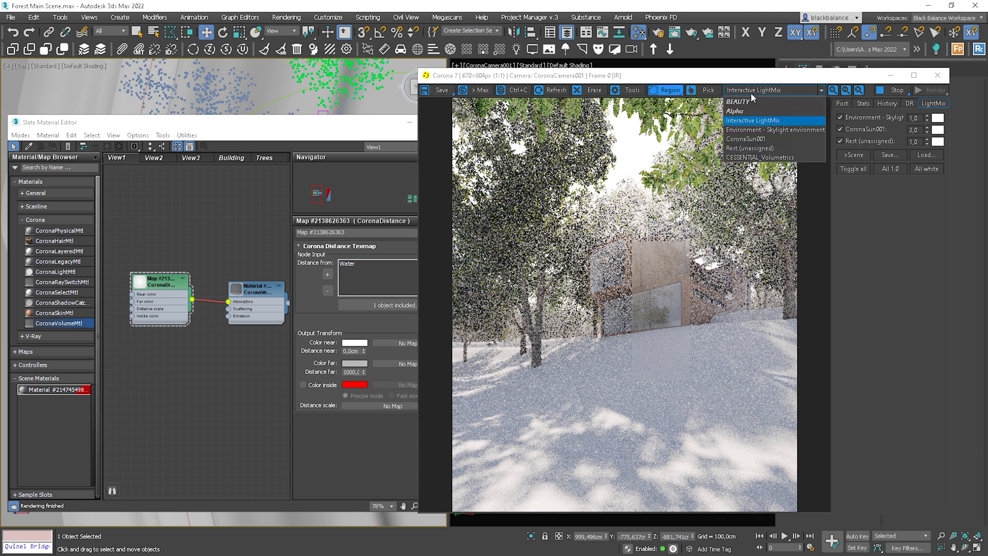
{"action": "left_click", "coordinate": [760, 157]}
{"action": "left_click", "coordinate": [364, 371]}
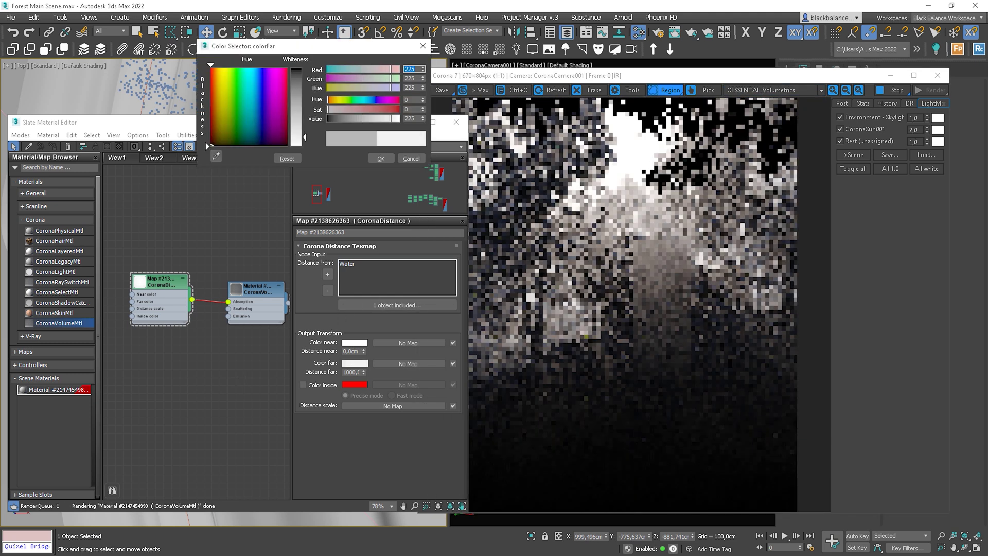
{"action": "left_click_drag", "start_coordinate": [421, 118], "coordinate": [440, 158]}
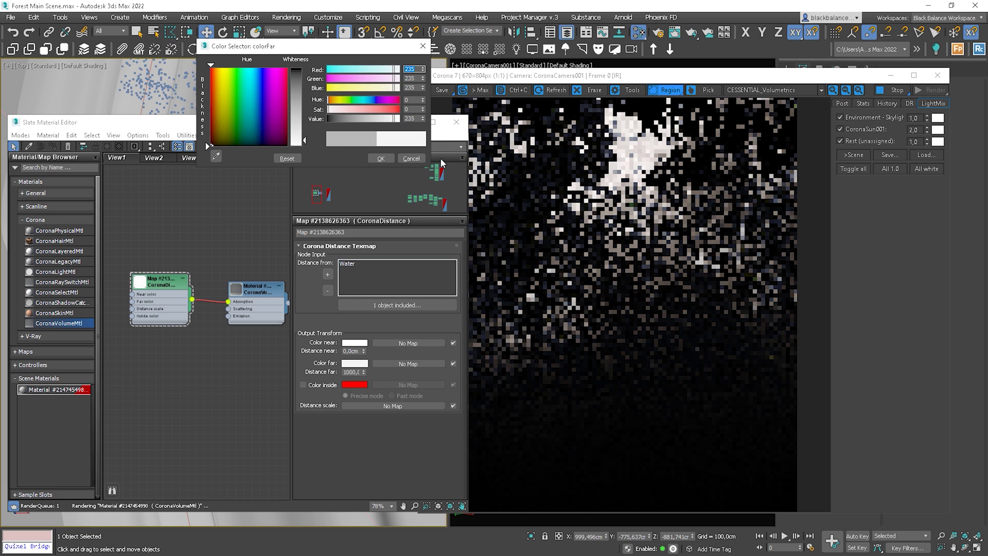
{"action": "left_click", "coordinate": [381, 159]}
{"action": "left_click_drag", "start_coordinate": [545, 171], "coordinate": [642, 299]}
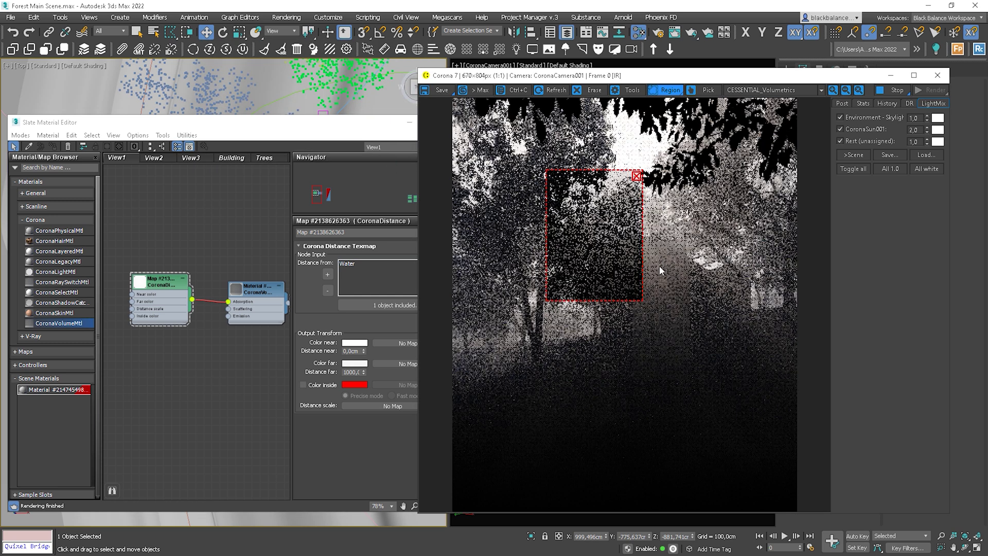
{"action": "left_click_drag", "start_coordinate": [643, 232], "coordinate": [729, 232]}
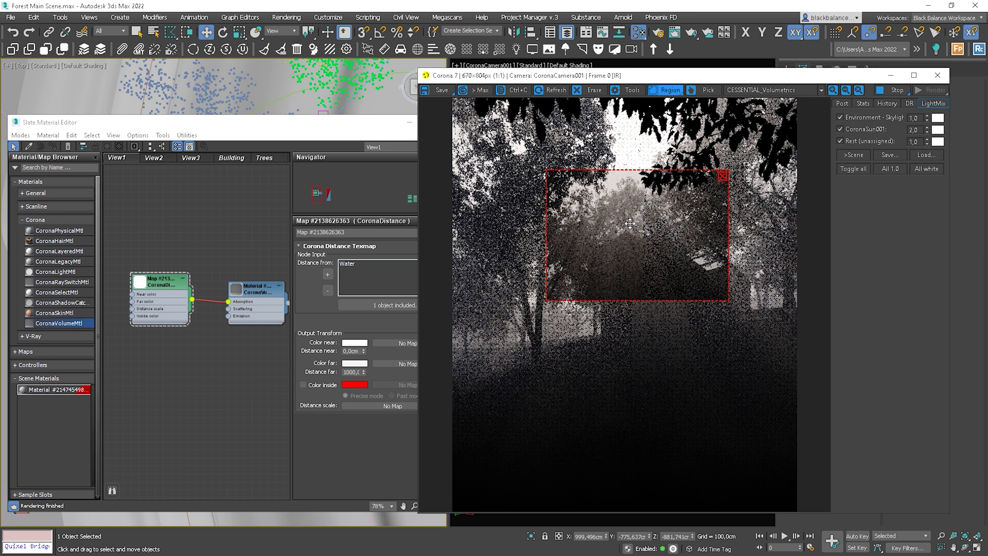
{"action": "left_click_drag", "start_coordinate": [653, 300], "coordinate": [652, 323]}
{"action": "left_click", "coordinate": [723, 176]}
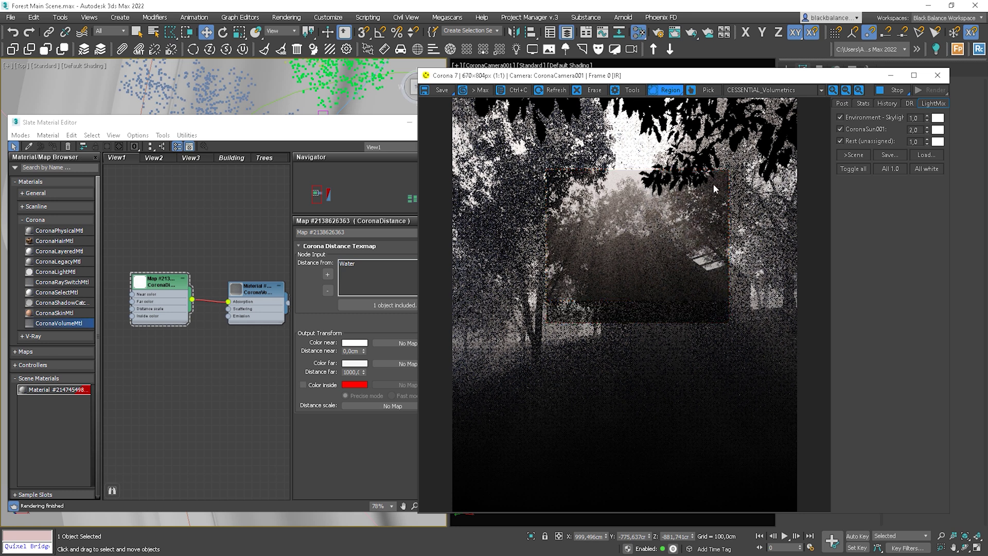
- Test Distance far values, settling on 500 cm, while previewing a region around the tree
{"action": "left_click", "coordinate": [354, 372]}
{"action": "type", "text": "0,0cm"}
{"action": "key", "text": "Return"}
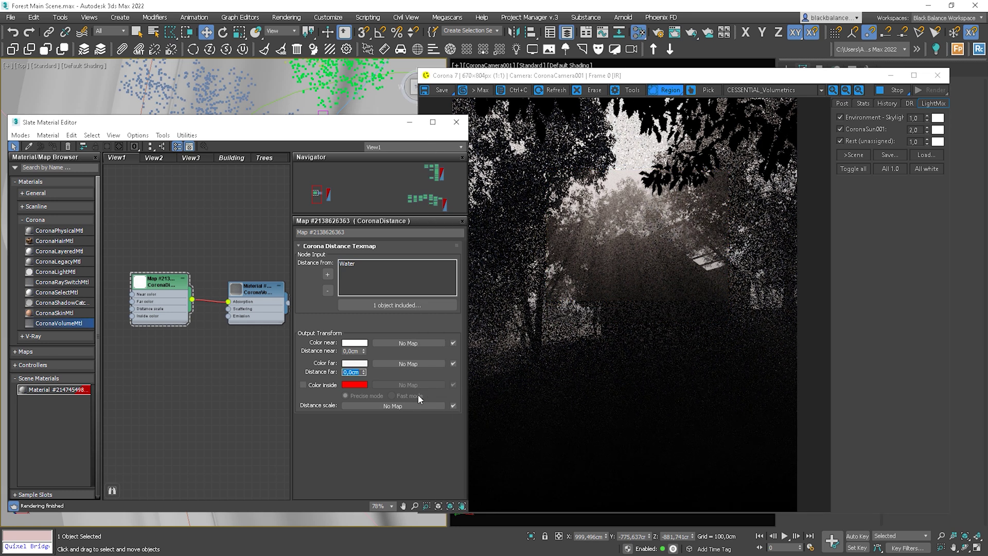
{"action": "type", "text": "500"}
{"action": "key", "text": "Return"}
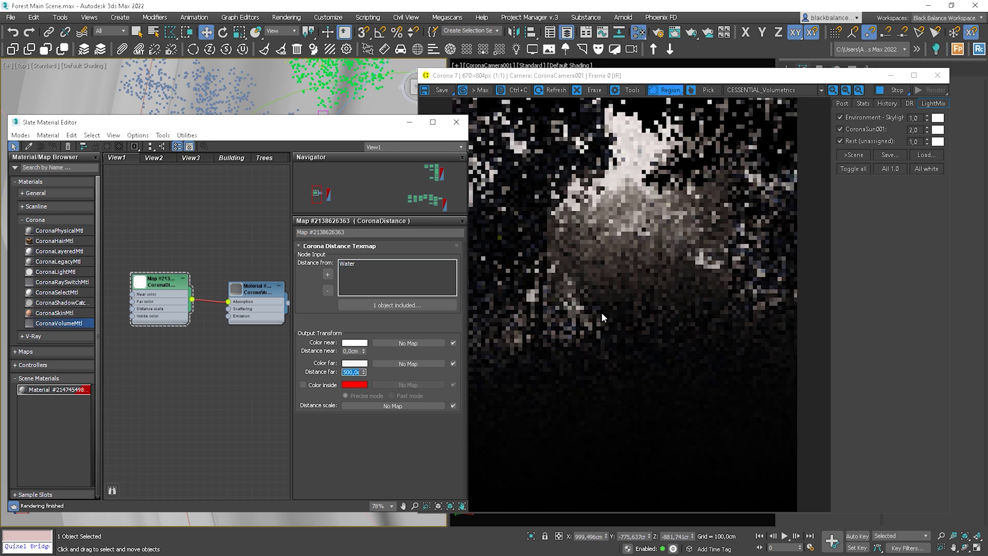
{"action": "right_click", "coordinate": [361, 376]}
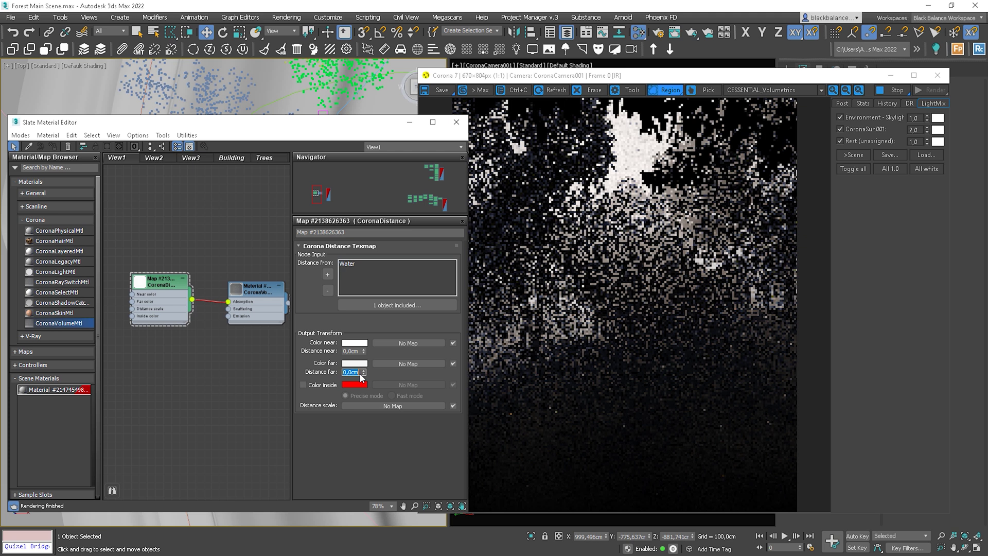
{"action": "left_click_drag", "start_coordinate": [579, 300], "coordinate": [520, 361]}
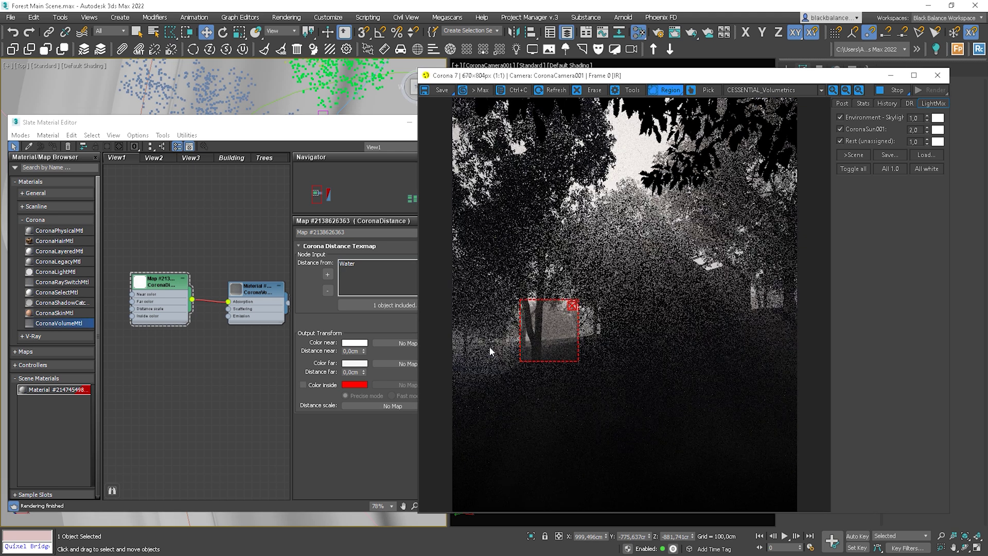
{"action": "left_click", "coordinate": [368, 385]}
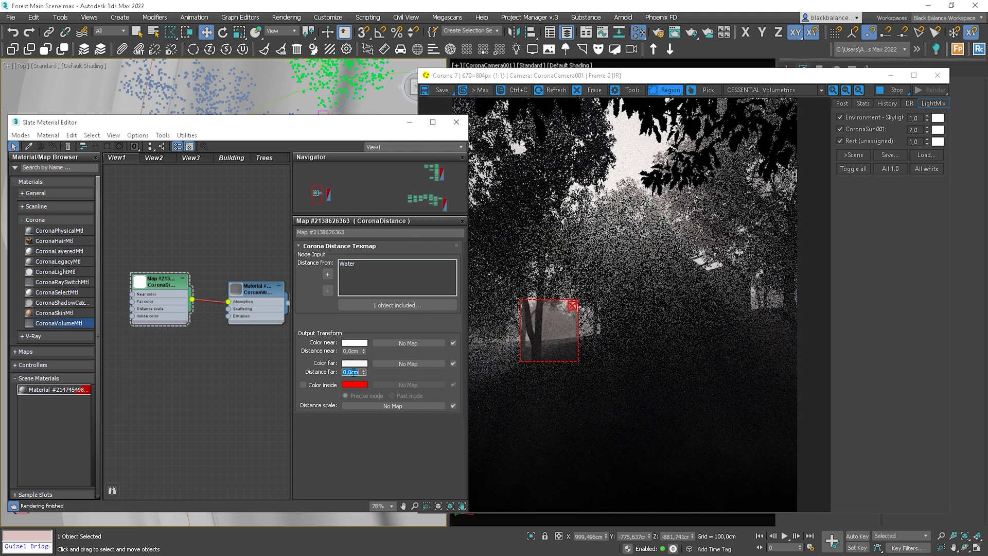
{"action": "type", "text": "50"}
{"action": "key", "text": "Return"}
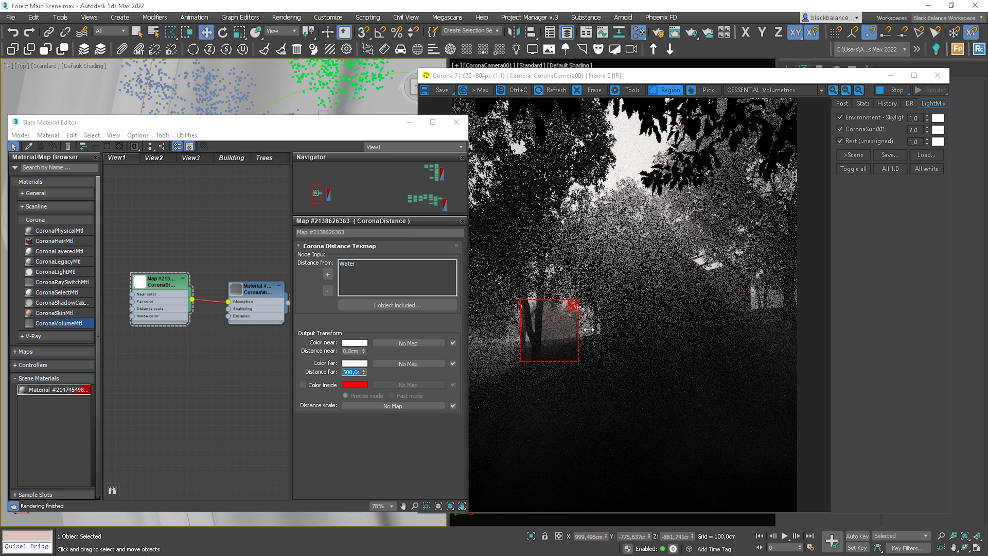
{"action": "left_click_drag", "start_coordinate": [579, 333], "coordinate": [626, 332]}
- Remove the render region and switch back to the Interactive LightMix image
{"action": "left_click", "coordinate": [622, 306]}
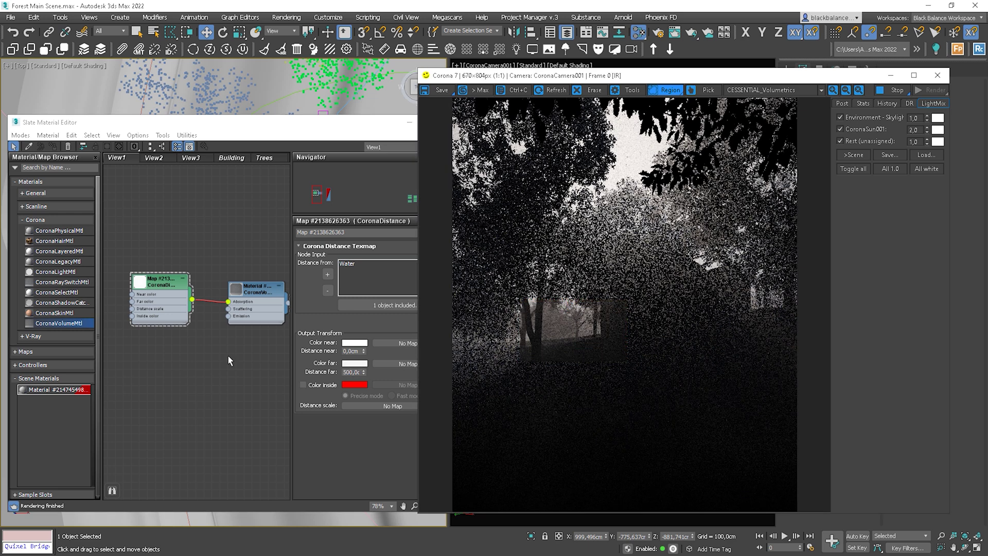
{"action": "left_click", "coordinate": [221, 367]}
{"action": "left_click", "coordinate": [702, 291]}
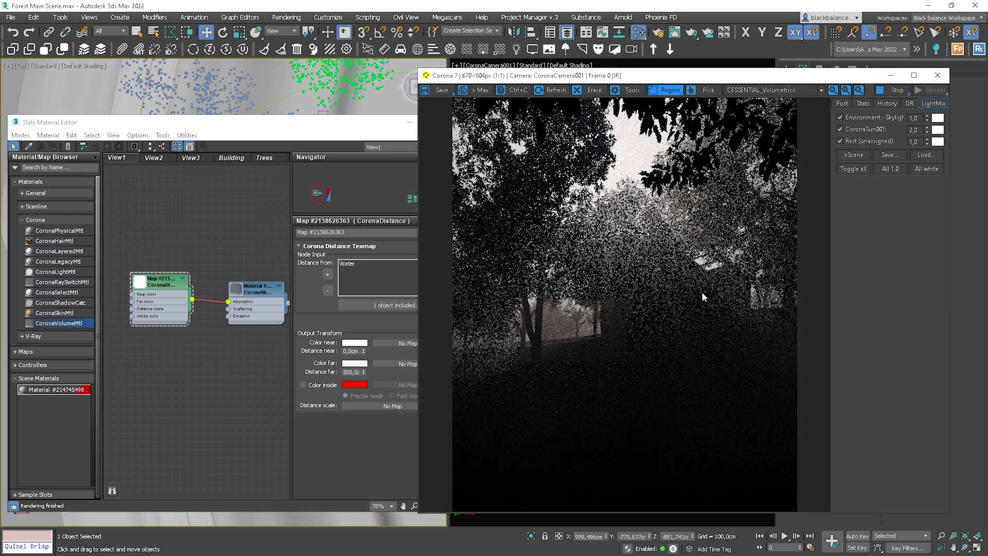
{"action": "left_click", "coordinate": [759, 91]}
{"action": "left_click", "coordinate": [761, 120]}
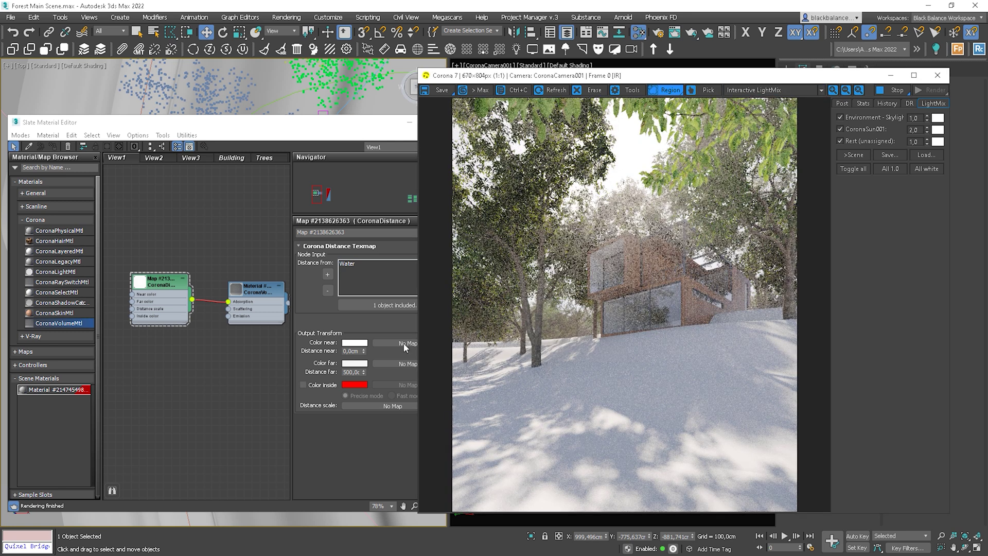
- Show the CoronaVolumeMtl node's parameters in the Slate Material Editor
{"action": "left_click", "coordinate": [259, 368]}
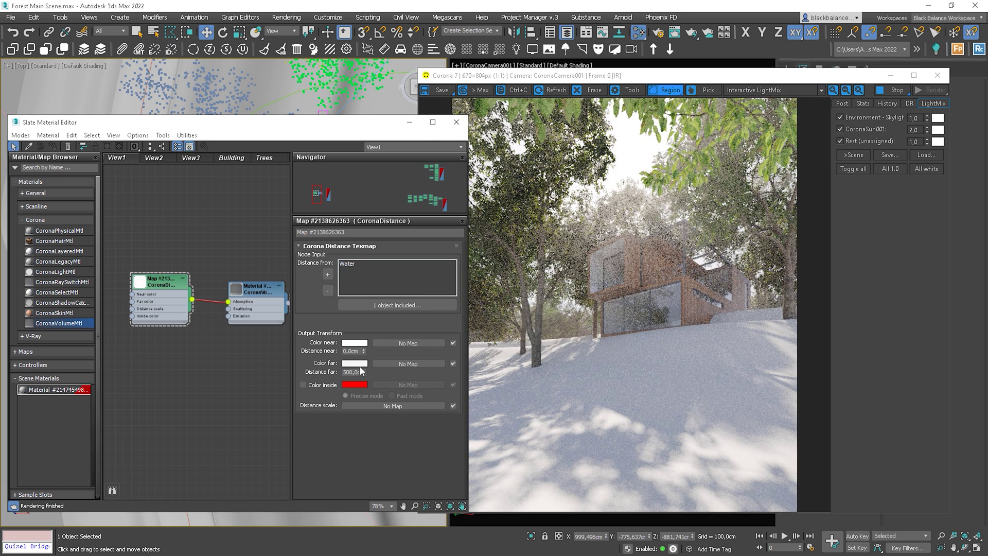
{"action": "double_click", "coordinate": [263, 296]}
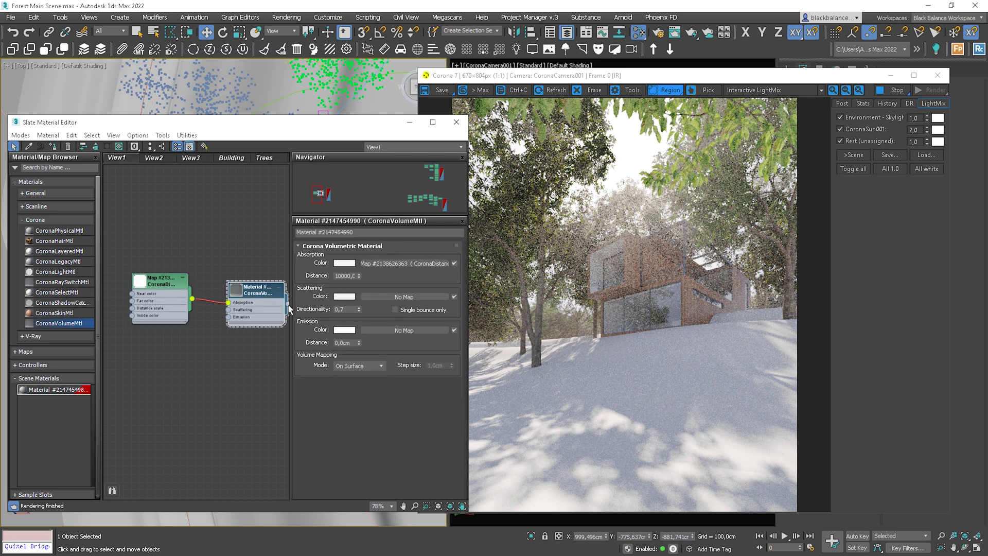
- Set the fog material's emission colour to pink
{"action": "left_click", "coordinate": [350, 333]}
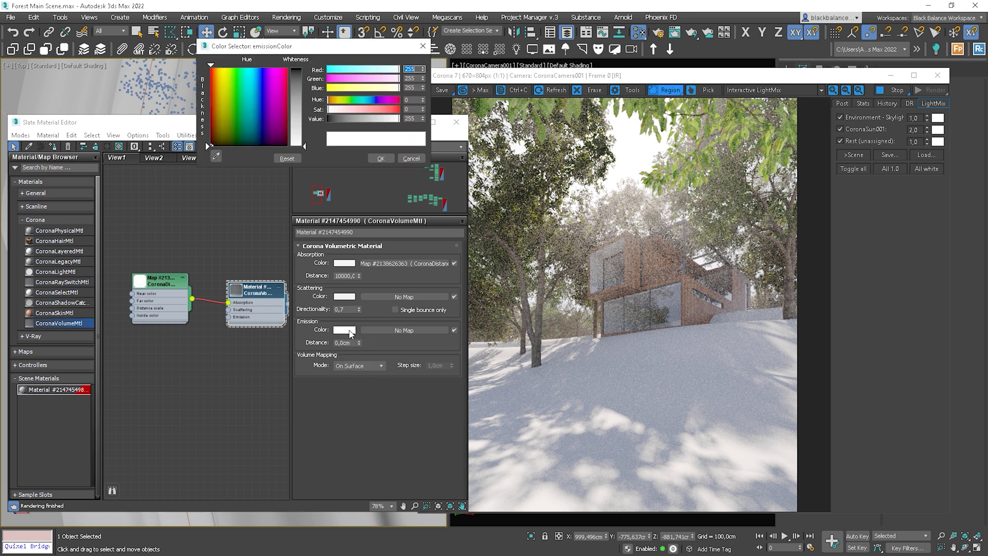
{"action": "left_click_drag", "start_coordinate": [360, 110], "coordinate": [370, 109]}
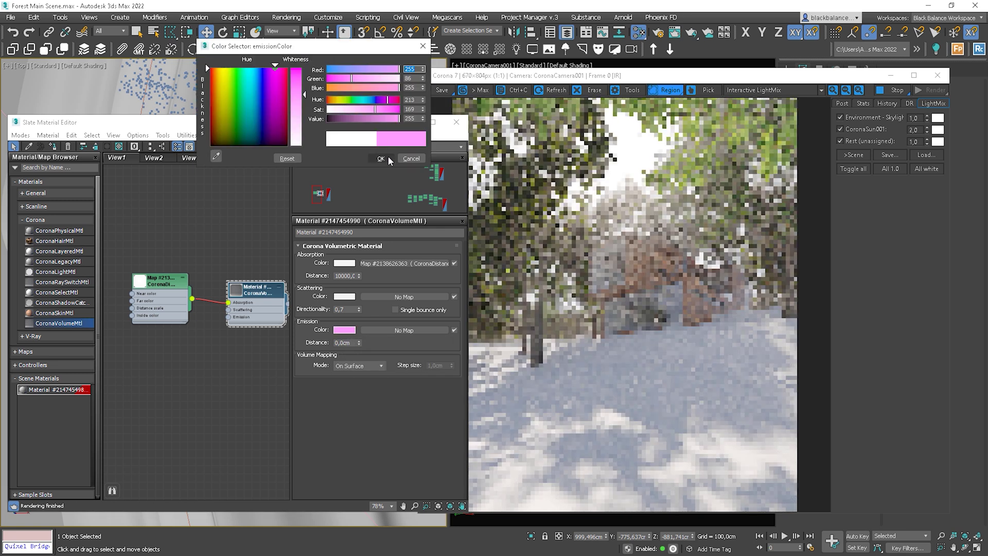
{"action": "left_click", "coordinate": [380, 159]}
- Try several emission distance values, including 500, 10000 and 100 cm
{"action": "double_click", "coordinate": [344, 342]}
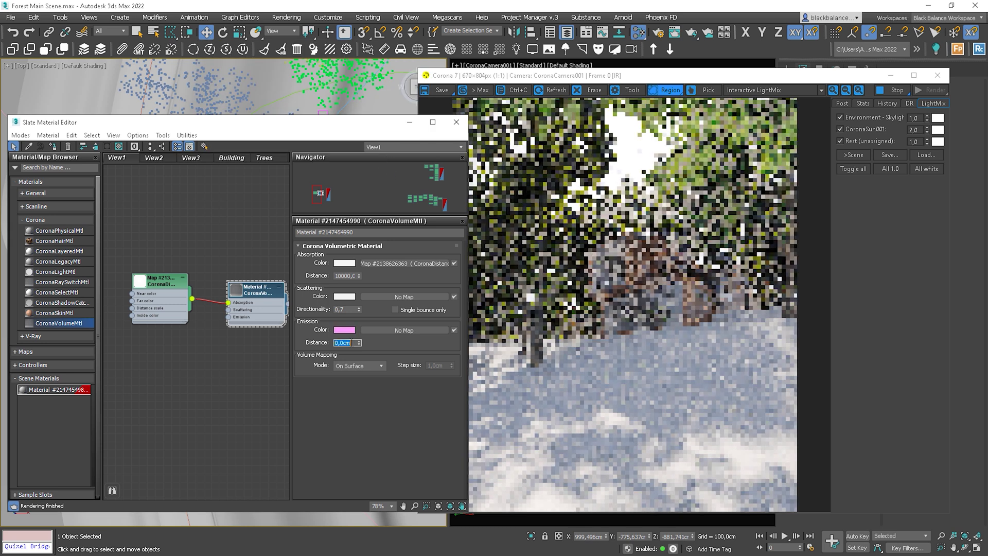
{"action": "type", "text": "50"}
{"action": "key", "text": "Return"}
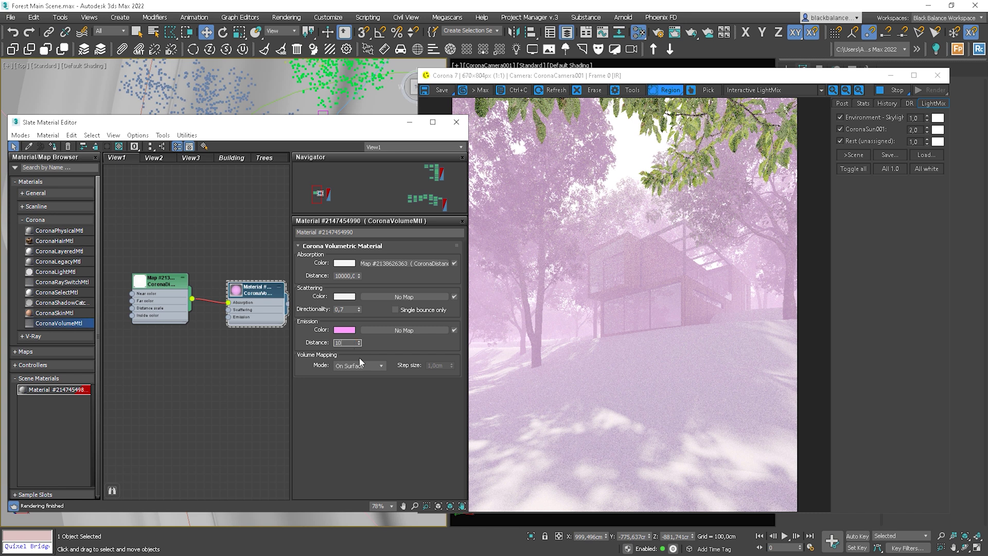
{"action": "type", "text": "00"}
{"action": "key", "text": "Return"}
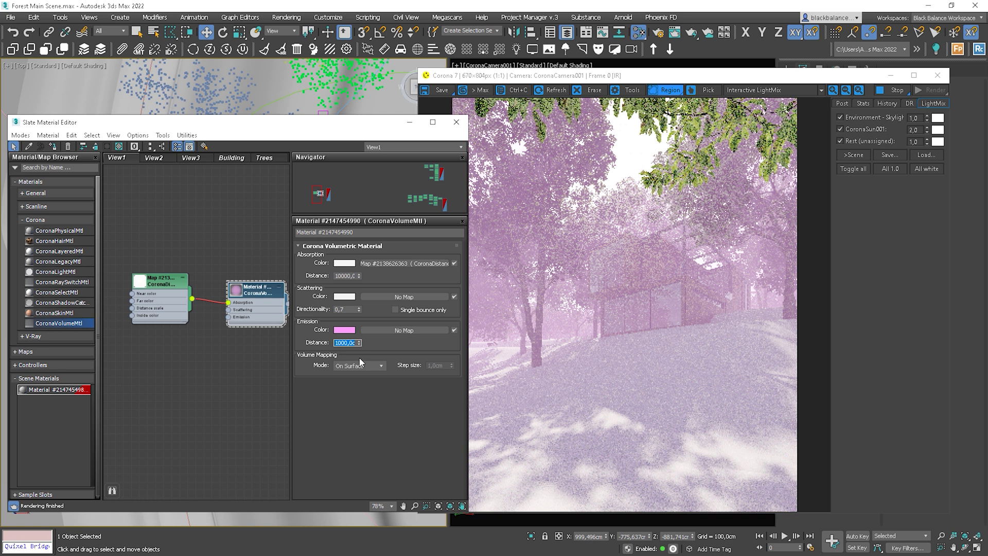
{"action": "type", "text": "2"}
{"action": "key", "text": "Return"}
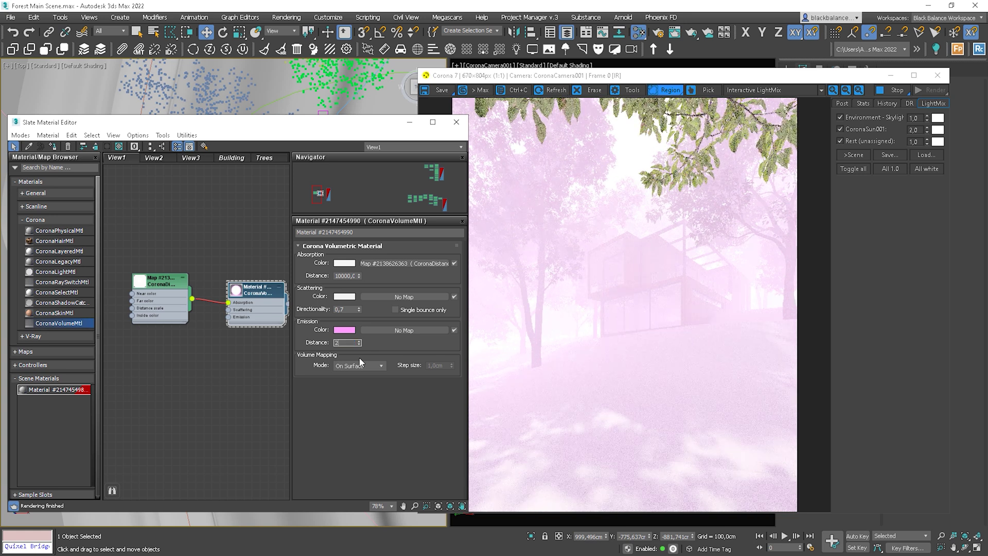
{"action": "type", "text": "0000,C"}
{"action": "key", "text": "Return"}
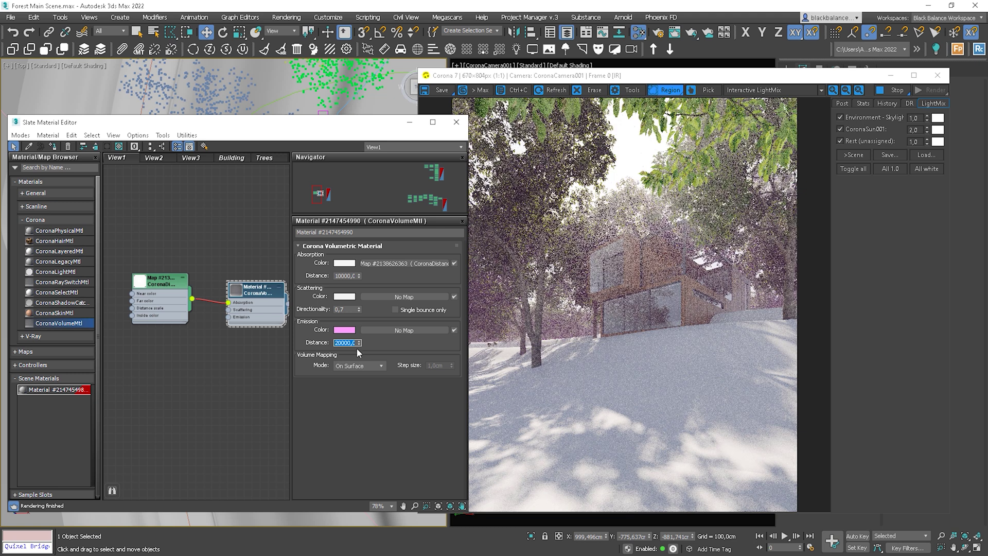
- Reset the fog material's emission colour to white and its emission distance to 0 cm
{"action": "left_click", "coordinate": [345, 329]}
{"action": "left_click_drag", "start_coordinate": [296, 93], "coordinate": [295, 146]}
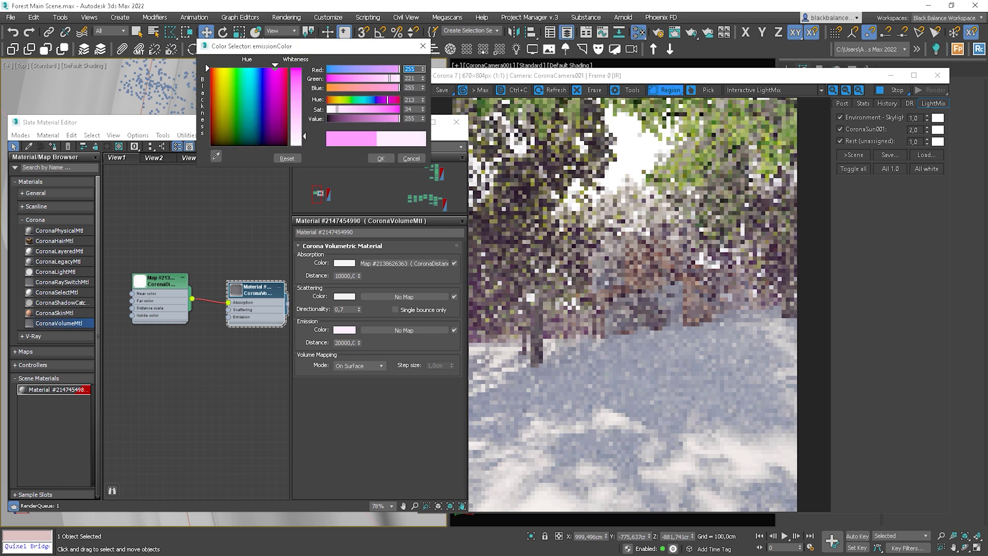
{"action": "left_click", "coordinate": [381, 159]}
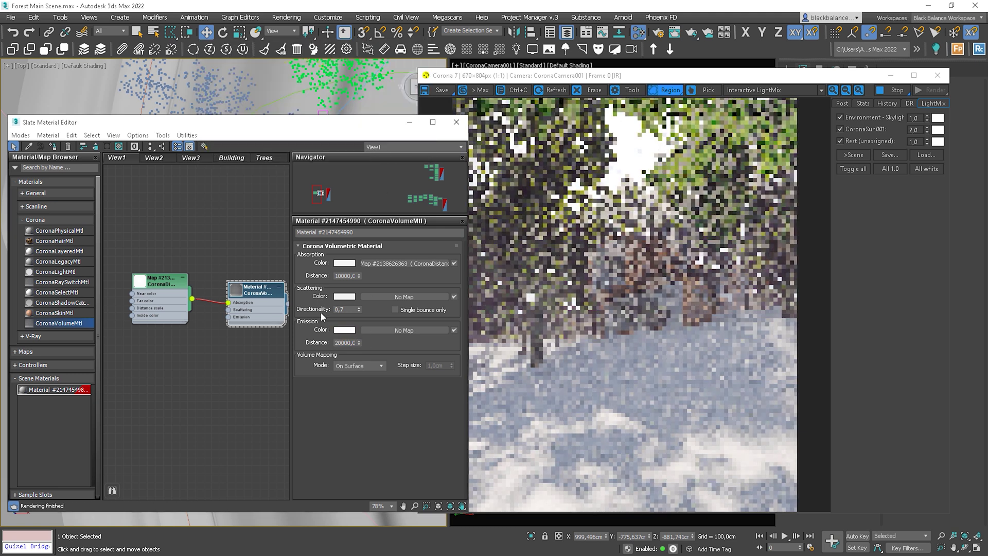
{"action": "double_click", "coordinate": [345, 343]}
{"action": "type", "text": "0"}
{"action": "key", "text": "Return"}
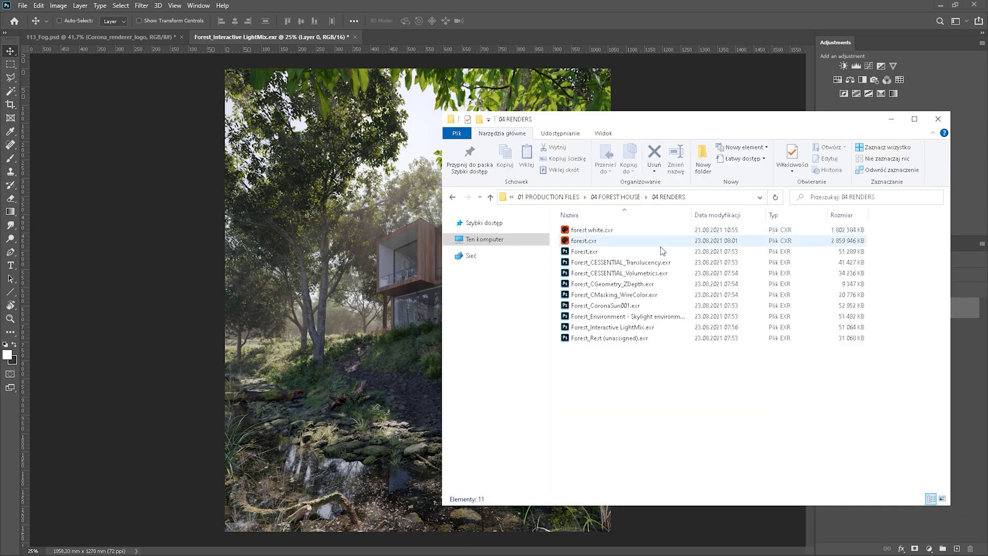
- Place Forest_CESSENTIAL_Volumetrics.exr over the forest render and toggle it to compare
{"action": "left_click", "coordinate": [638, 273]}
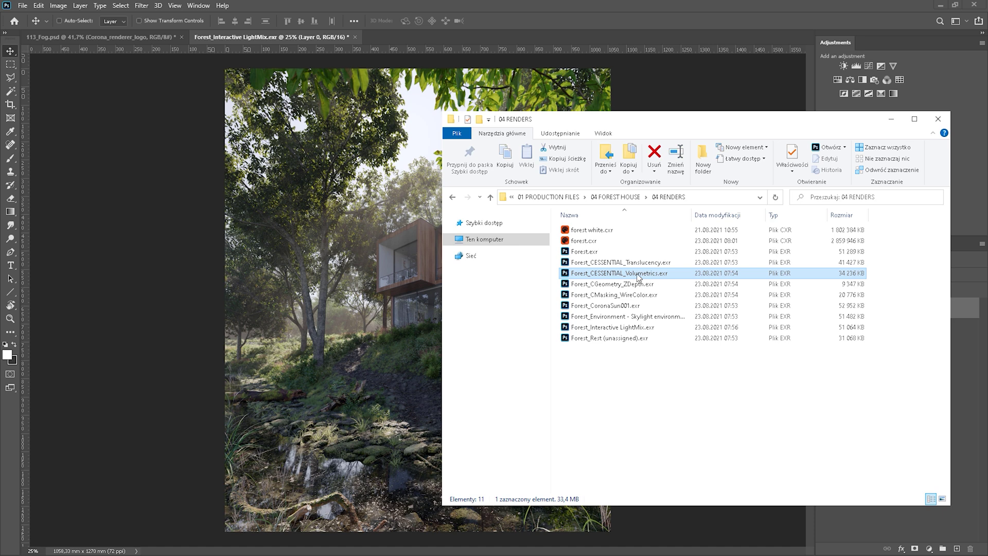
{"action": "left_click_drag", "start_coordinate": [638, 273], "coordinate": [386, 260]}
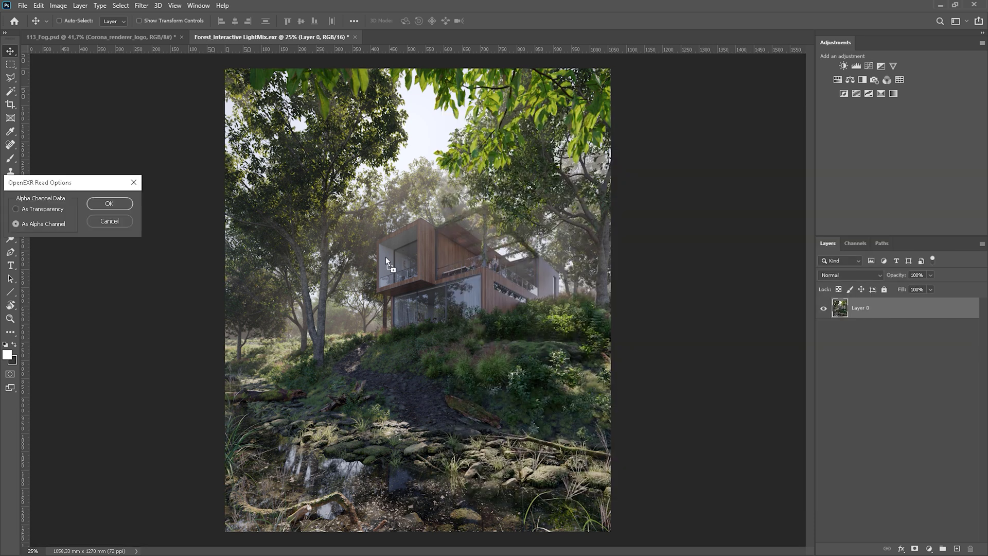
{"action": "left_click", "coordinate": [120, 205]}
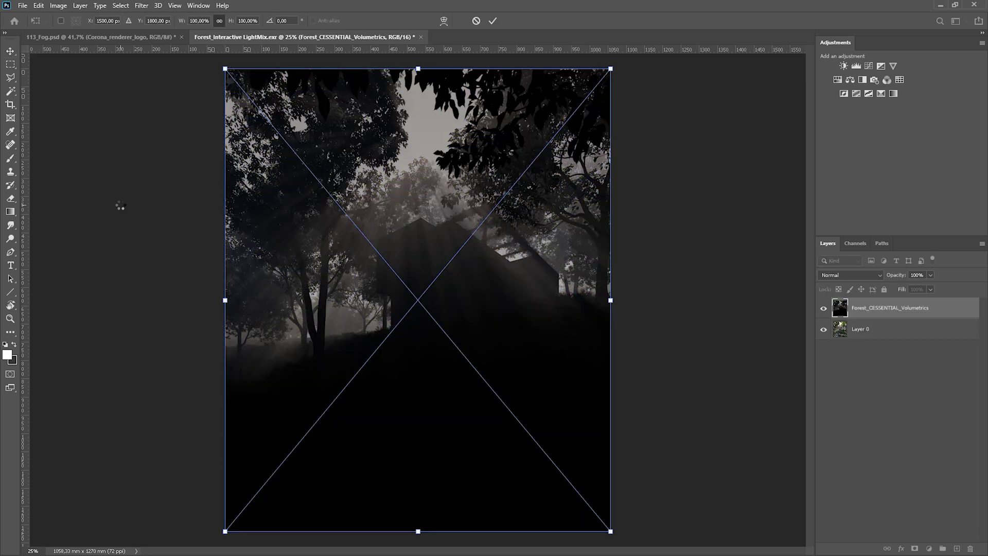
{"action": "left_click", "coordinate": [493, 21]}
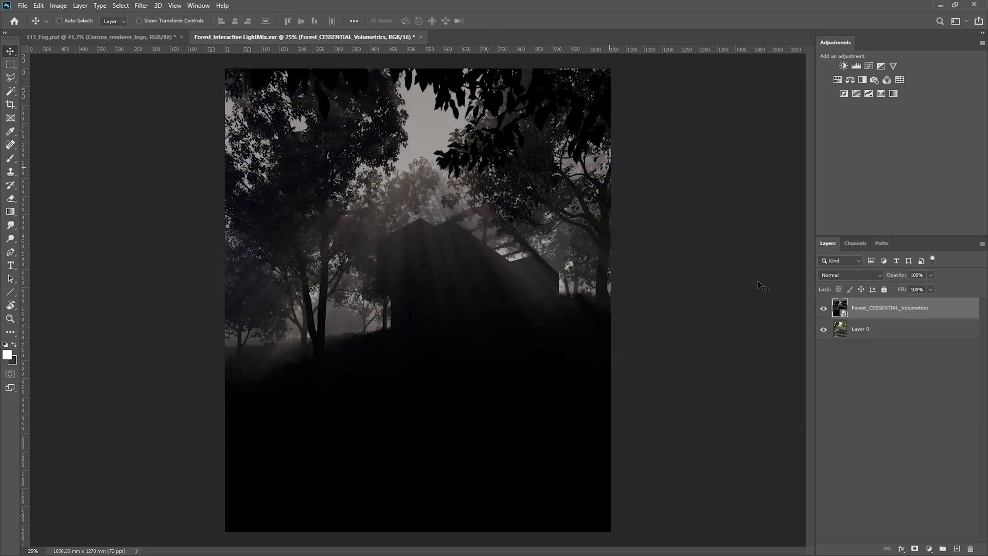
{"action": "left_click", "coordinate": [824, 308]}
- Set the volumetrics layer to Screen blending and create a hidden duplicate of it
{"action": "left_click", "coordinate": [836, 276]}
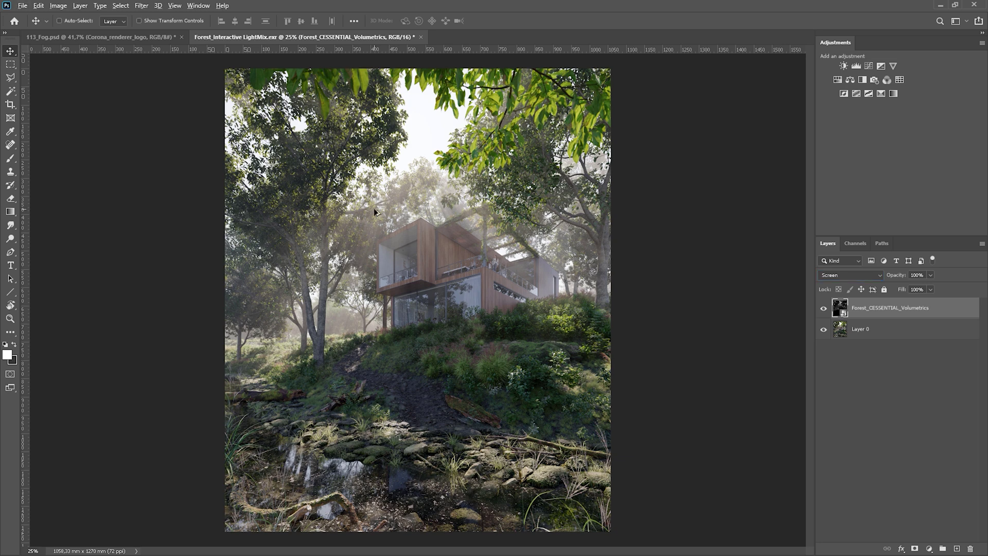
{"action": "scroll", "coordinate": [374, 208], "scroll_direction": "up", "scroll_amount": 3, "text": "alt"}
{"action": "scroll", "coordinate": [380, 211], "scroll_direction": "up", "scroll_amount": 3, "text": "alt"}
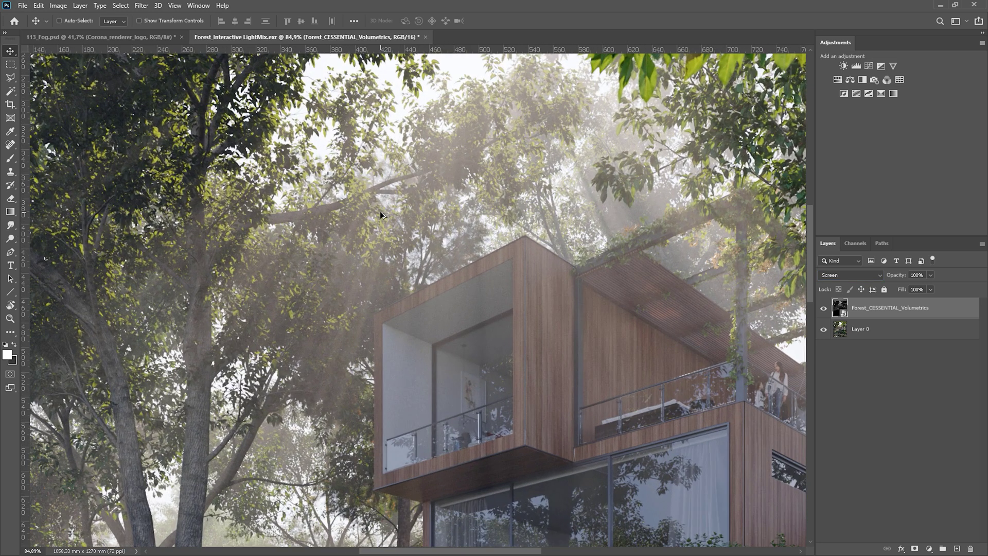
{"action": "left_click", "coordinate": [823, 310]}
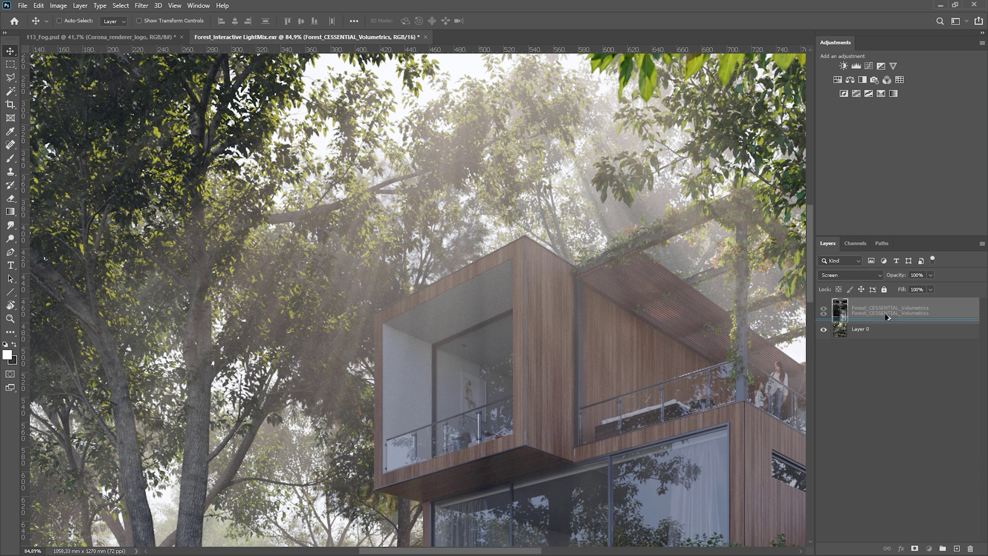
{"action": "key", "text": "ctrl+j"}
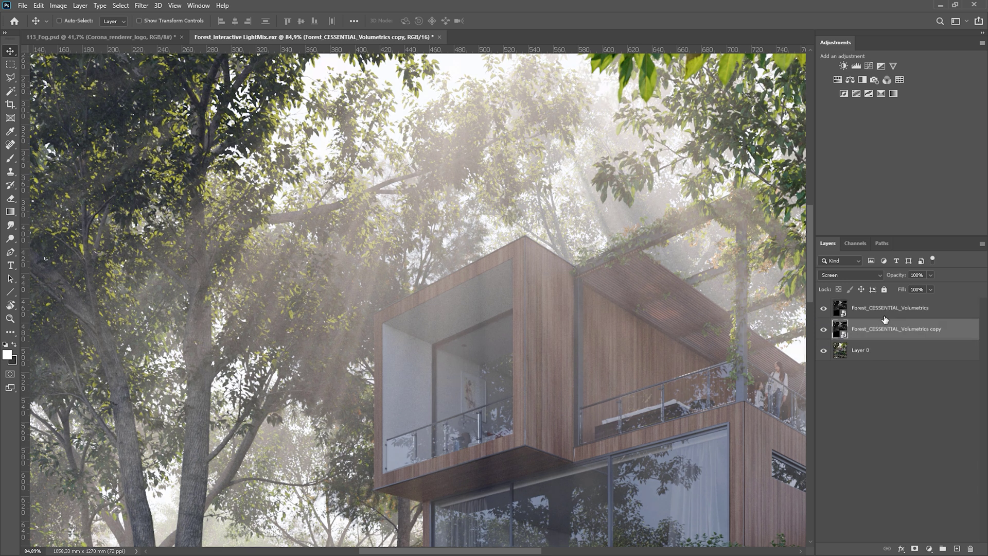
{"action": "left_click", "coordinate": [823, 329]}
- Test the original volumetrics layer at 45% opacity, then return it to 100%
{"action": "left_click", "coordinate": [877, 312]}
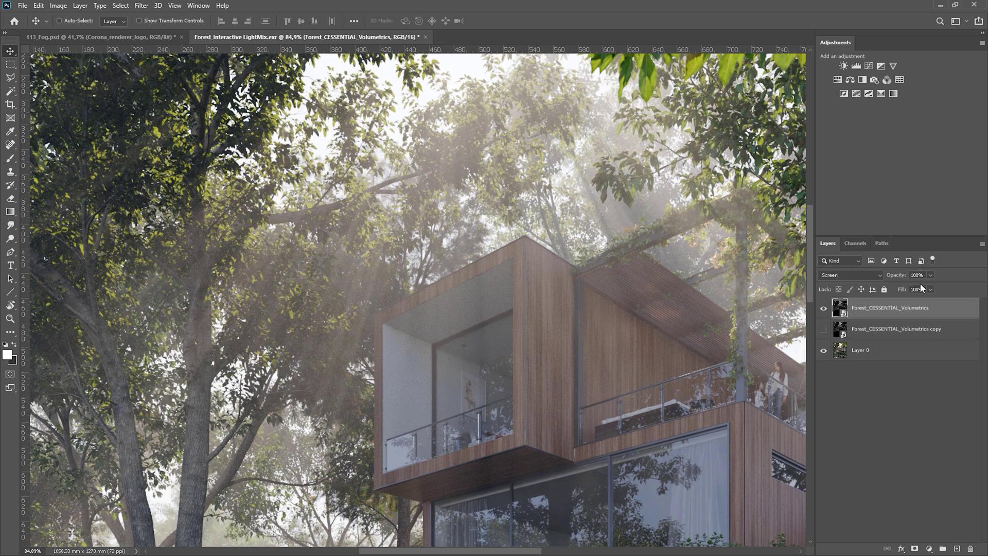
{"action": "mouse_move", "coordinate": [930, 285]}
{"action": "left_mouse_down"}
{"action": "mouse_move", "coordinate": [897, 289]}
{"action": "mouse_move", "coordinate": [909, 290]}
{"action": "left_mouse_up"}
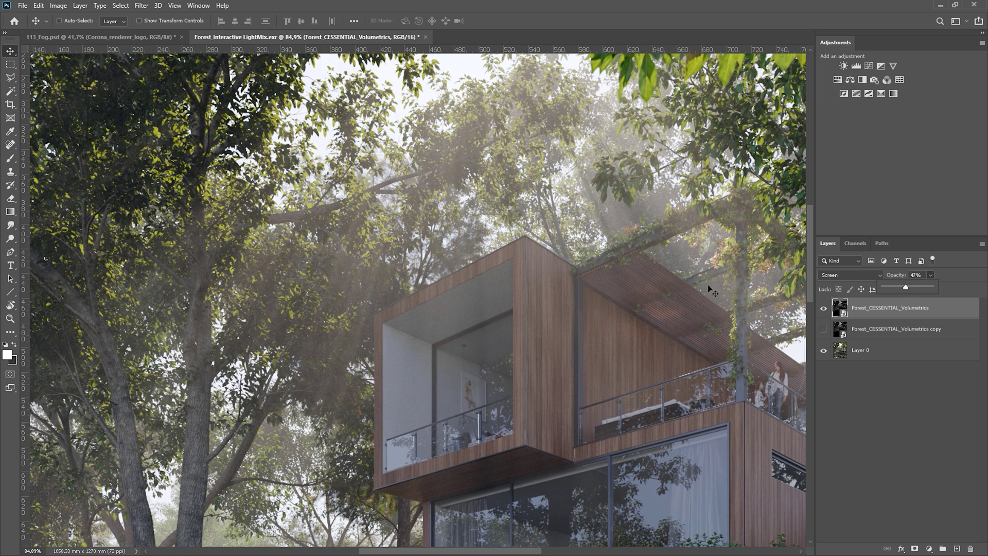
{"action": "left_click_drag", "start_coordinate": [932, 293], "coordinate": [937, 291]}
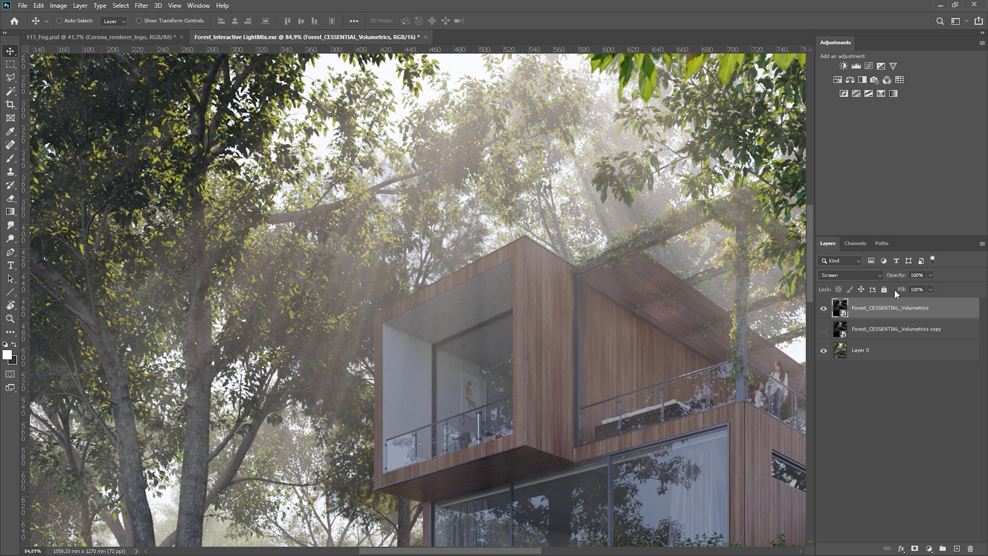
- Add a Curves adjustment clipped to the volumetrics layer with an S-shaped contrast curve
{"action": "left_click", "coordinate": [869, 68]}
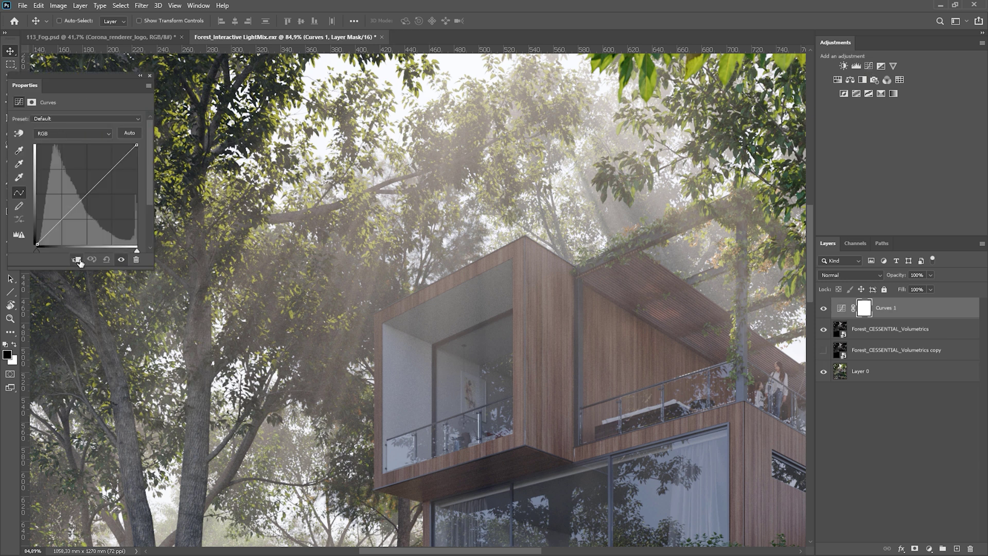
{"action": "left_click", "coordinate": [76, 259]}
{"action": "left_click_drag", "start_coordinate": [67, 218], "coordinate": [61, 230]}
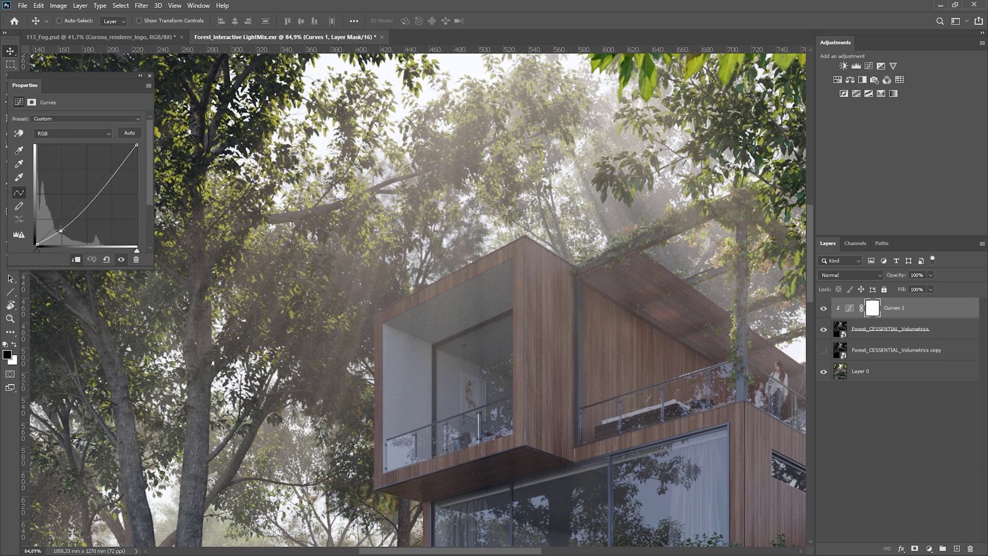
{"action": "left_click_drag", "start_coordinate": [101, 197], "coordinate": [105, 171]}
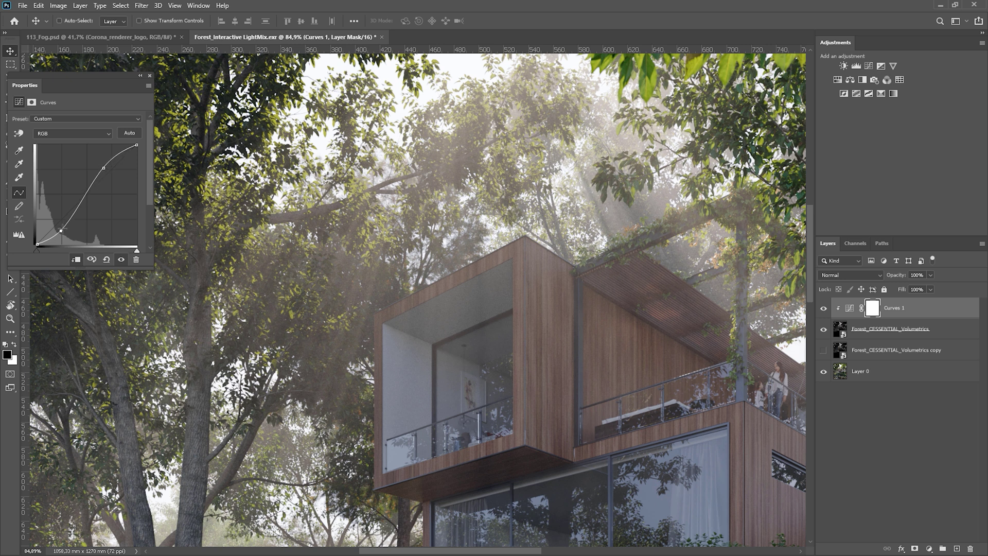
{"action": "left_click_drag", "start_coordinate": [61, 230], "coordinate": [65, 224]}
- Toggle layer visibility to compare the fog with and without curves, ending visible
{"action": "left_click", "coordinate": [823, 307]}
{"action": "scroll", "coordinate": [450, 286], "scroll_direction": "down", "scroll_amount": 3, "text": "alt"}
{"action": "scroll", "coordinate": [450, 285], "scroll_direction": "down", "scroll_amount": 2, "text": "alt"}
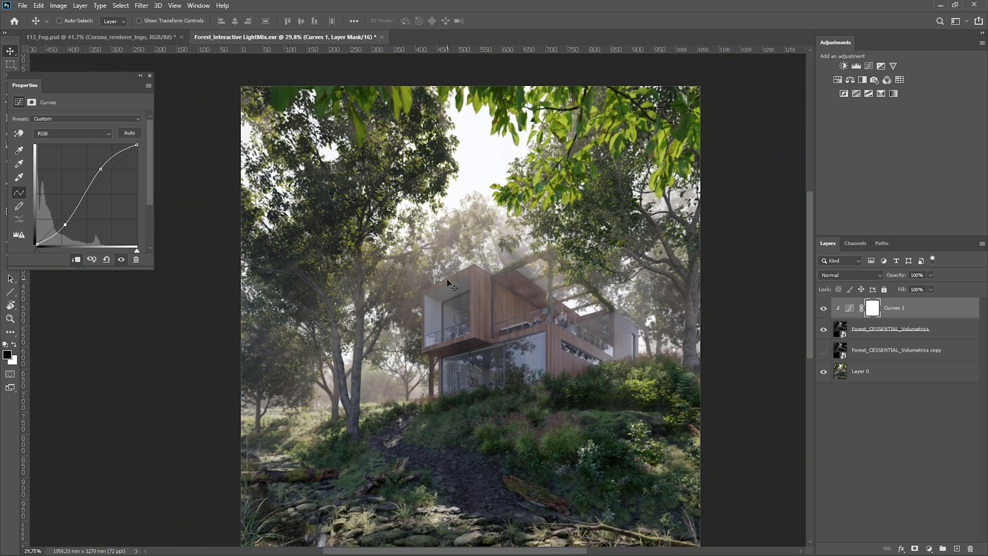
{"action": "left_click", "coordinate": [823, 307]}
{"action": "left_click", "coordinate": [823, 308]}
{"action": "left_click", "coordinate": [824, 330]}
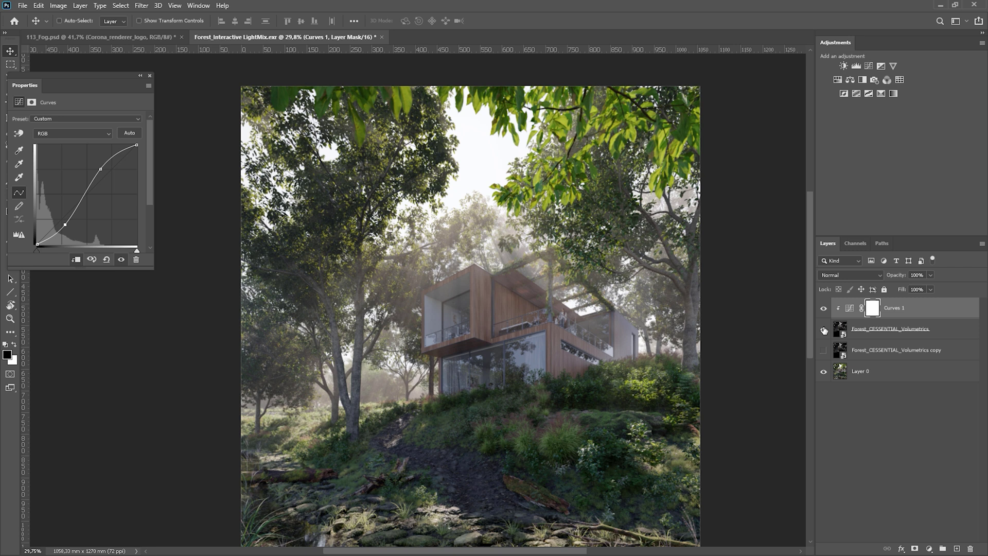